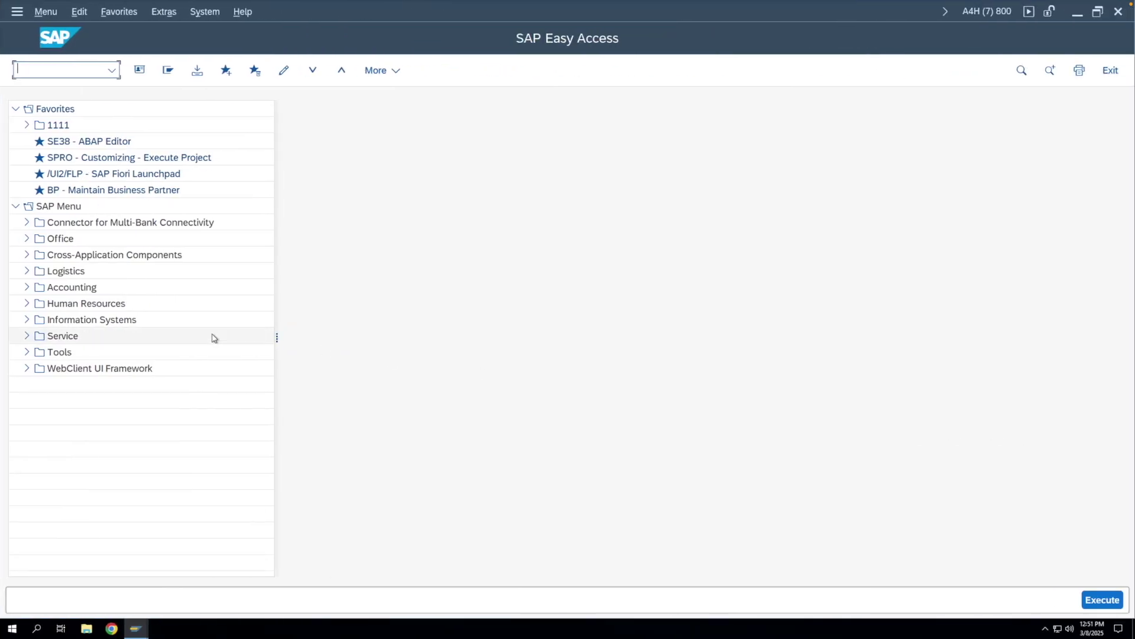
Start a purchase requisition with ME51 for material 220063, quantity 10.
text(me51n)
key(Return)
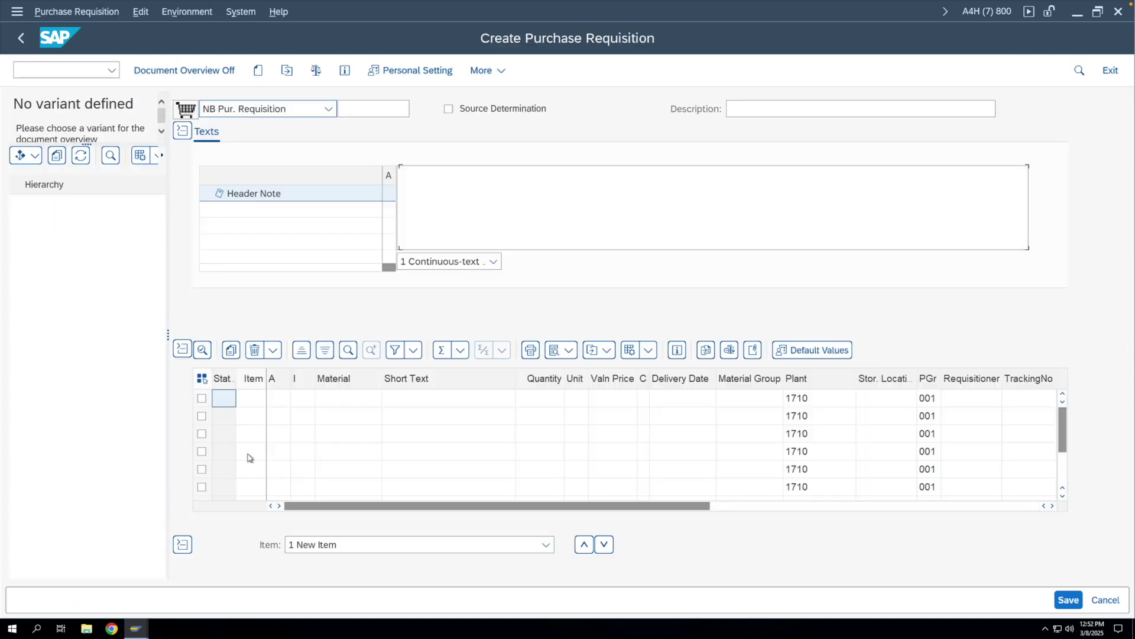
click(344, 403)
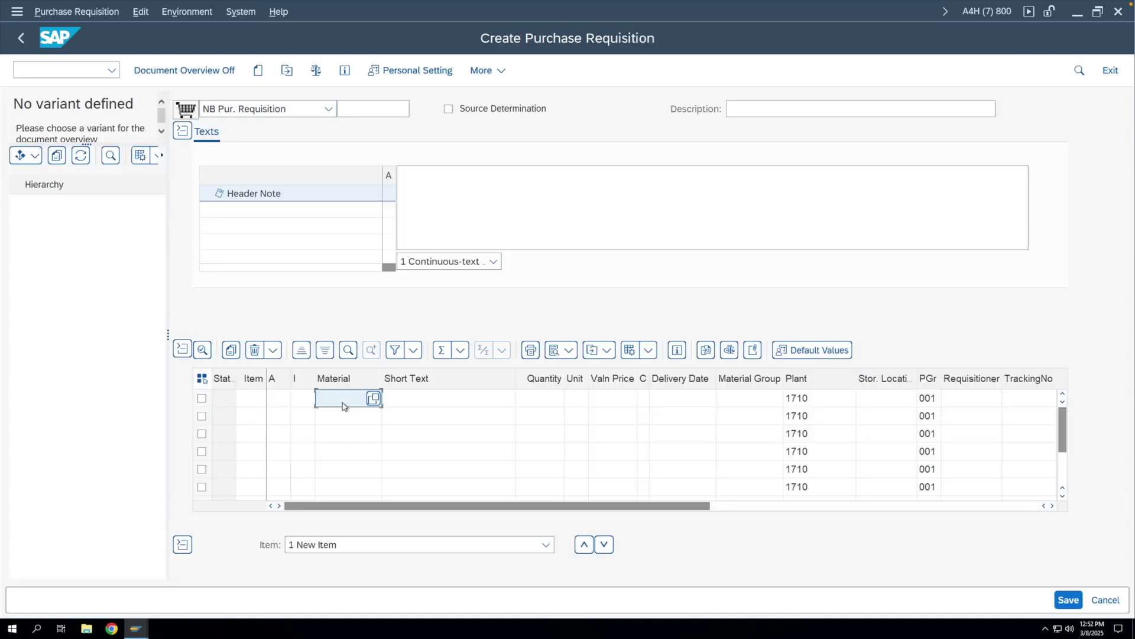
text(220063)
click(529, 404)
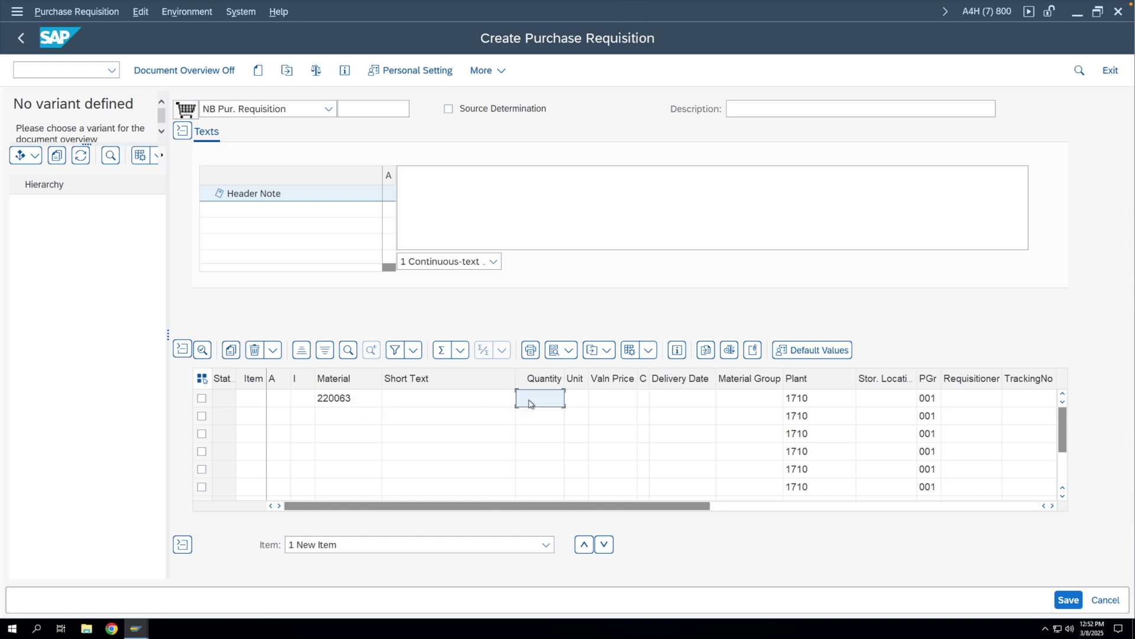
text(10)
key(Return)
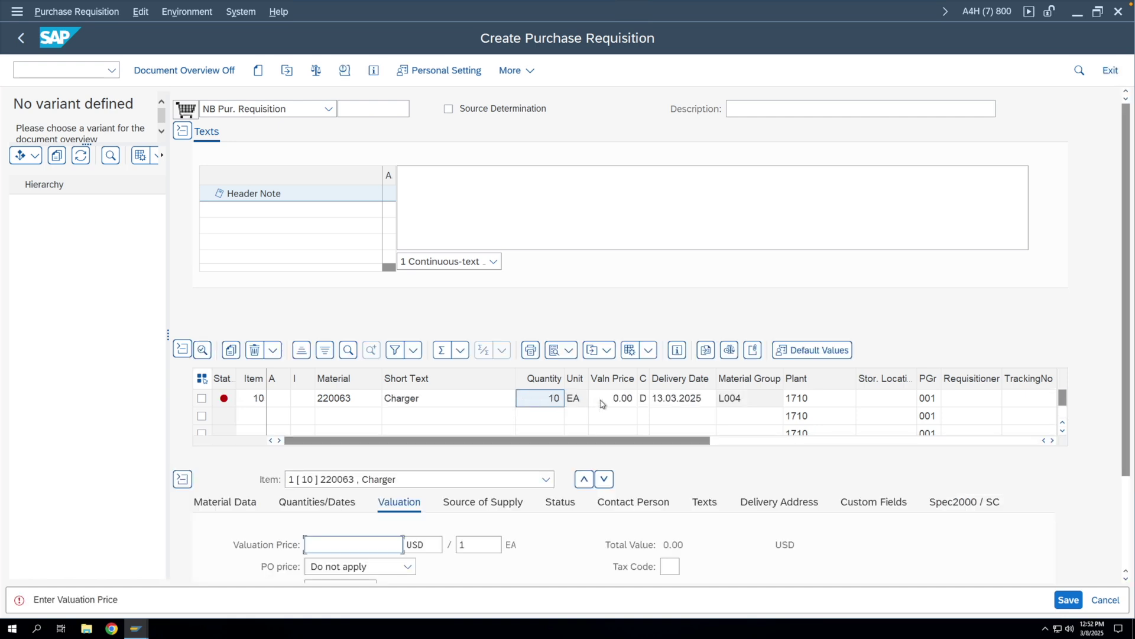
Set valuation price 100 and delivery date 30.06.2025, save the requisition, and return to Easy Access.
click(602, 402)
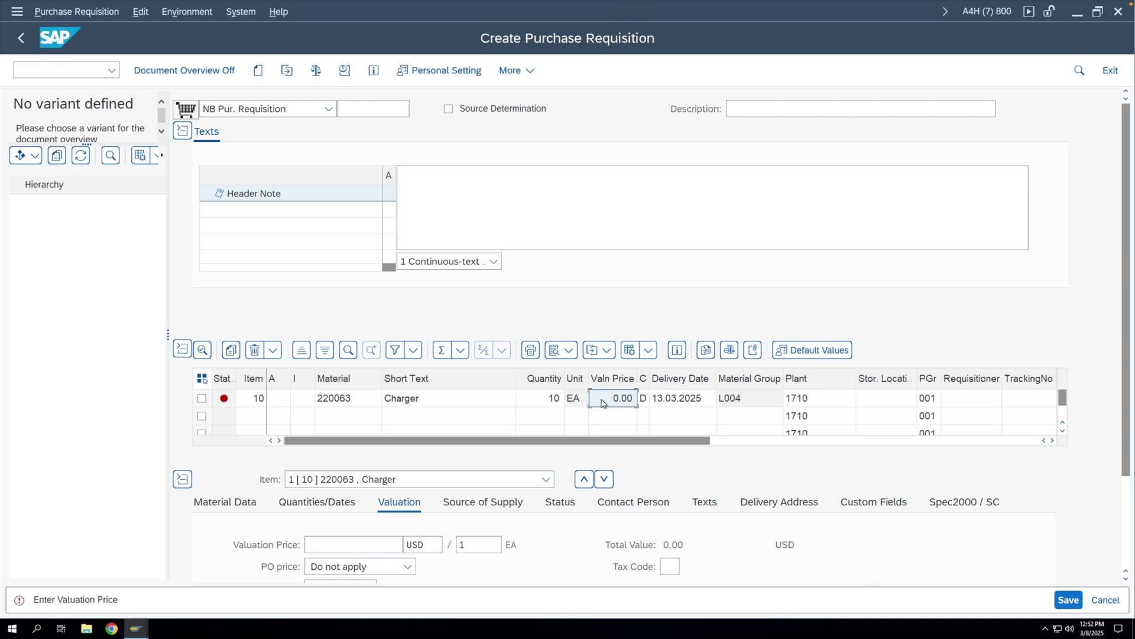
text(100)
click(704, 397)
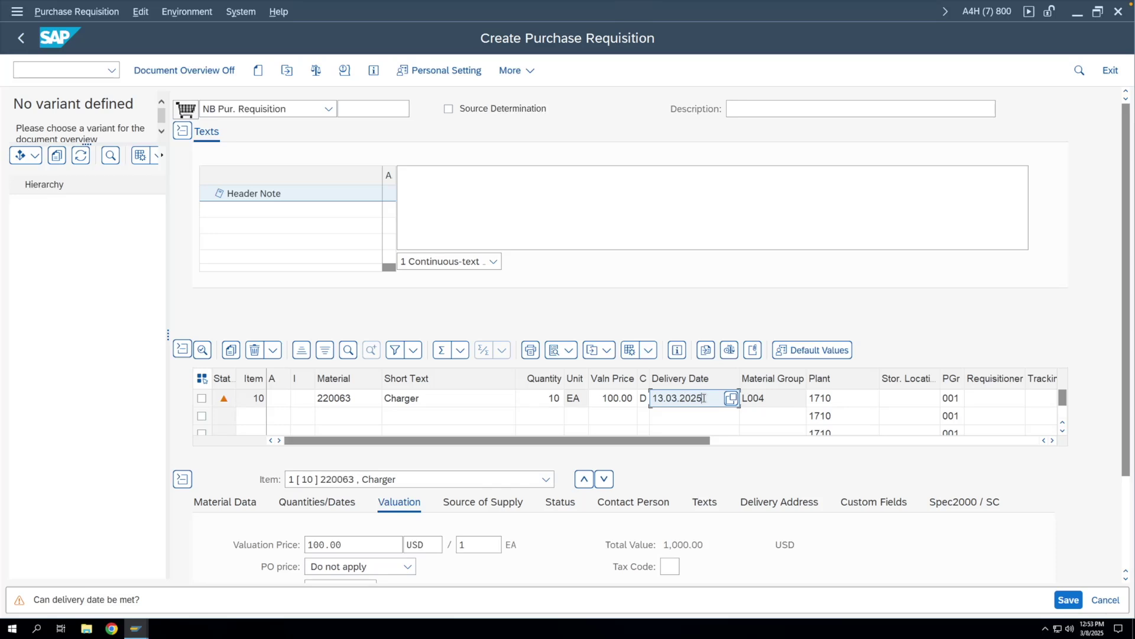
drag(677, 399, 651, 402)
text(30.06)
key(Return)
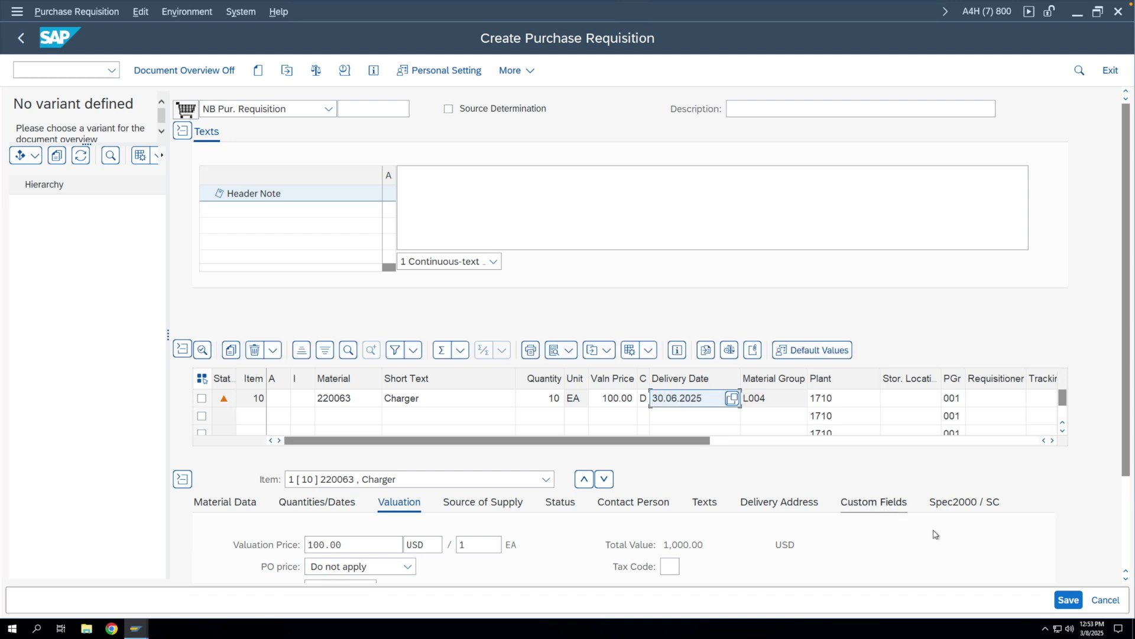
click(1069, 599)
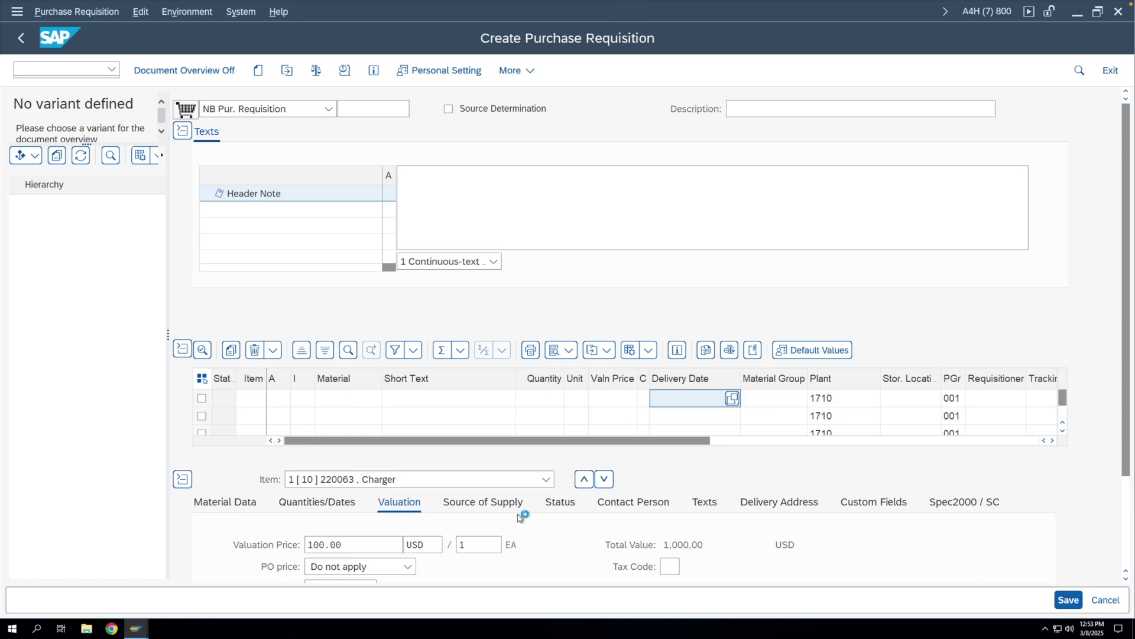
drag(152, 601, 203, 601)
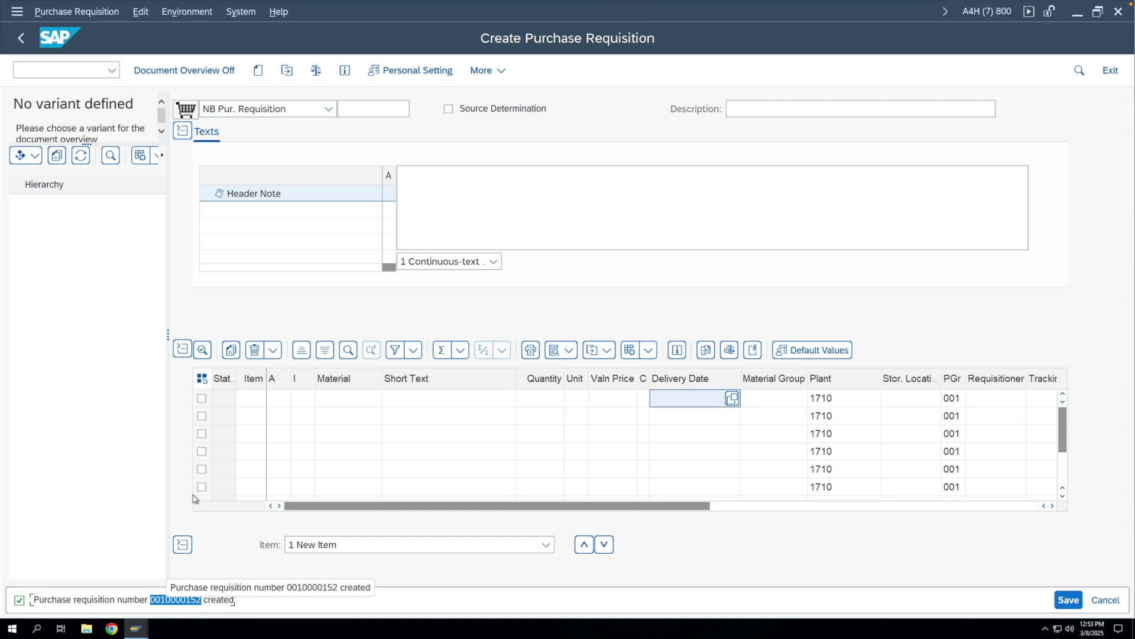
click(23, 42)
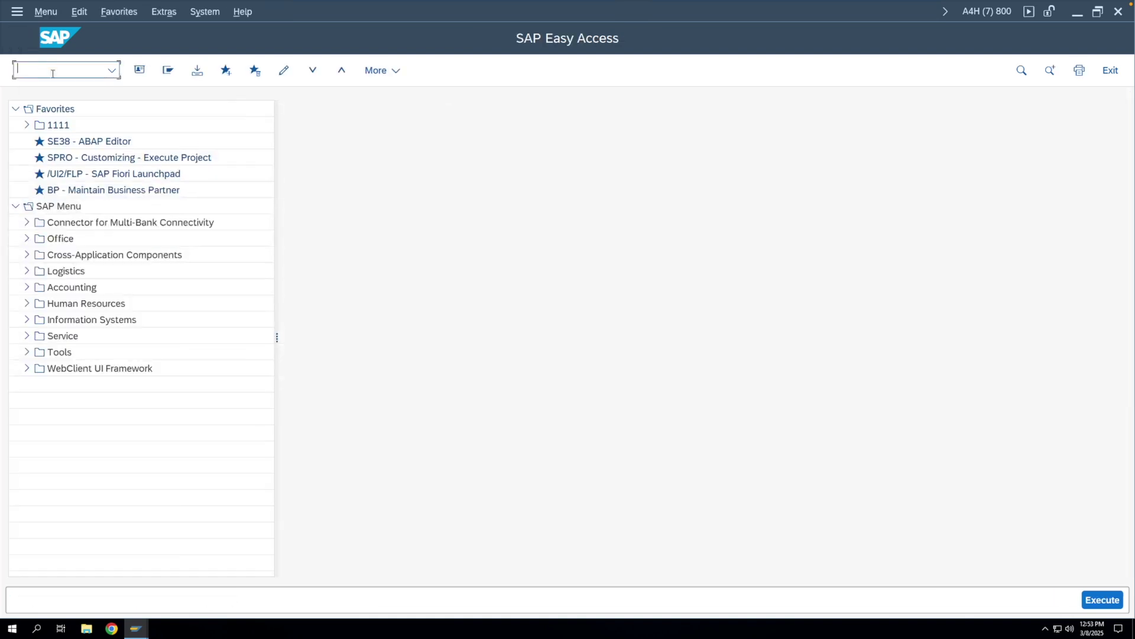
Start an RFQ via ME41 with deadline 08.04.2025, purchasing organization 1710 and purchasing group 001.
text(me41)
key(Return)
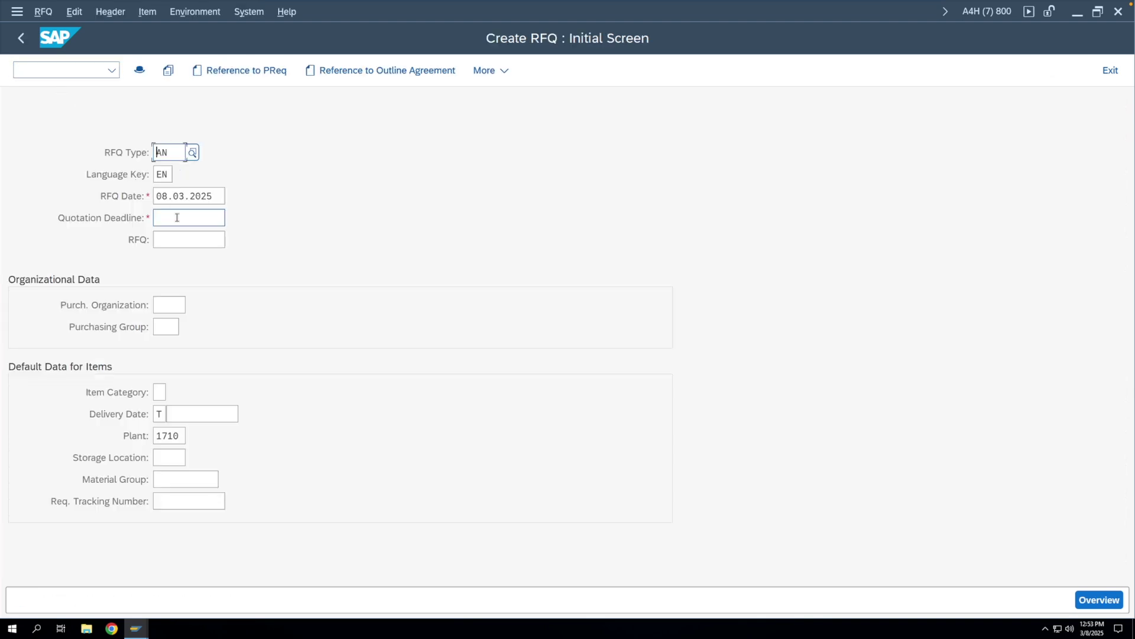
click(177, 217)
text(08.)
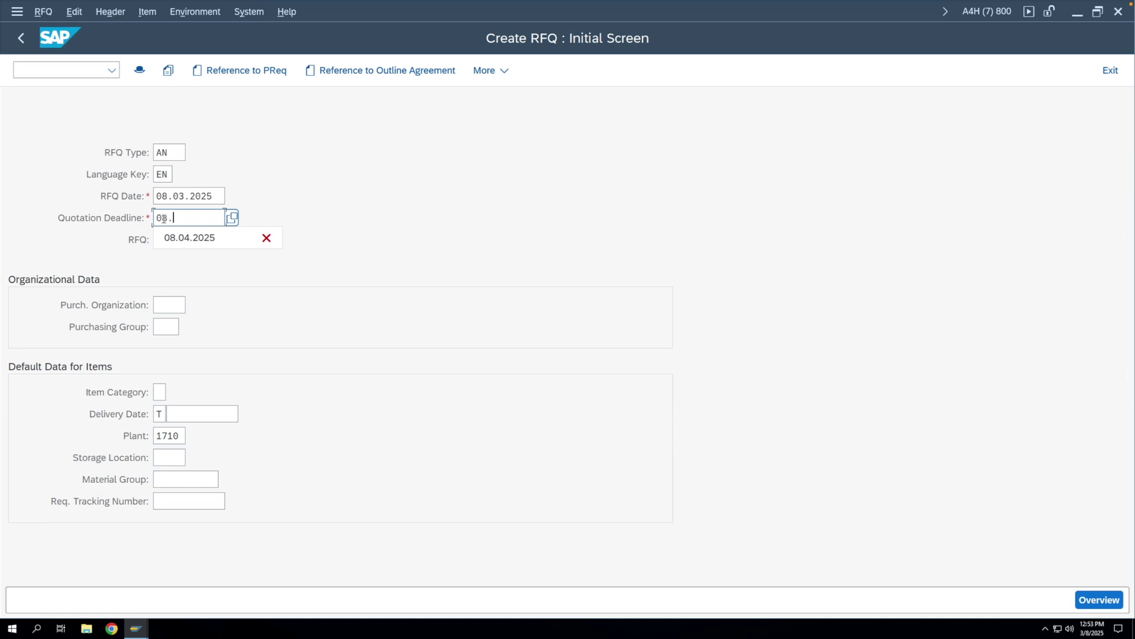
text(04.2025)
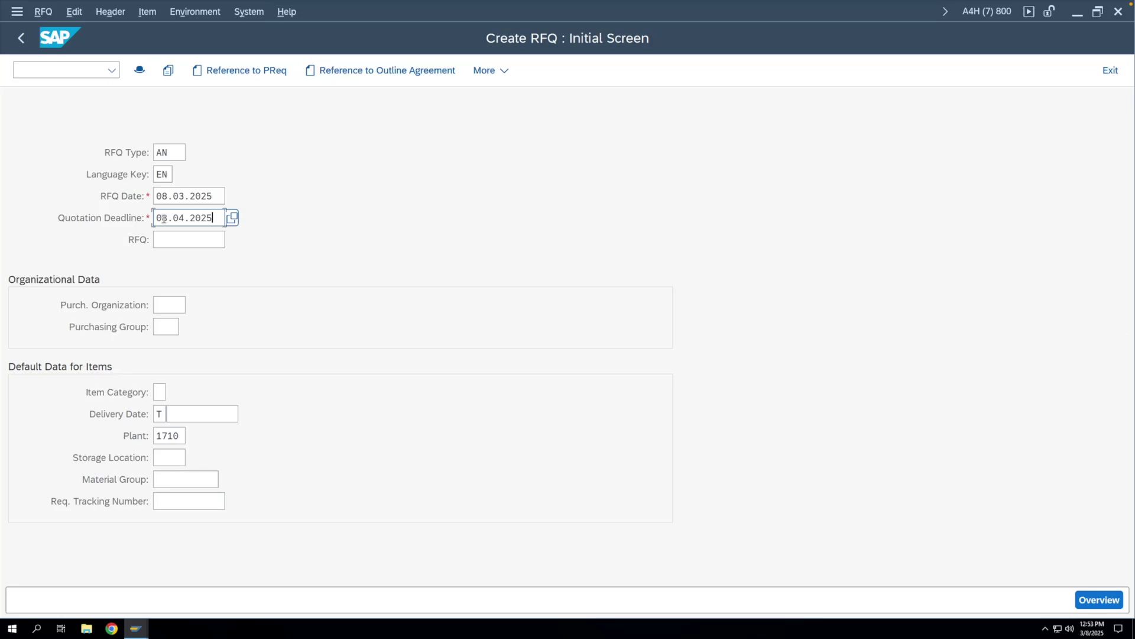
click(172, 303)
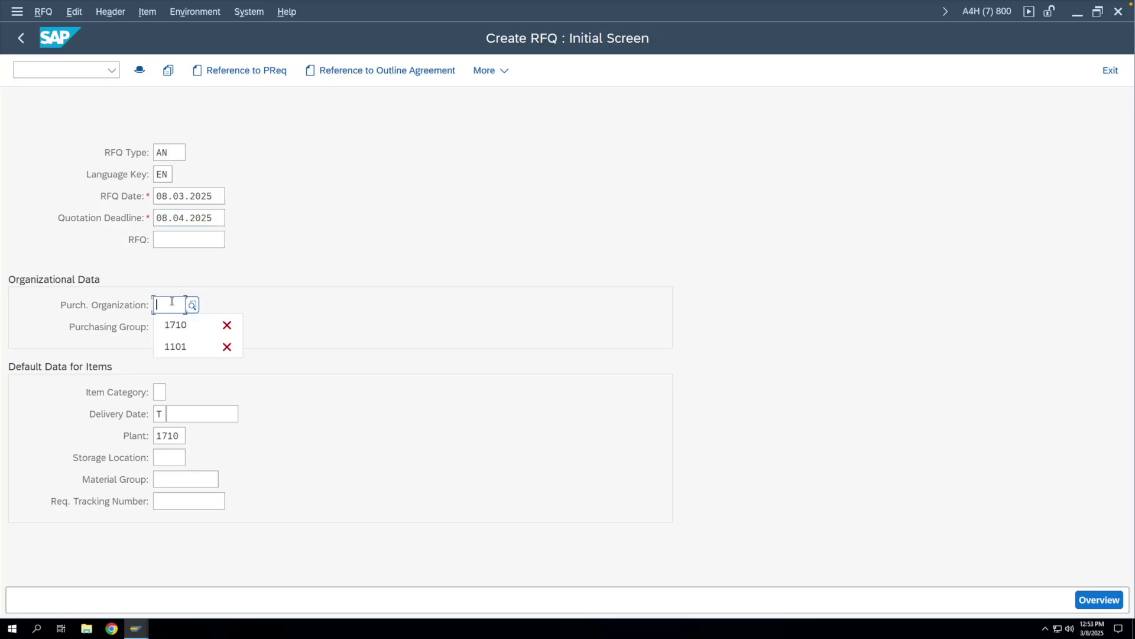
click(166, 324)
click(166, 326)
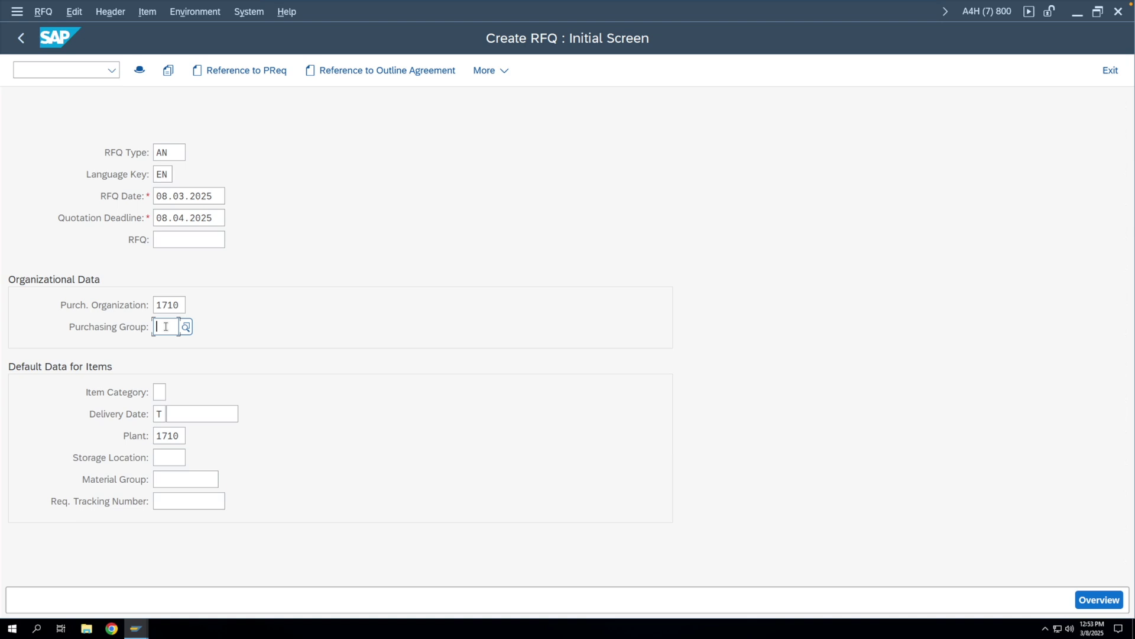
click(167, 346)
click(233, 78)
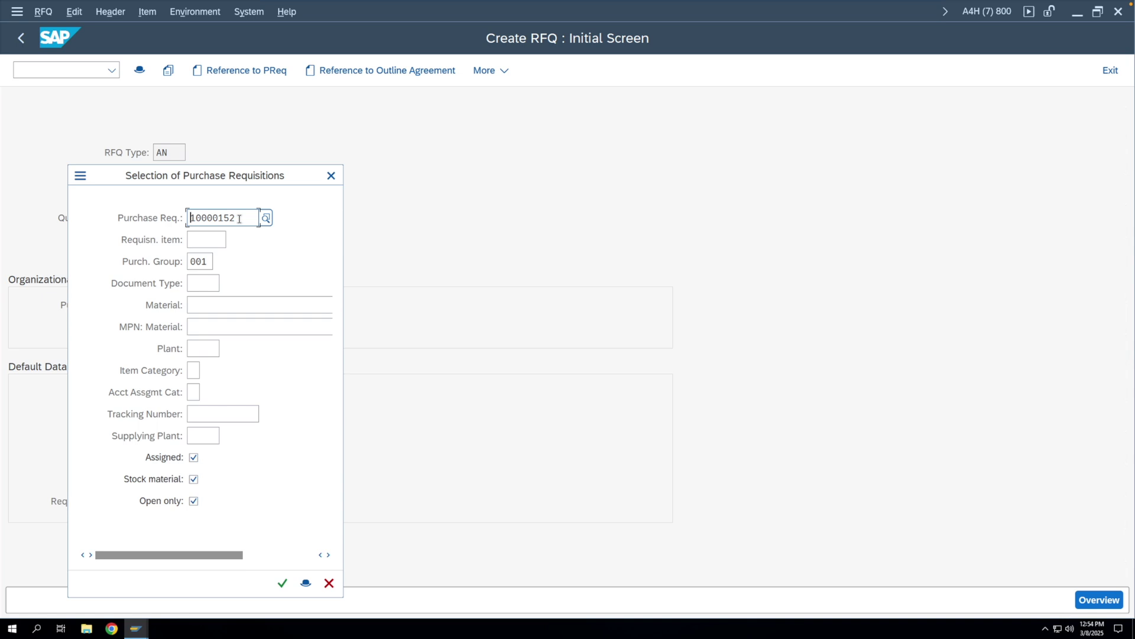
Adopt the Charger requisition line (10 EA, due 30.06.2025) into the RFQ as item 10.
click(283, 584)
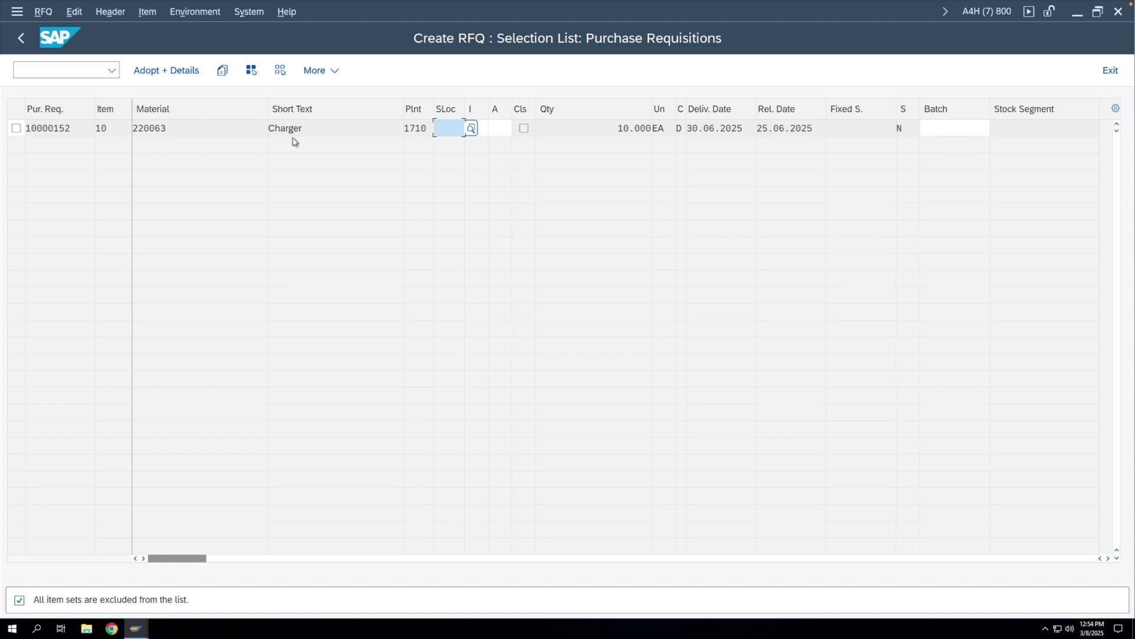
click(16, 127)
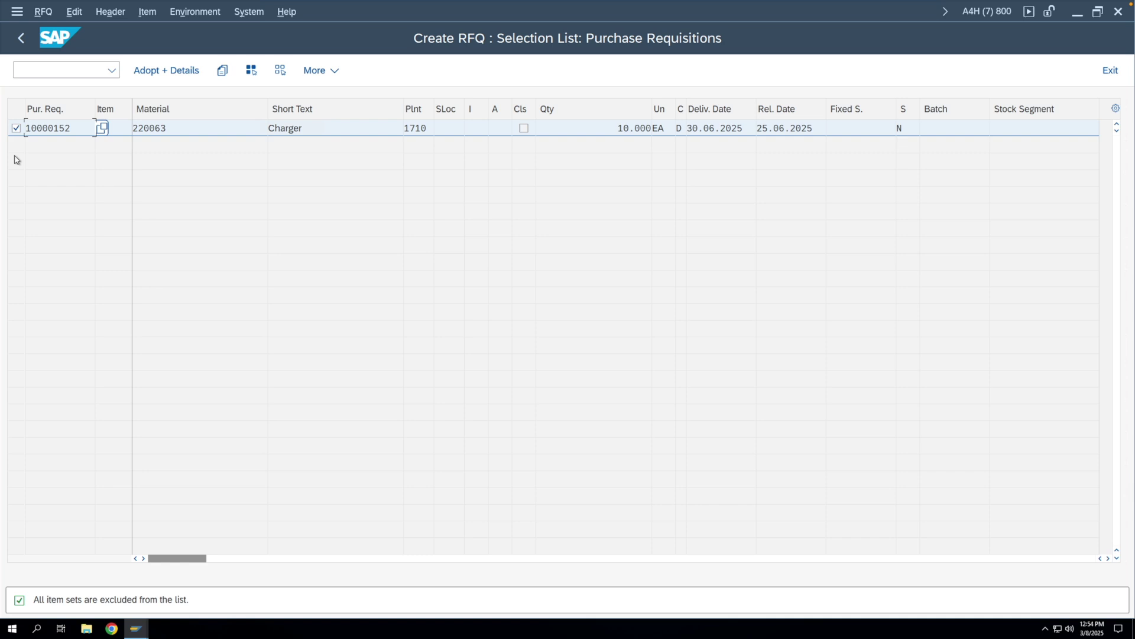
click(174, 73)
click(173, 73)
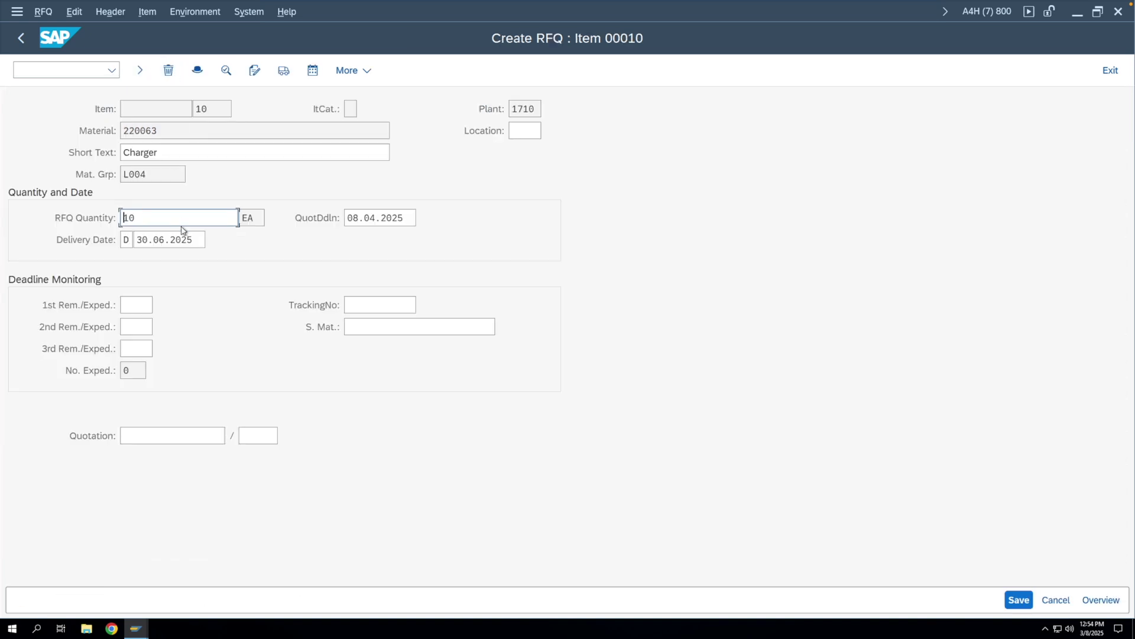
click(191, 240)
key(Return)
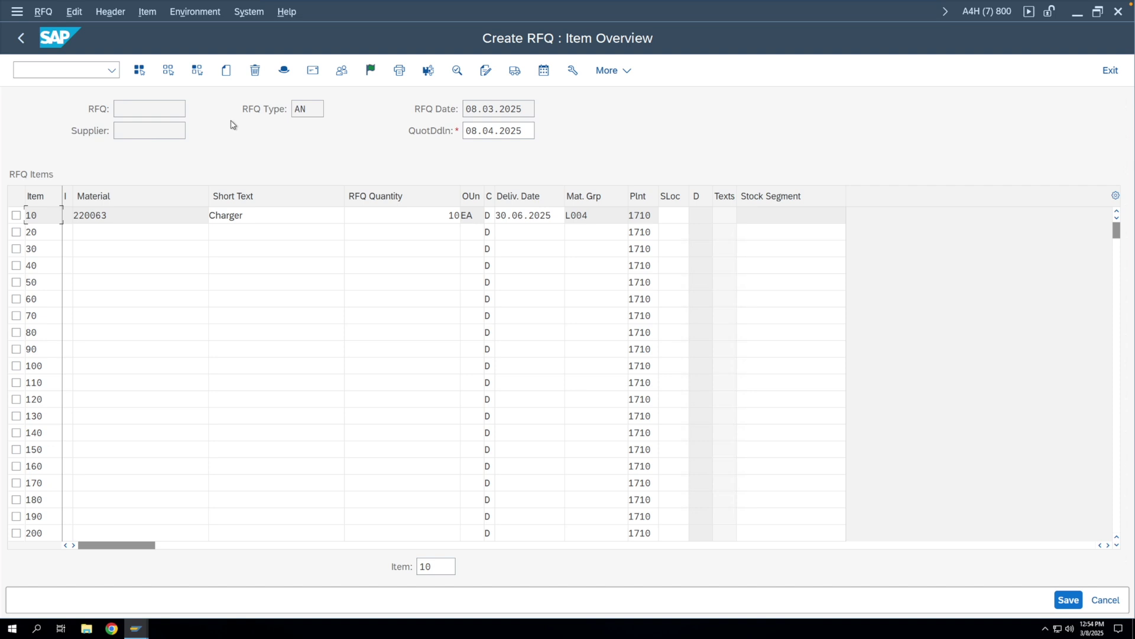
click(312, 71)
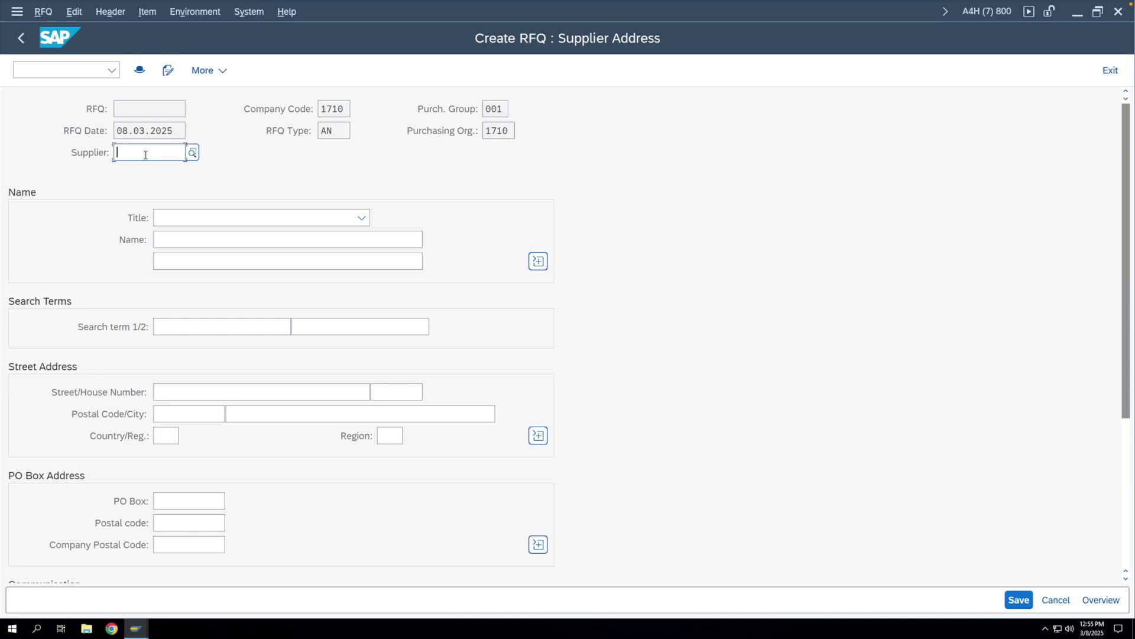
Save the RFQ for a supplier picked from the history list.
click(145, 154)
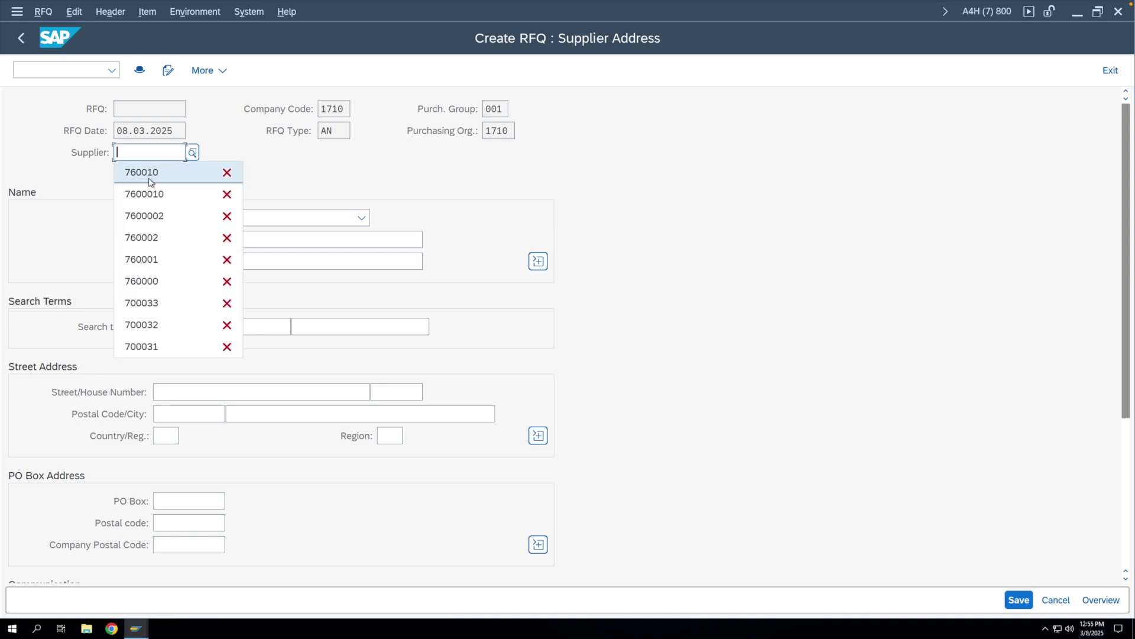
click(142, 259)
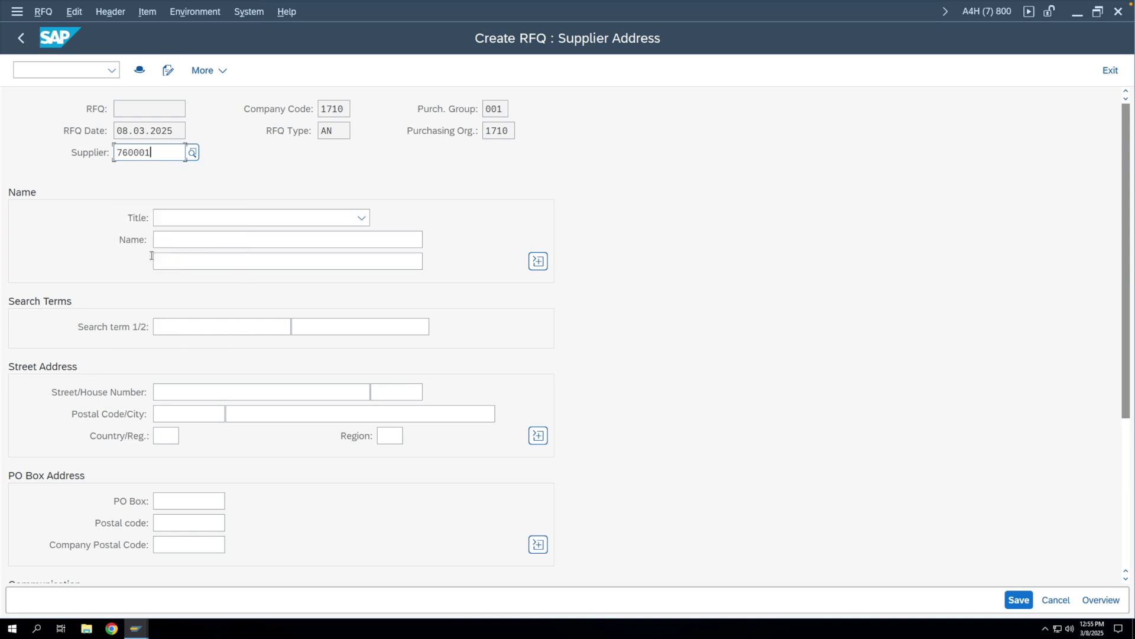
key(Return)
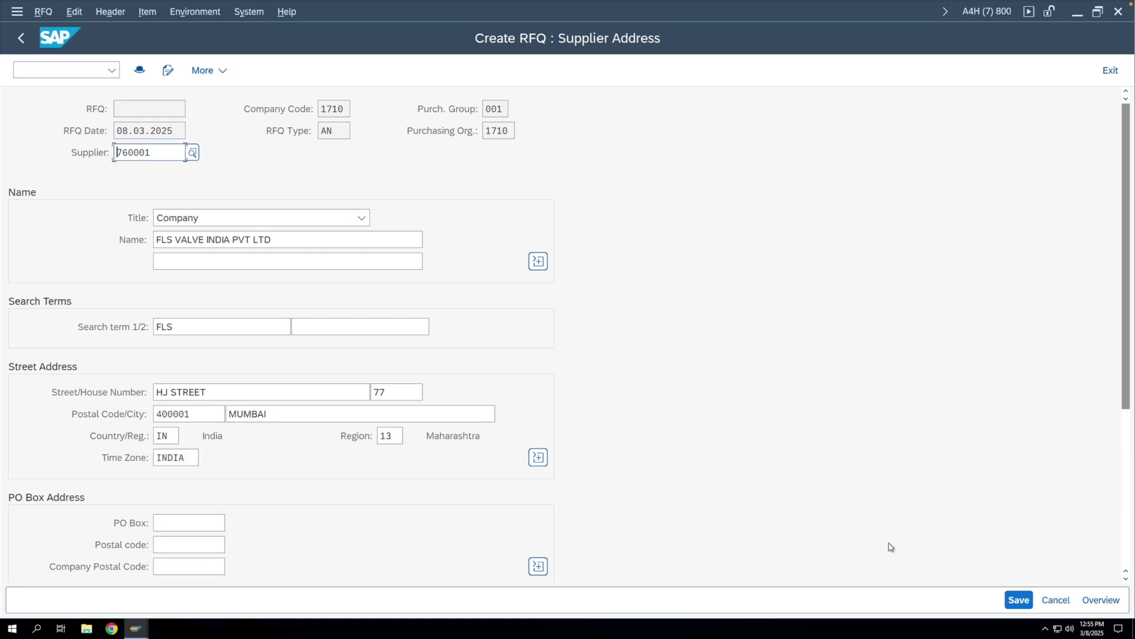
click(1015, 604)
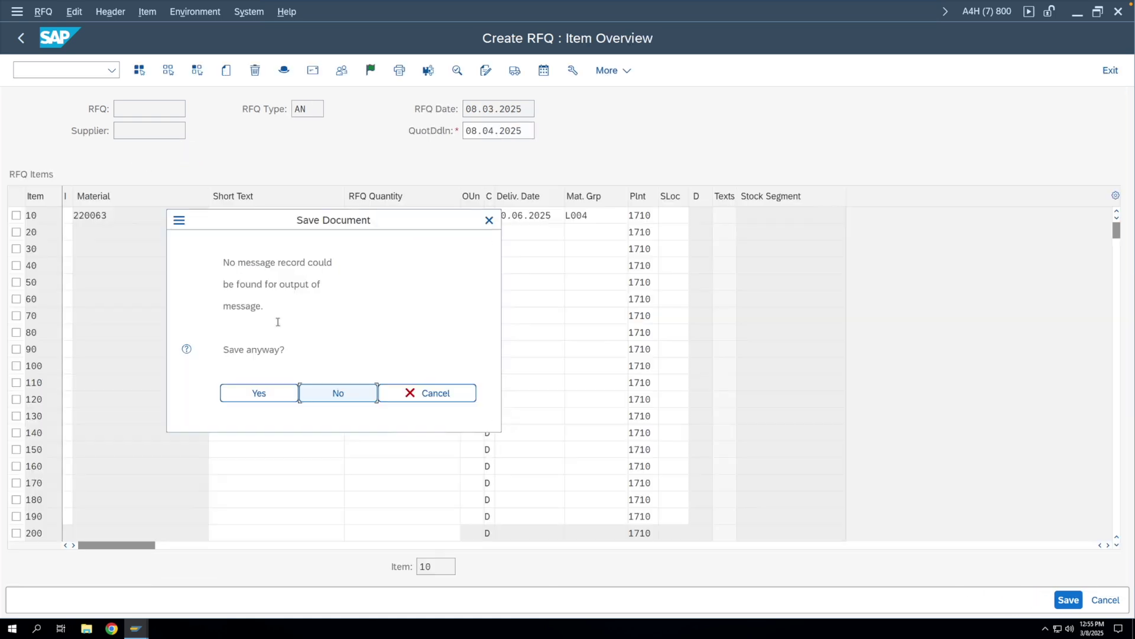
click(274, 390)
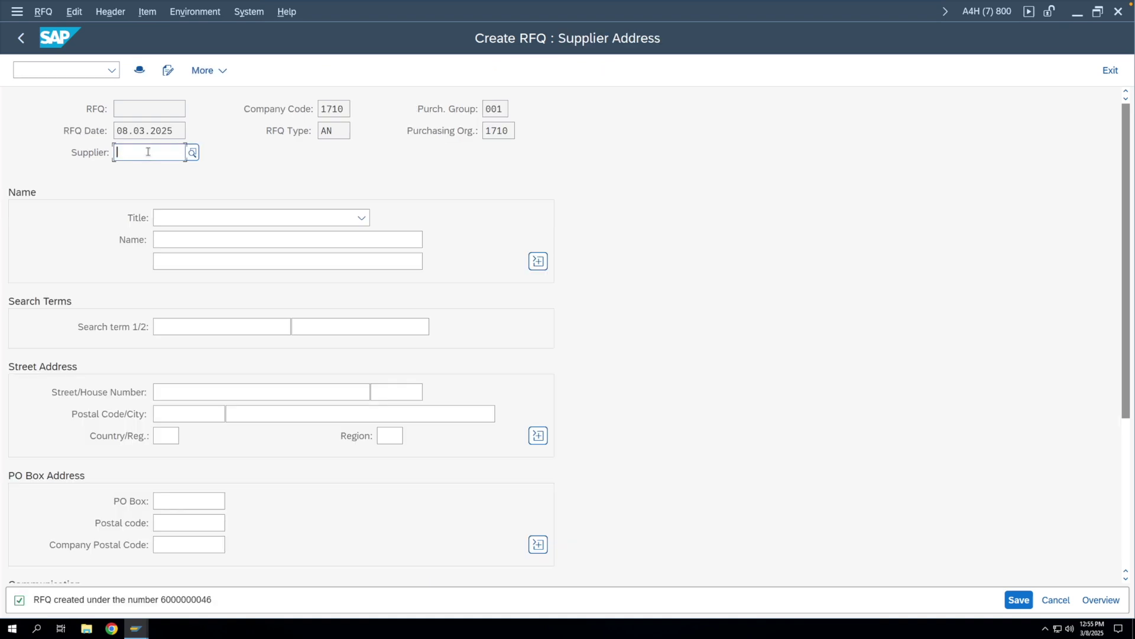
Correct the supplier number for the next RFQ and save it.
click(147, 152)
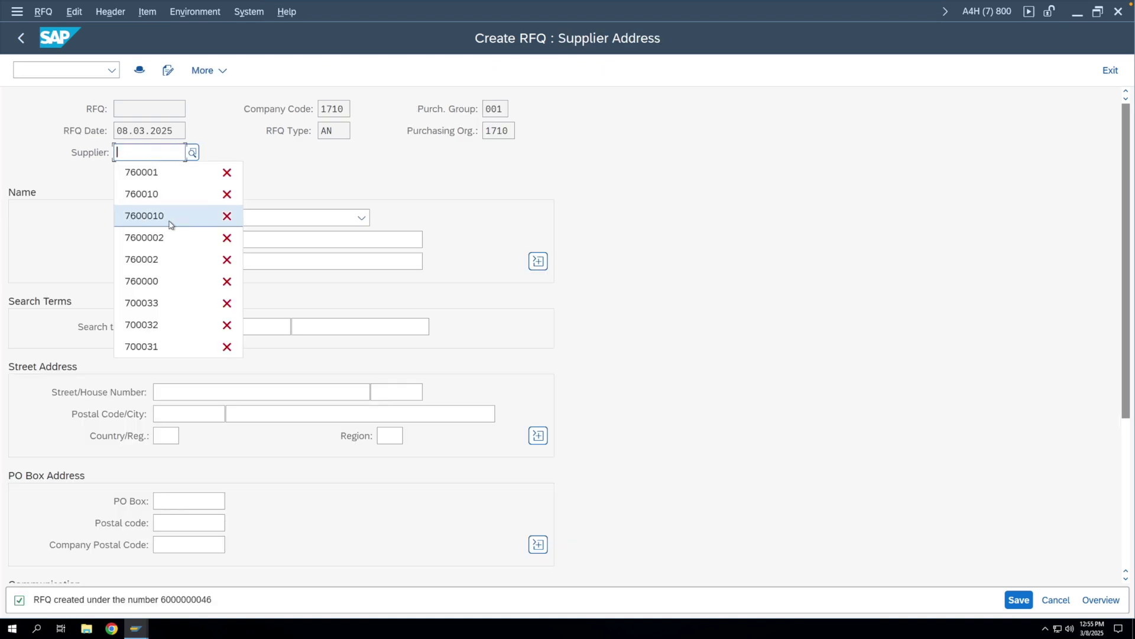
click(165, 235)
key(Return)
key(BackSpace)
text(76000)
key(Return)
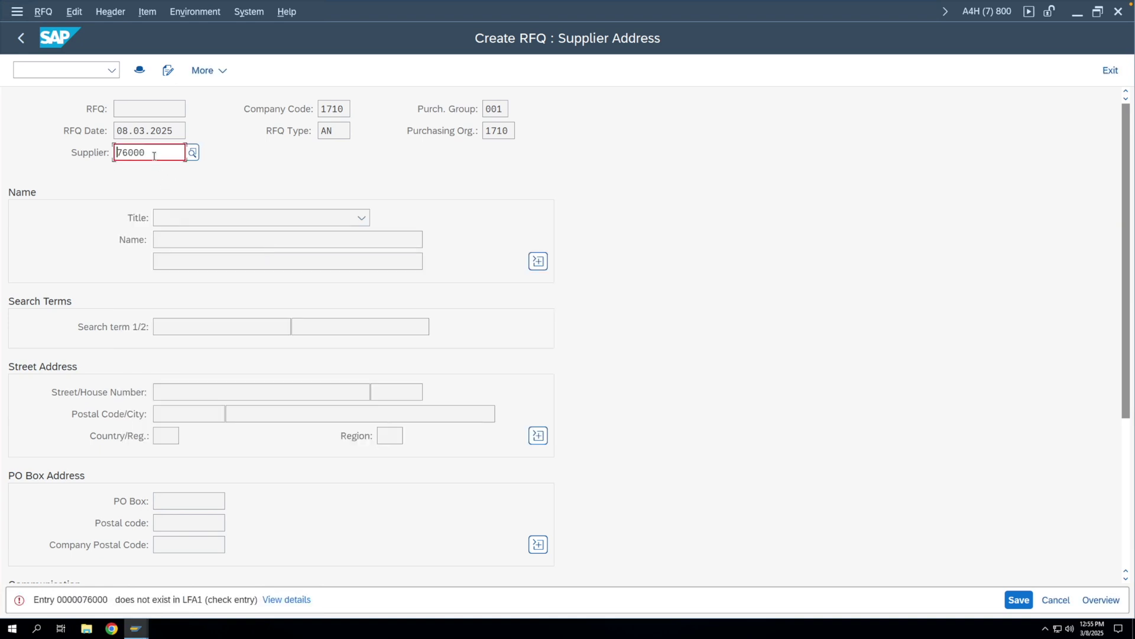
click(154, 155)
text(0)
key(Return)
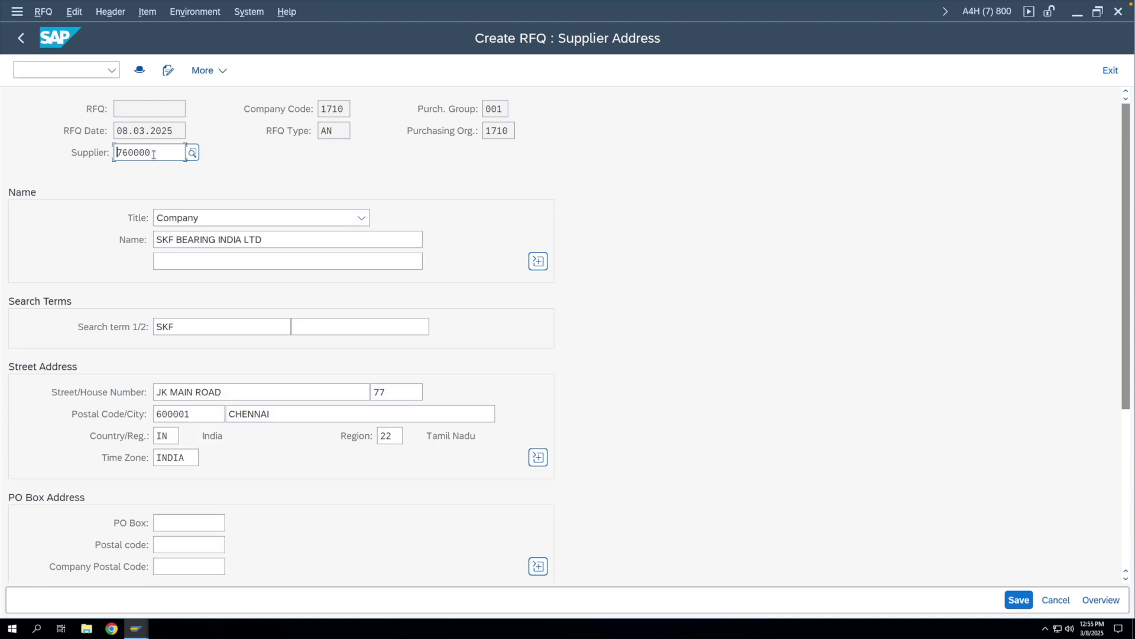
click(1012, 598)
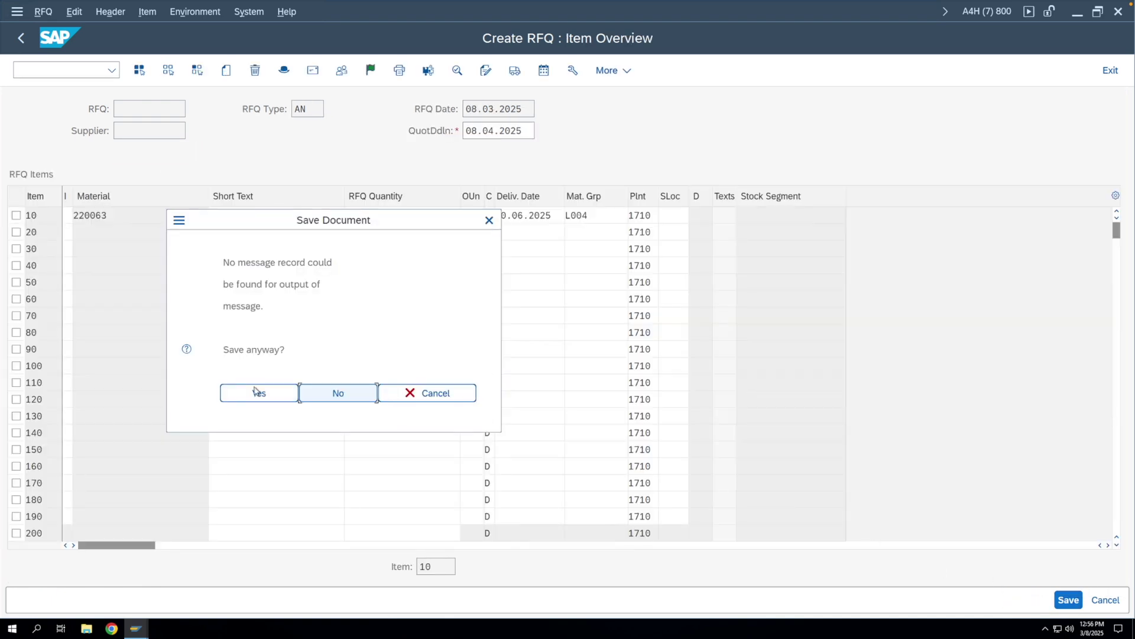
click(254, 393)
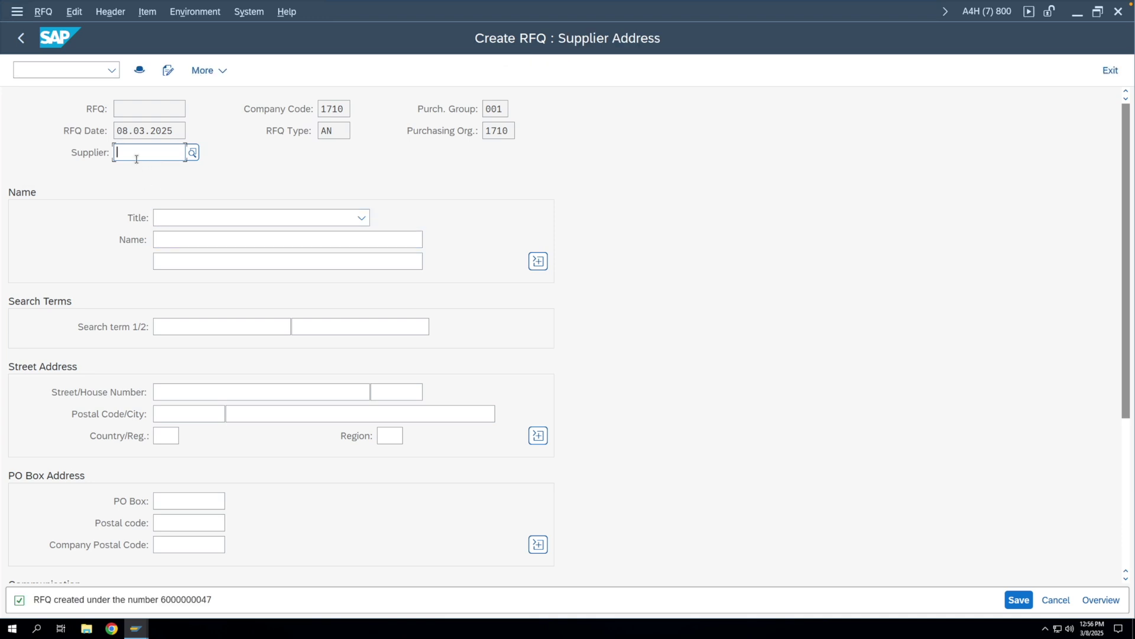
Save another RFQ for supplier 760010, then back out and cancel the next one.
text(76)
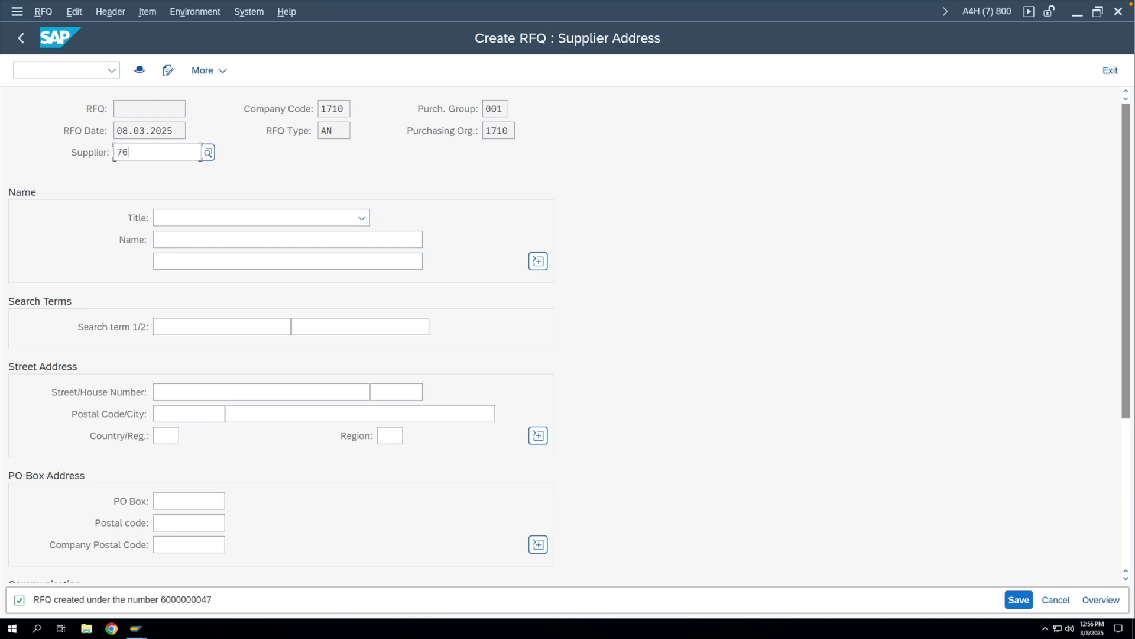
text(0010)
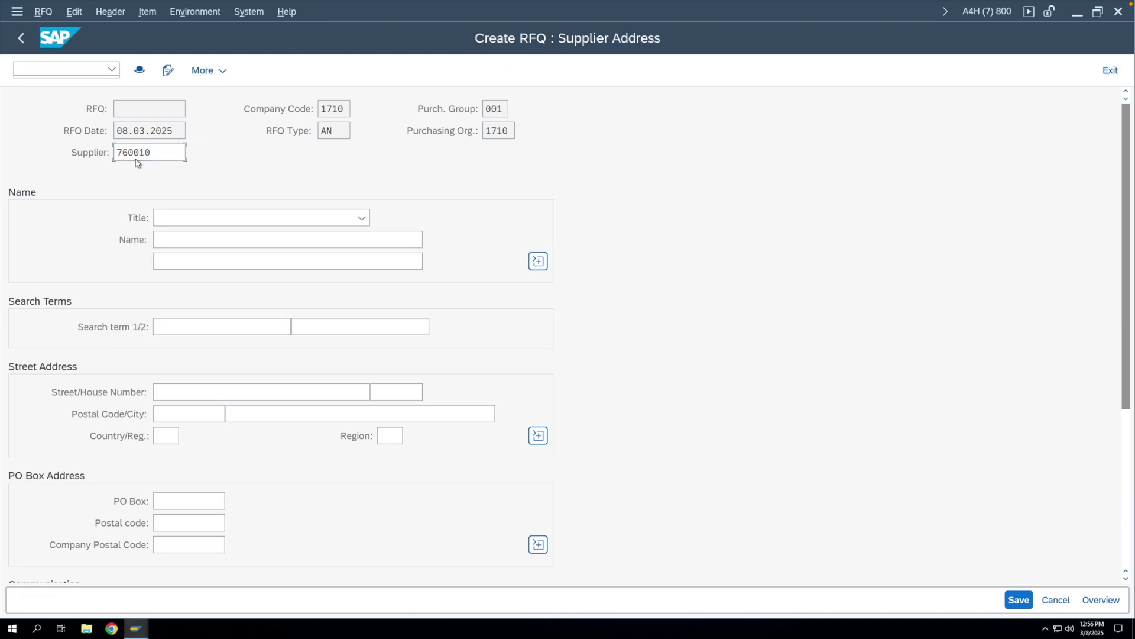
key(Return)
click(1029, 600)
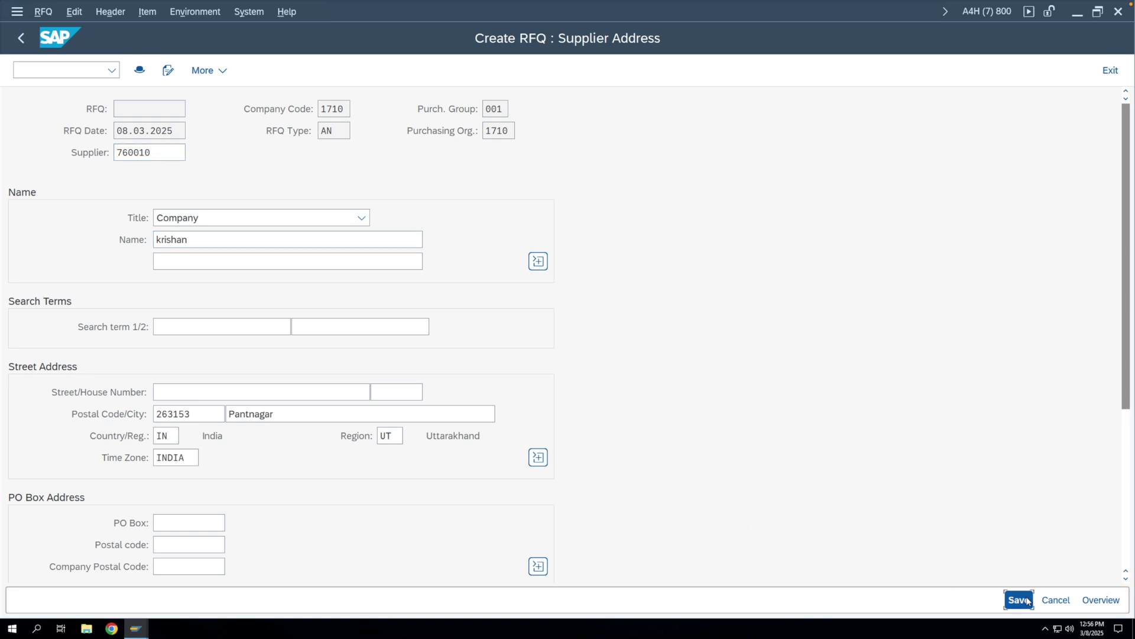
click(268, 401)
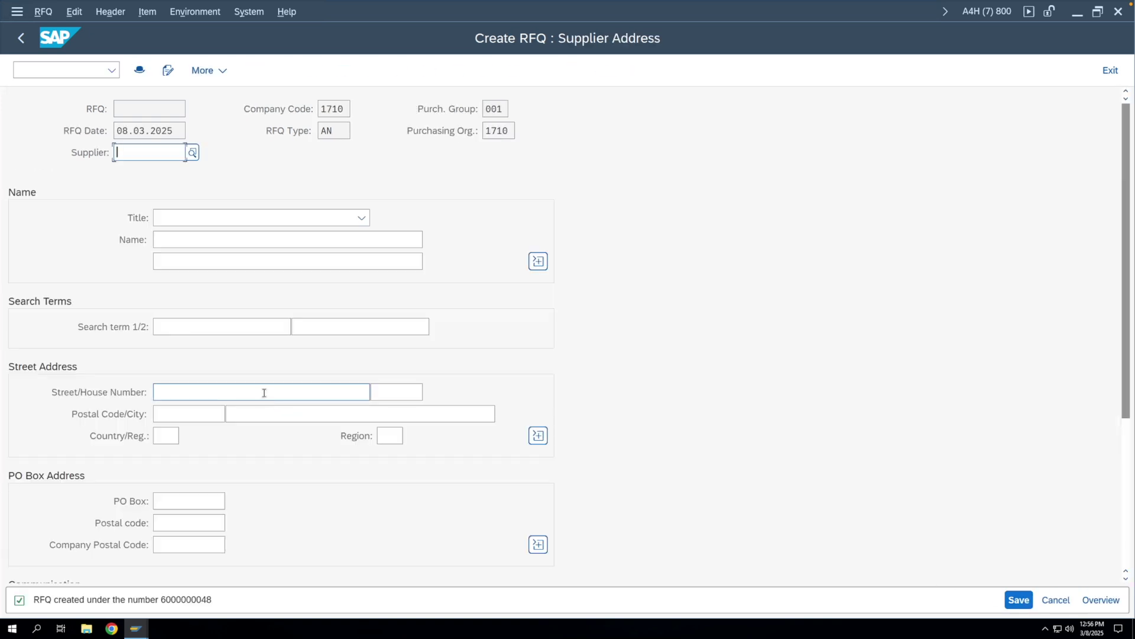
click(20, 42)
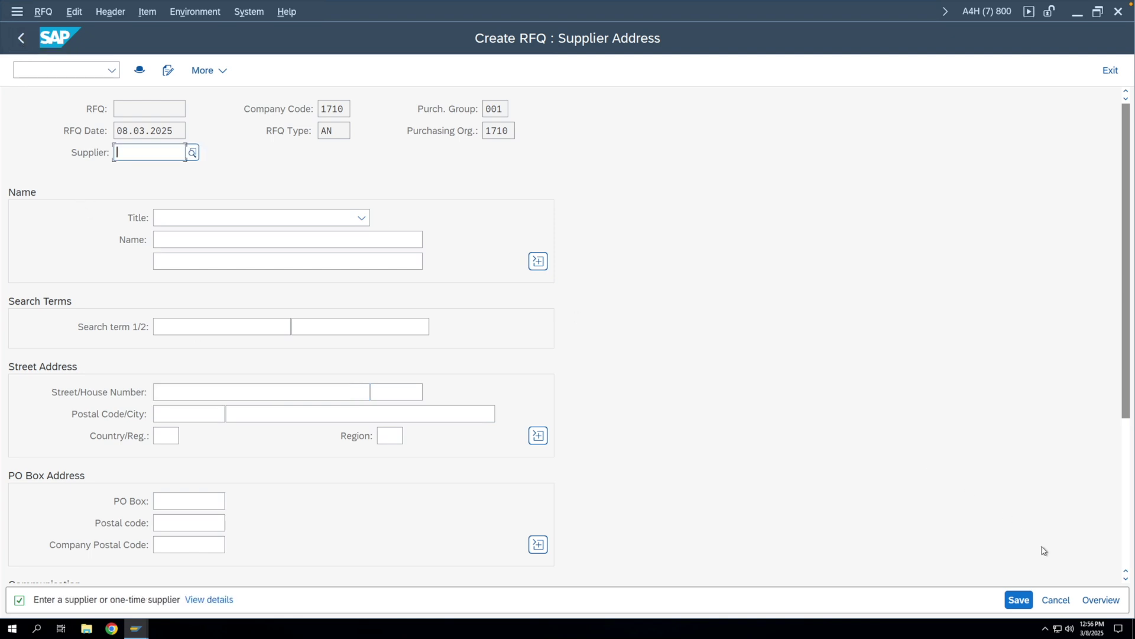
click(1057, 600)
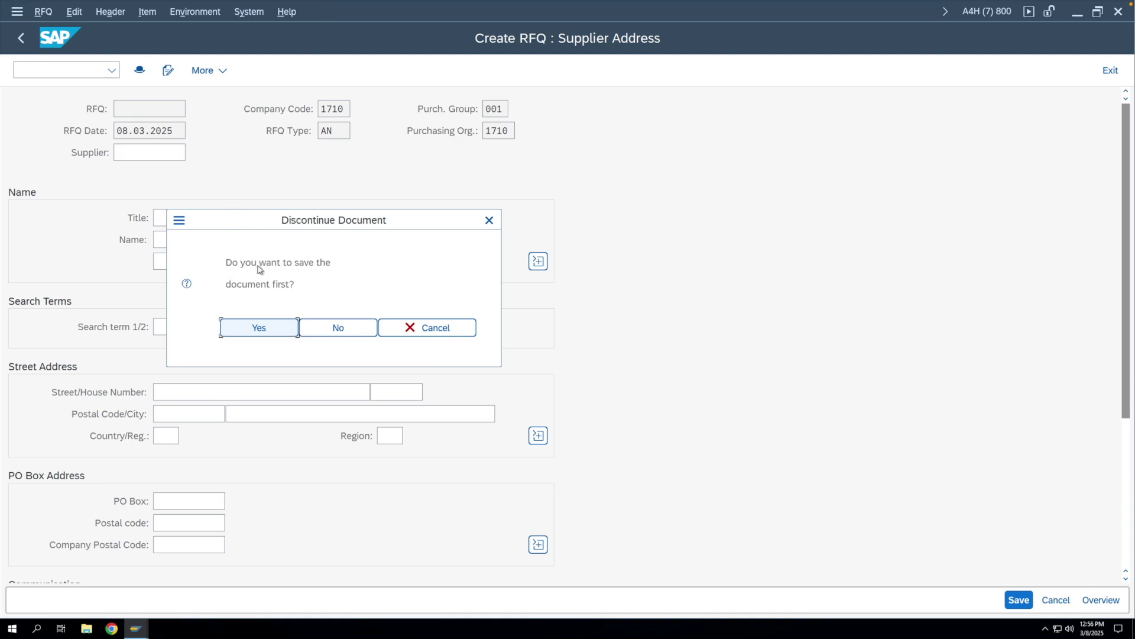
Discard the unsaved RFQ without saving and open quotation maintenance with ME47.
click(339, 330)
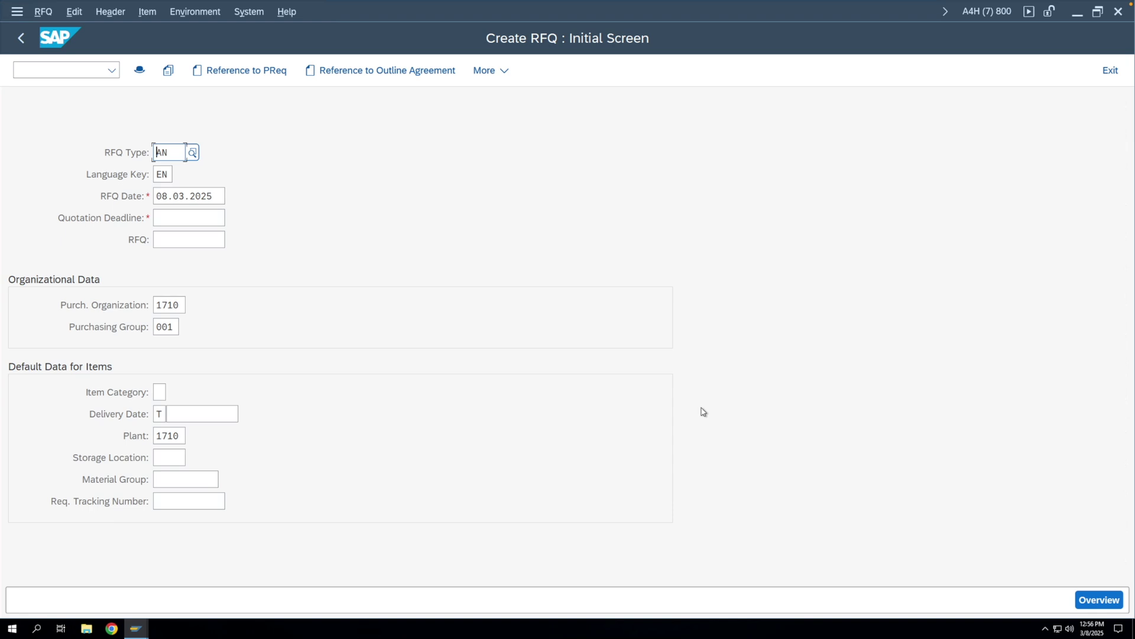
key(Return)
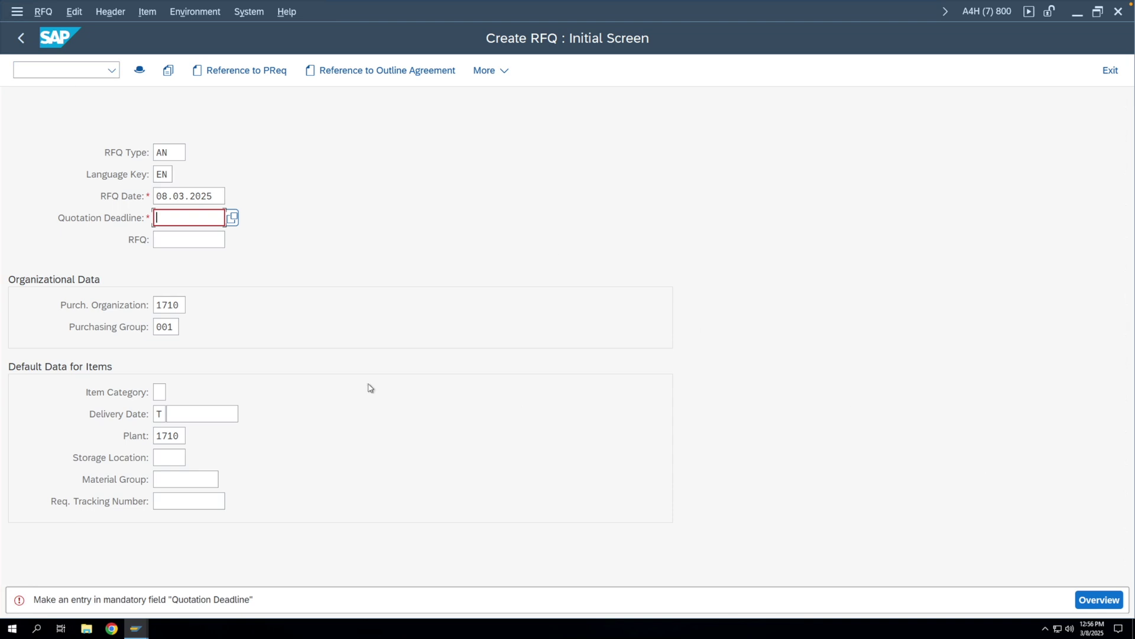
key(F3)
text(me47)
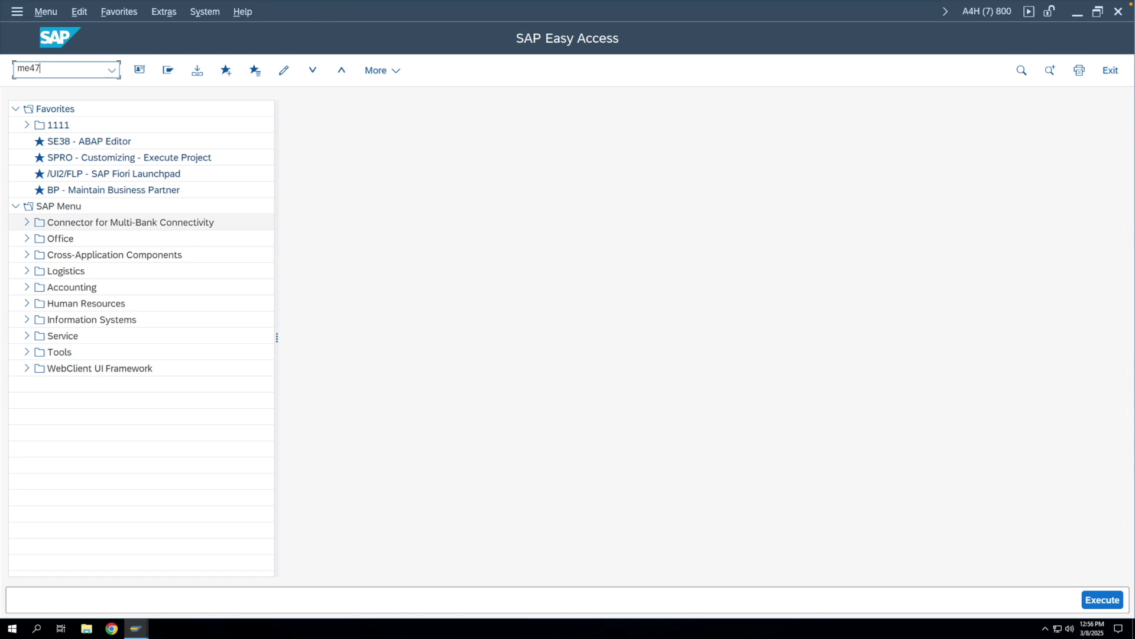
key(Return)
click(170, 152)
drag(169, 153, 173, 152)
text(6000000046)
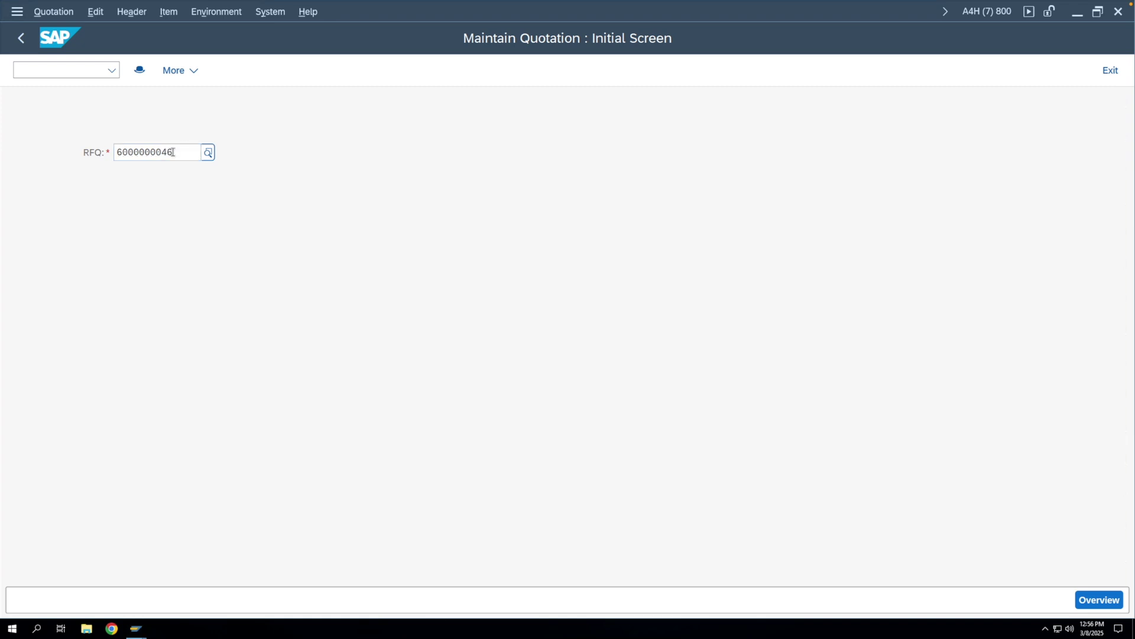
key(Return)
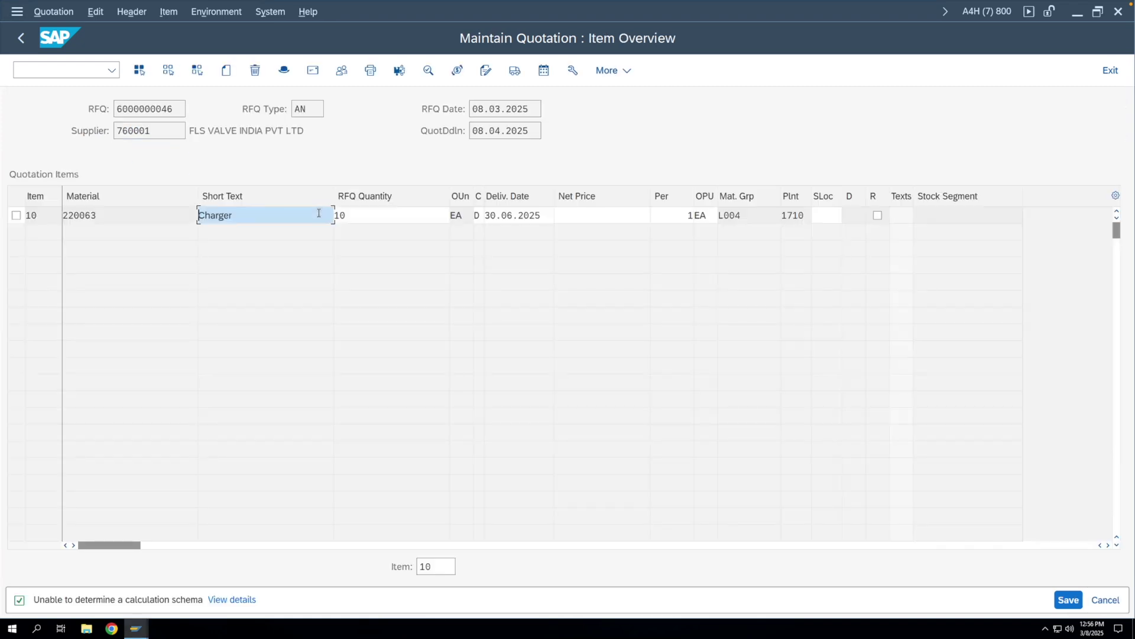
click(566, 214)
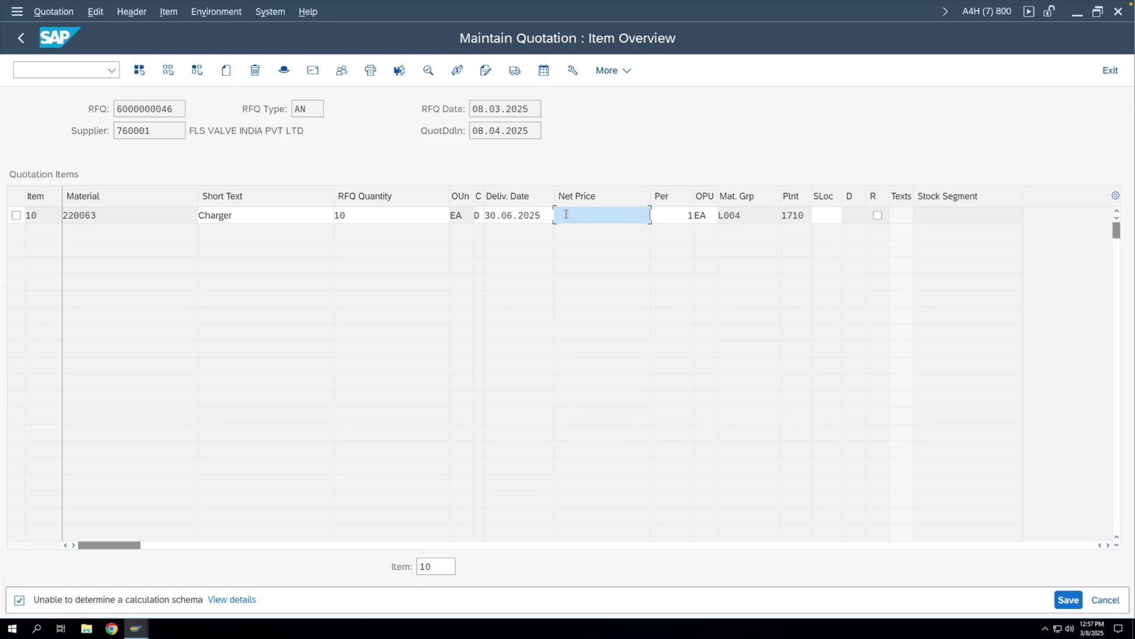
text(1)
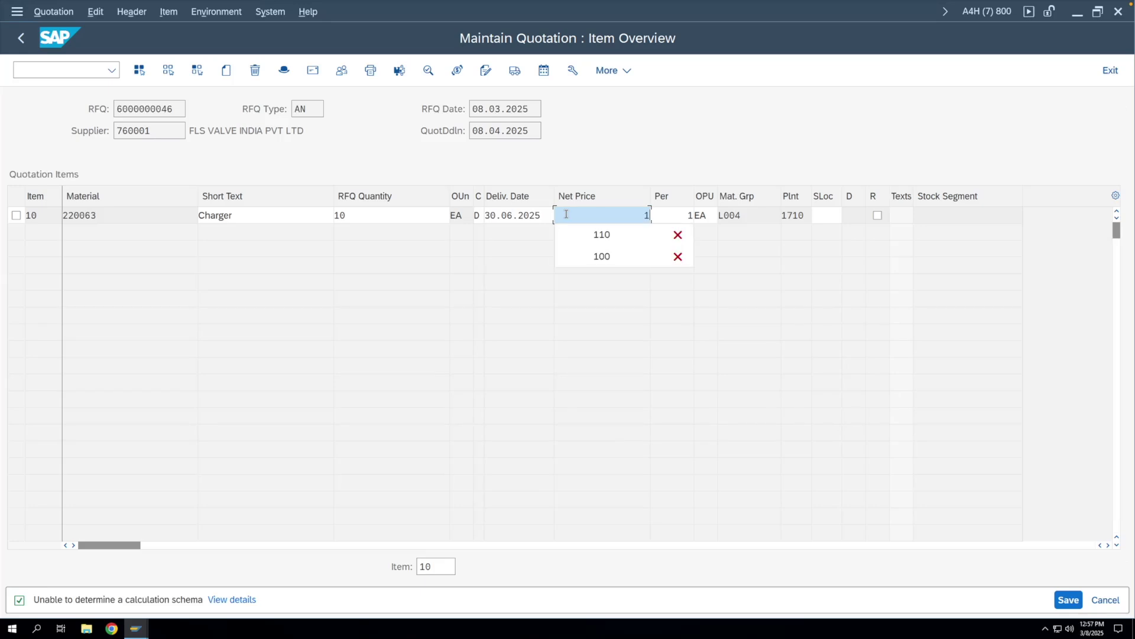
text(00)
key(Return)
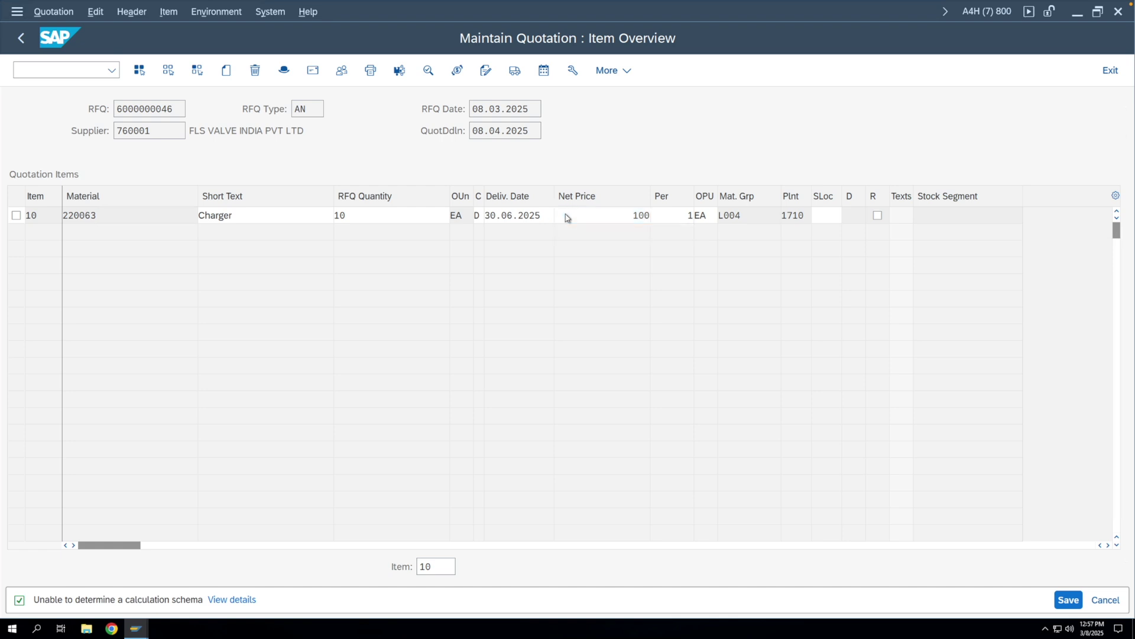
click(1065, 600)
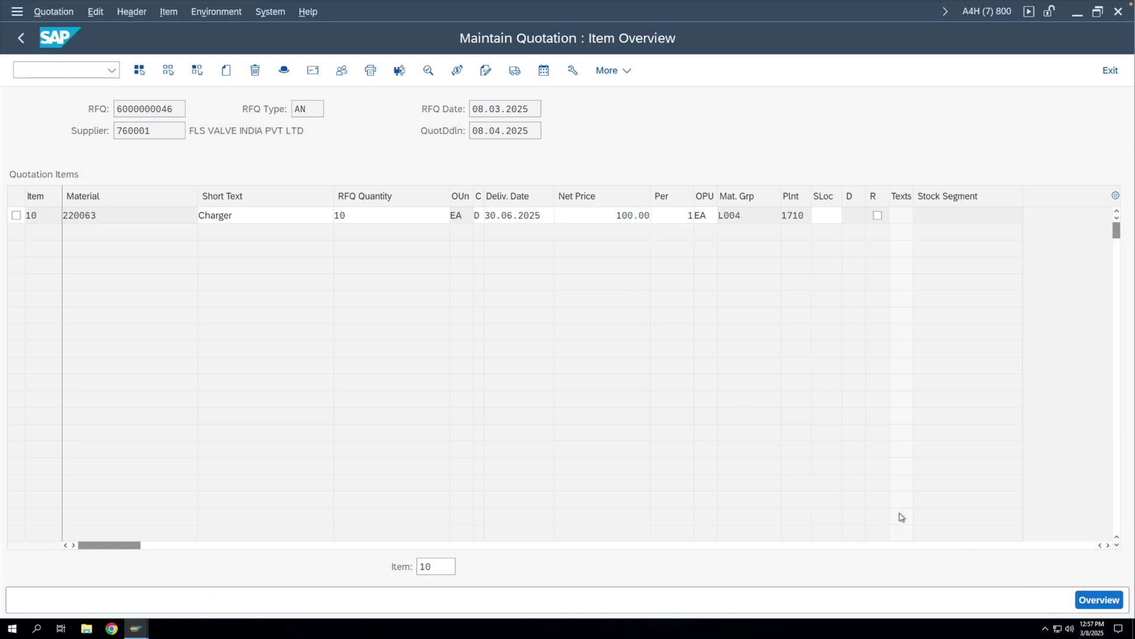
click(172, 153)
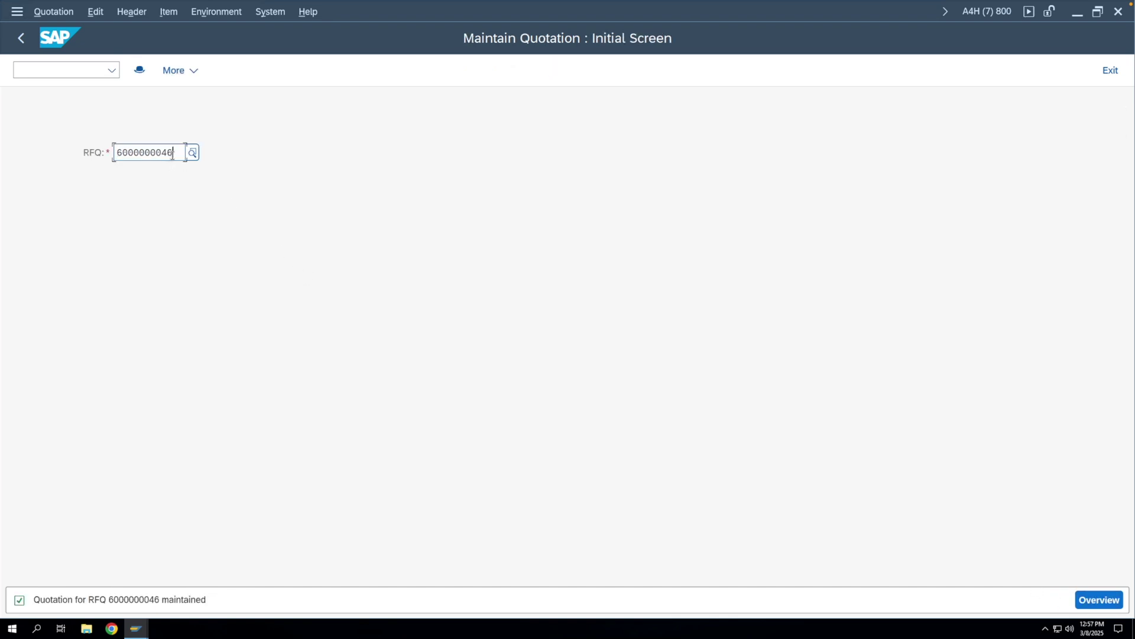
drag(170, 155, 169, 153)
text(7)
key(Return)
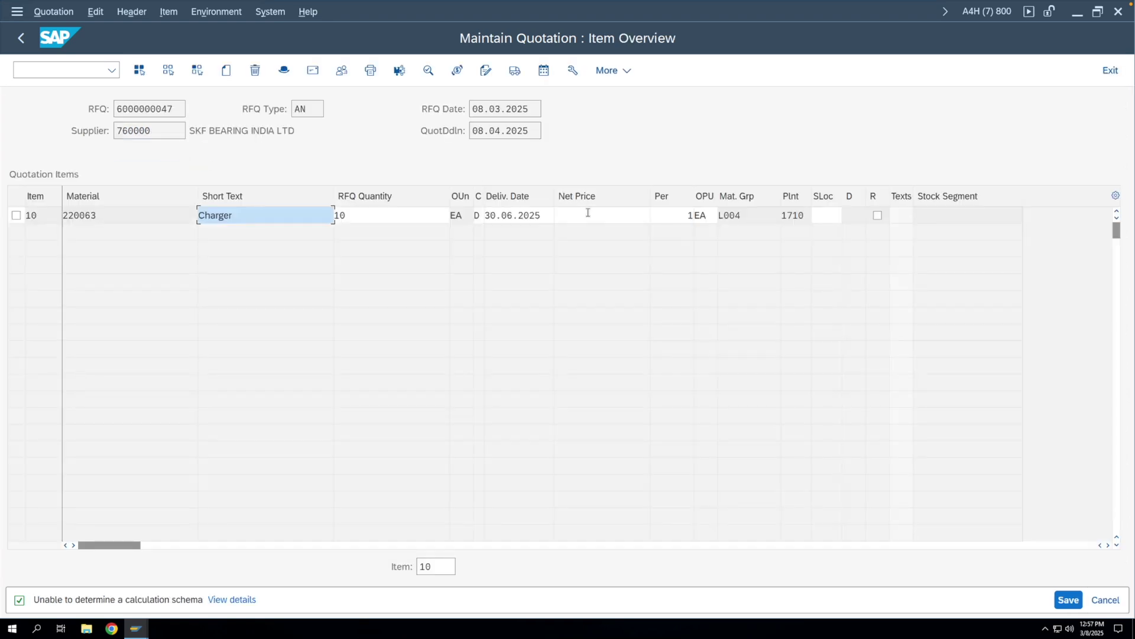
click(587, 214)
text(110)
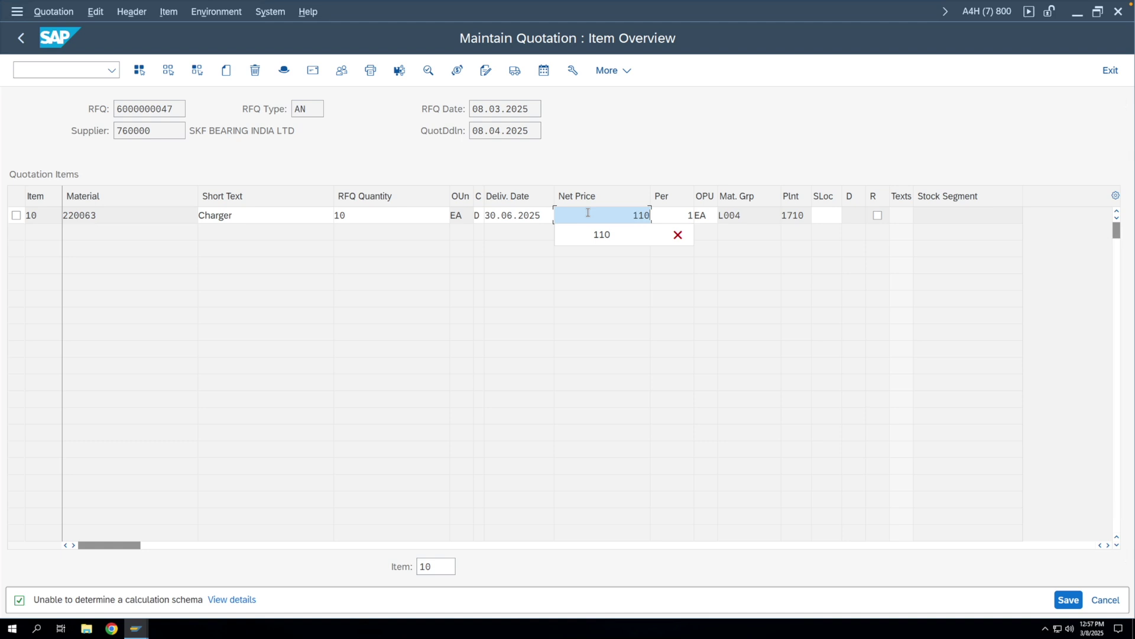
click(1067, 600)
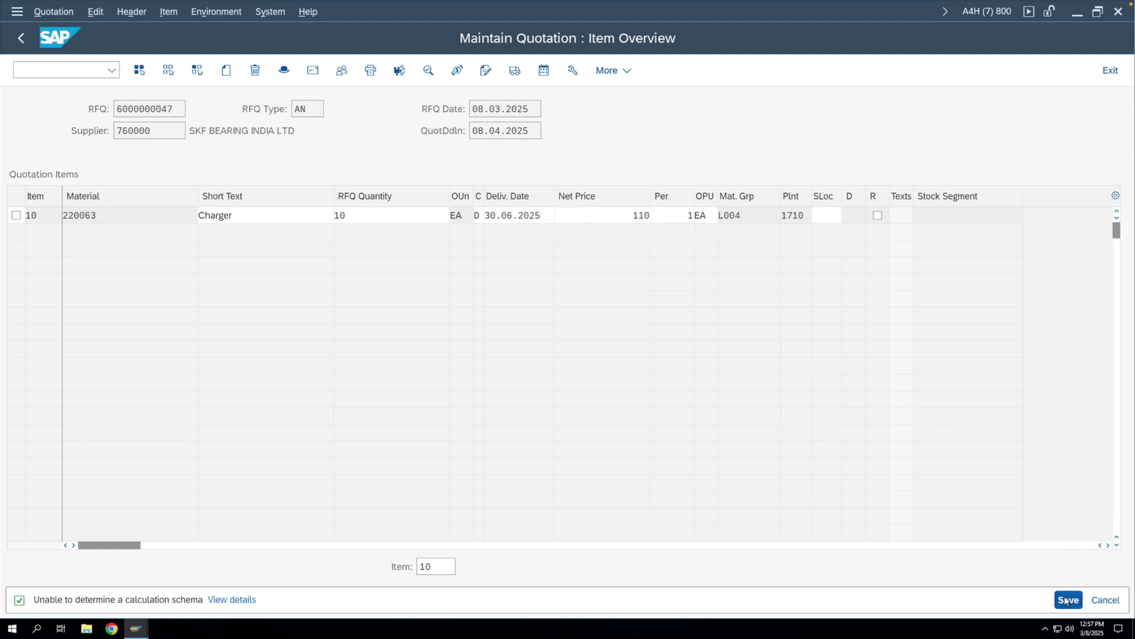
click(1067, 600)
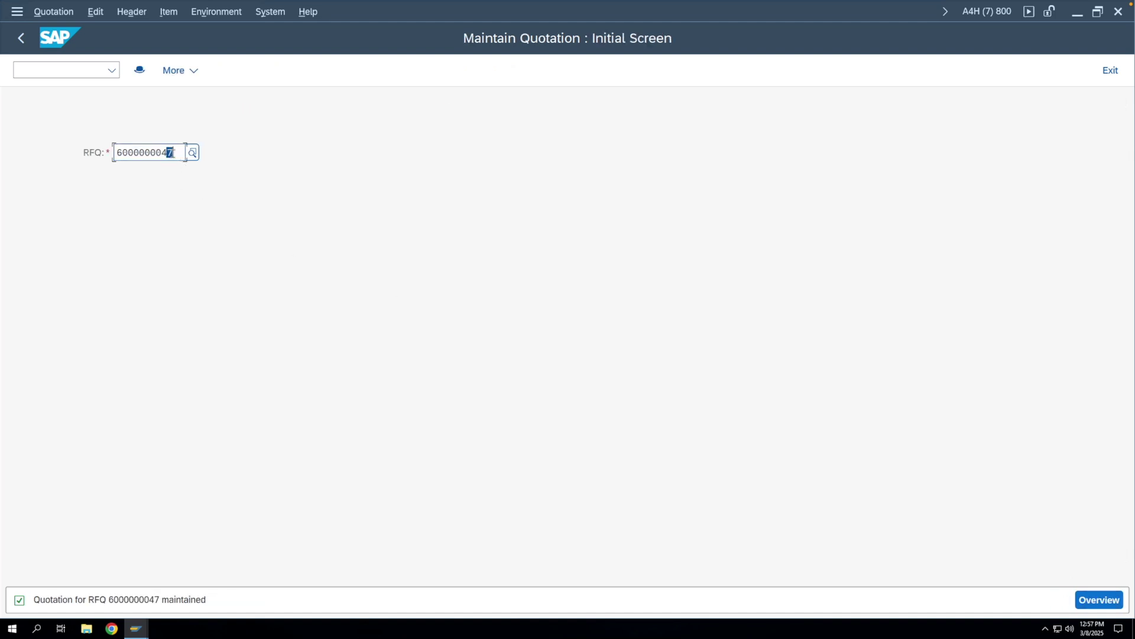
text(8)
key(Return)
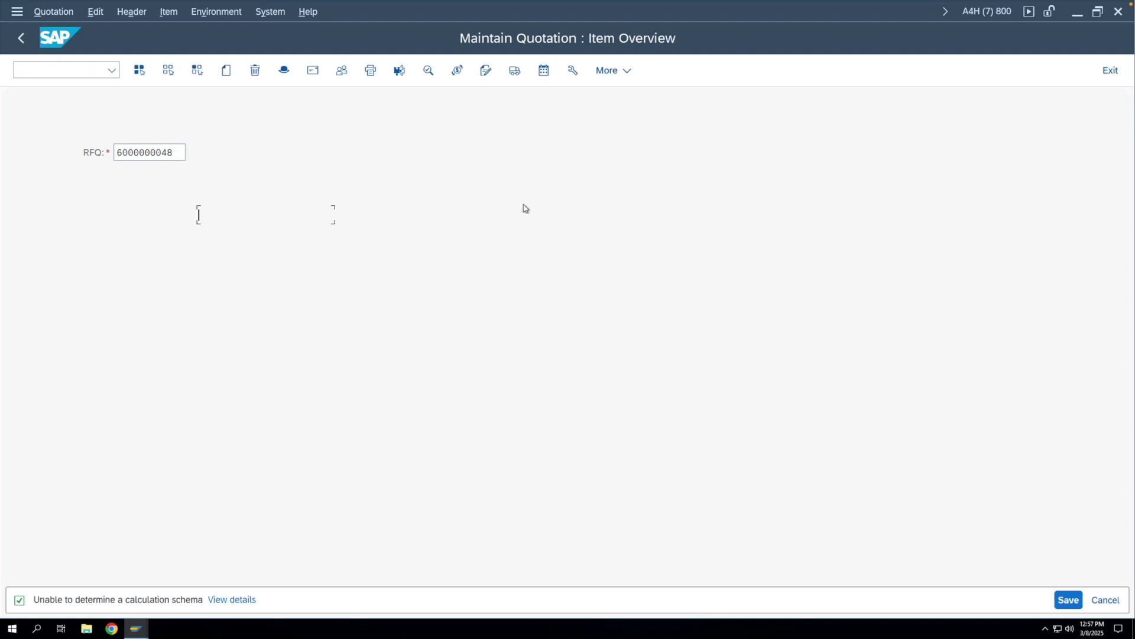
click(635, 216)
text(95)
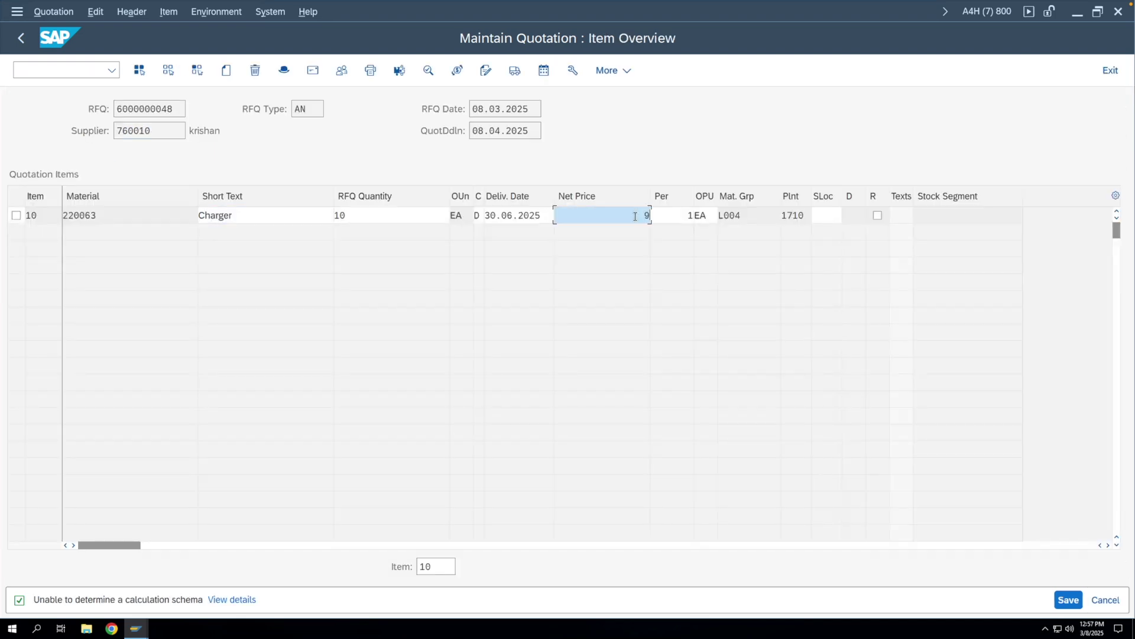
key(Return)
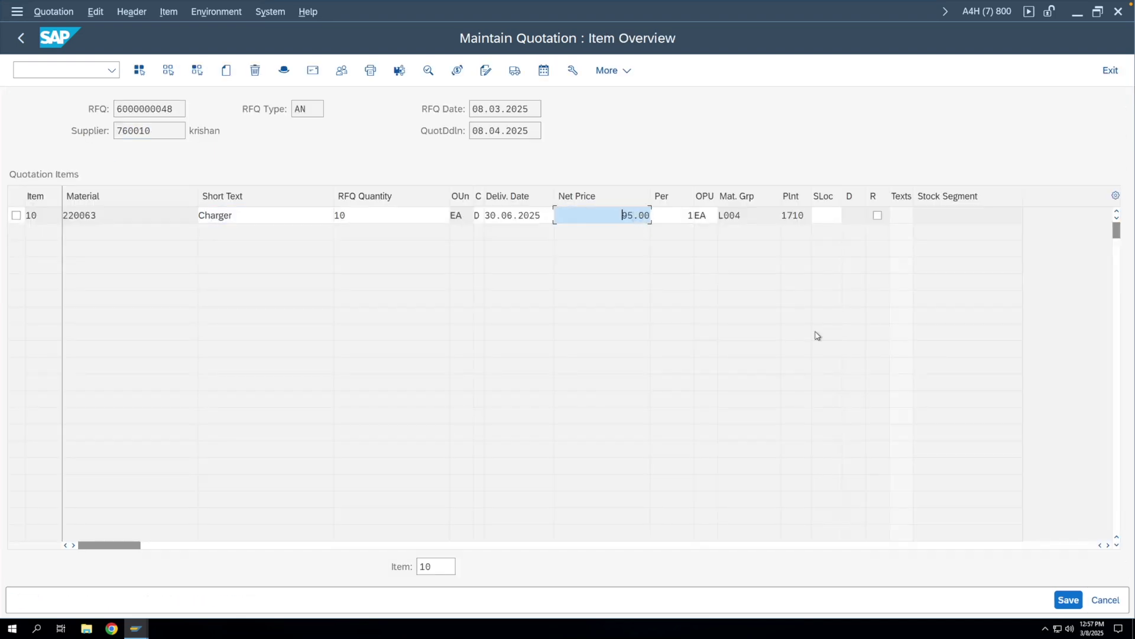
click(1068, 599)
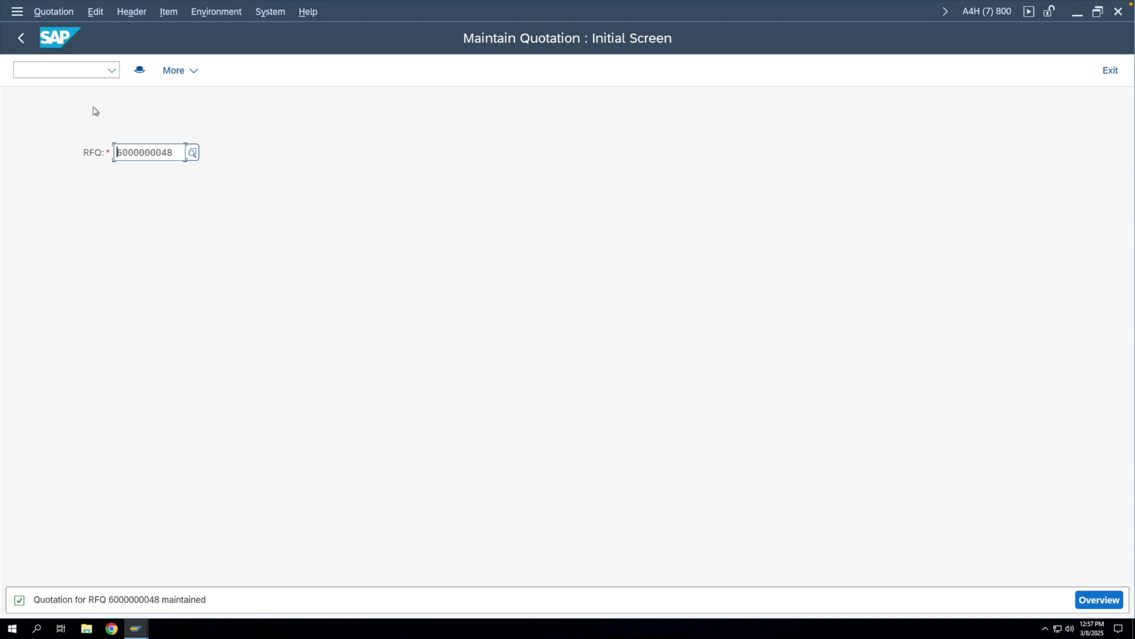
click(22, 39)
text(me49)
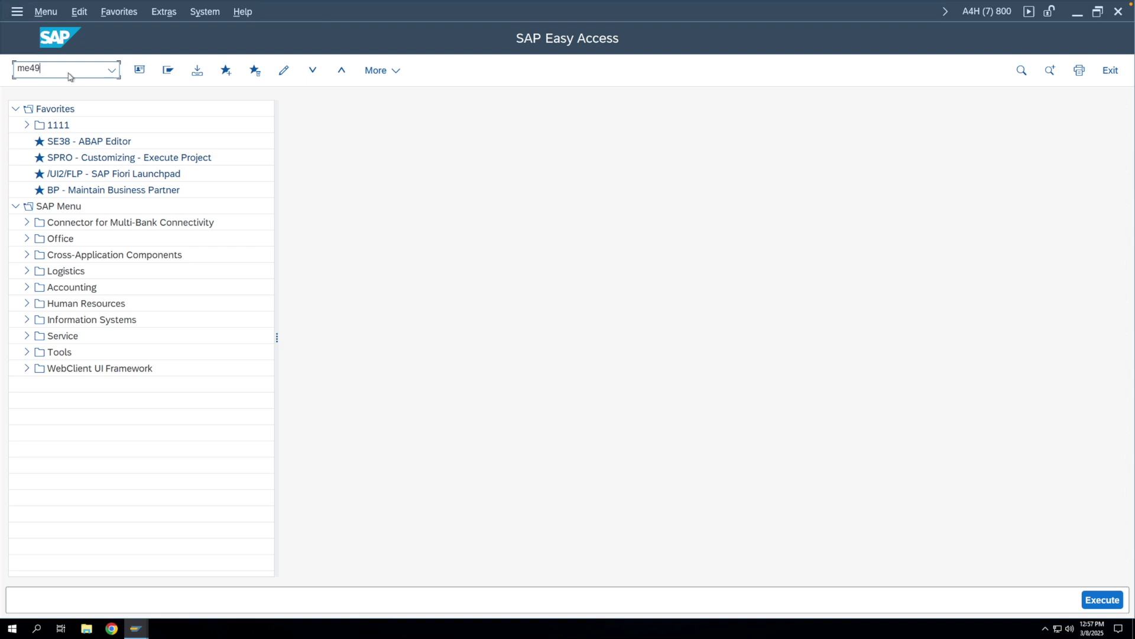
key(Return)
click(246, 131)
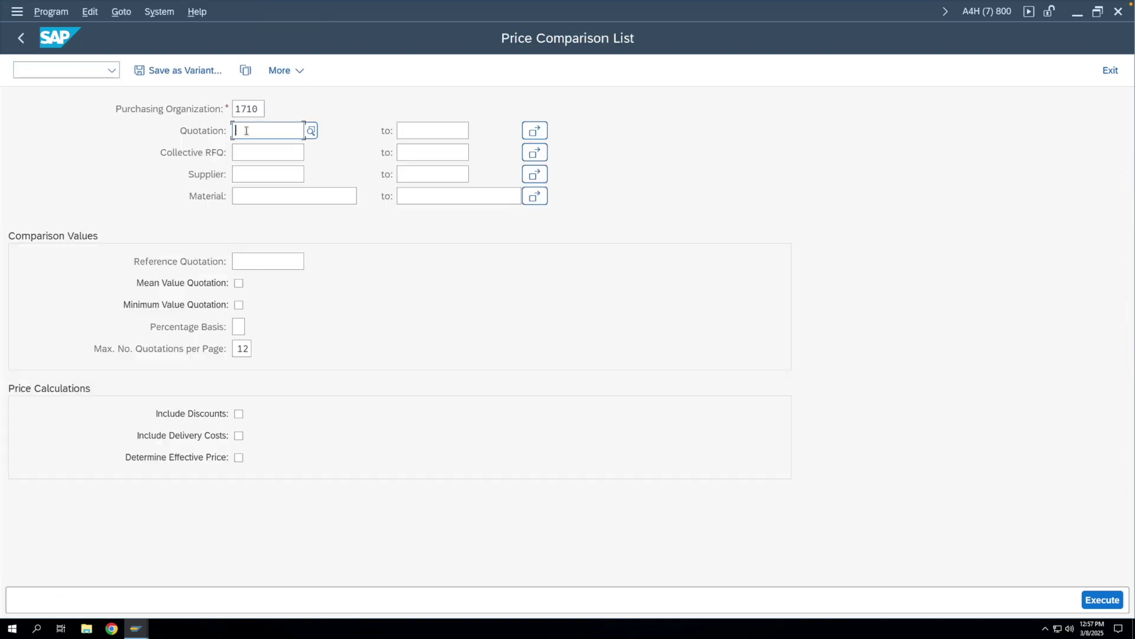
click(252, 152)
click(21, 39)
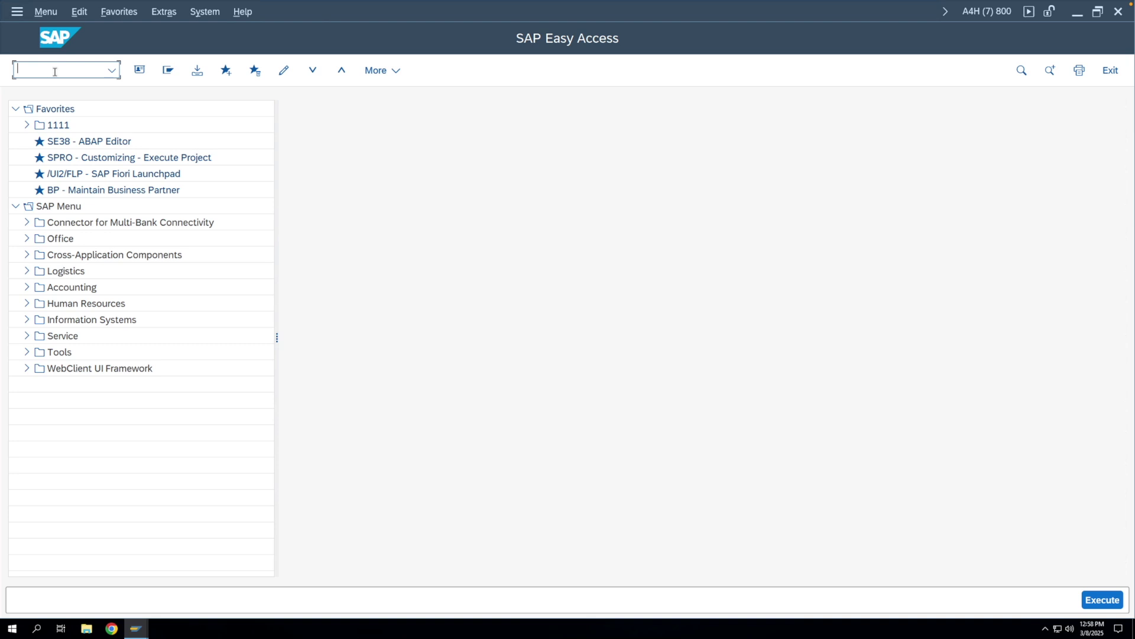
text(me47)
key(Return)
key(Return)
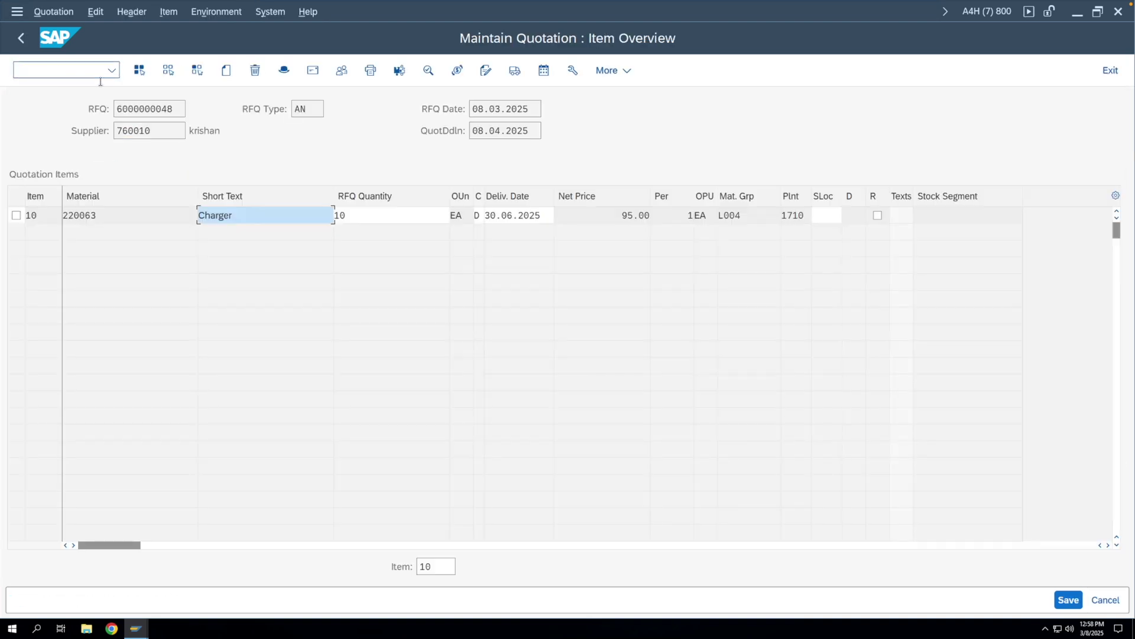
click(285, 70)
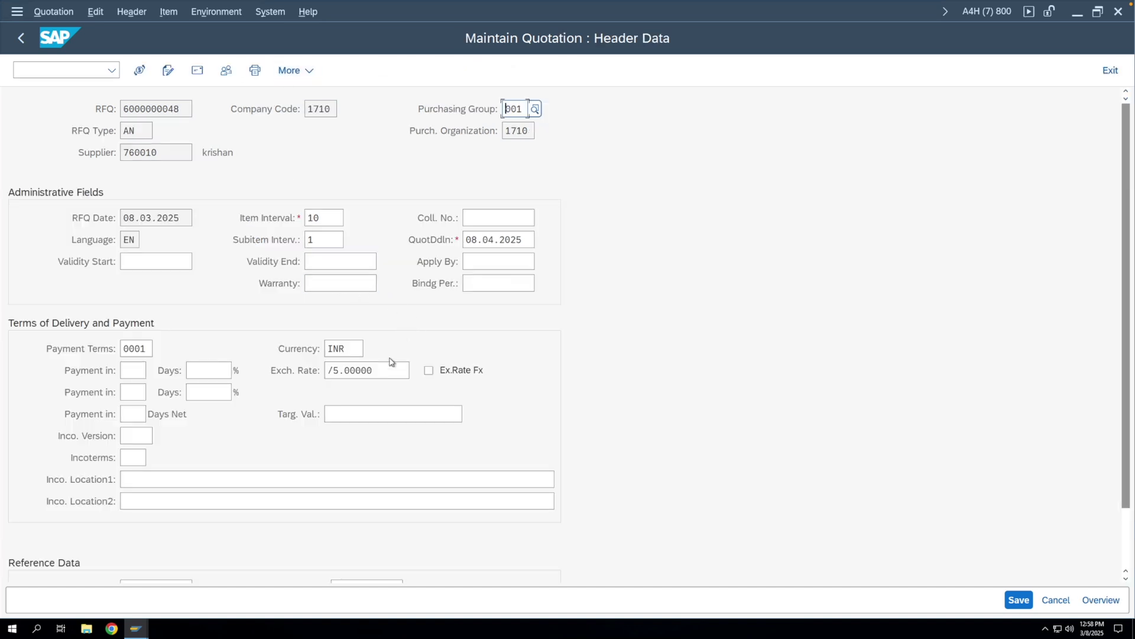
click(478, 219)
text(test)
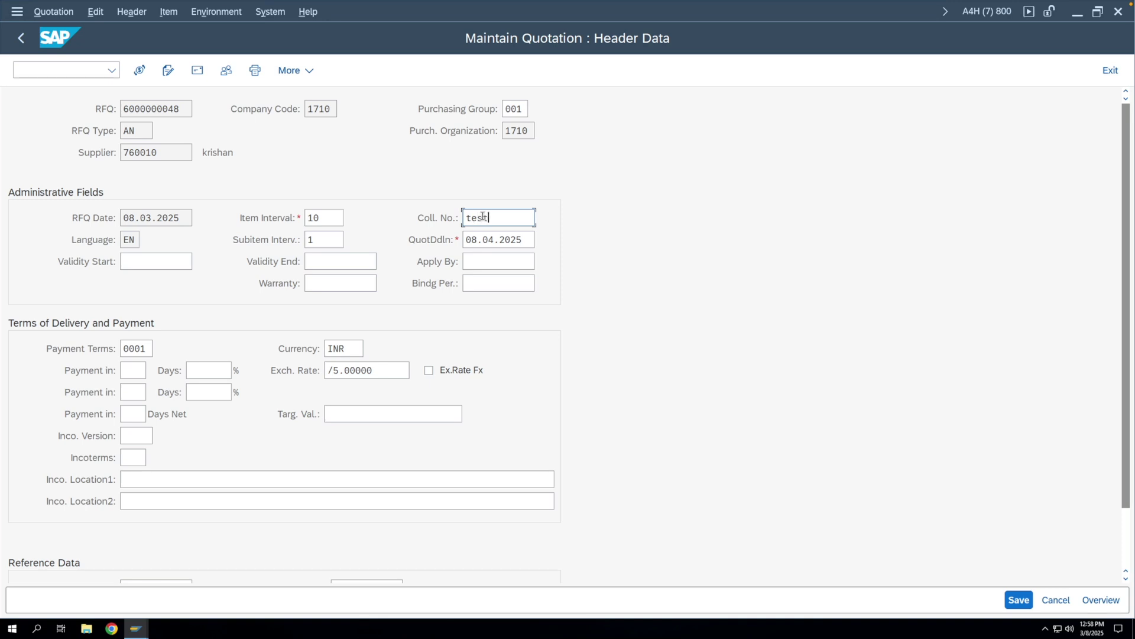
text(123)
key(Return)
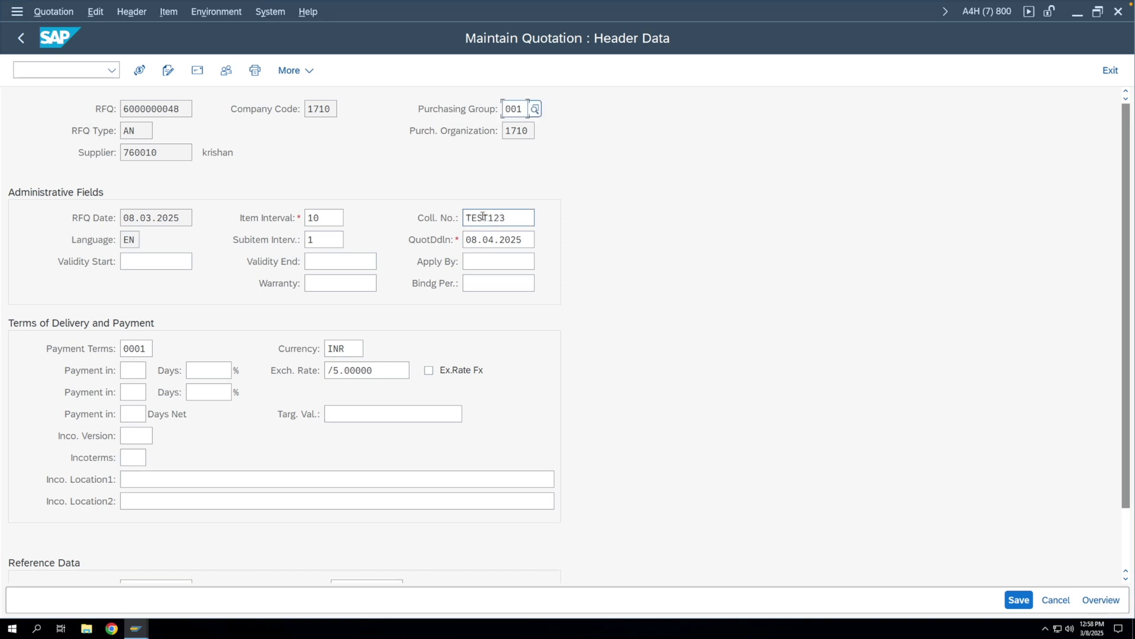
click(1018, 600)
click(171, 153)
key(BackSpace)
text(7)
key(Return)
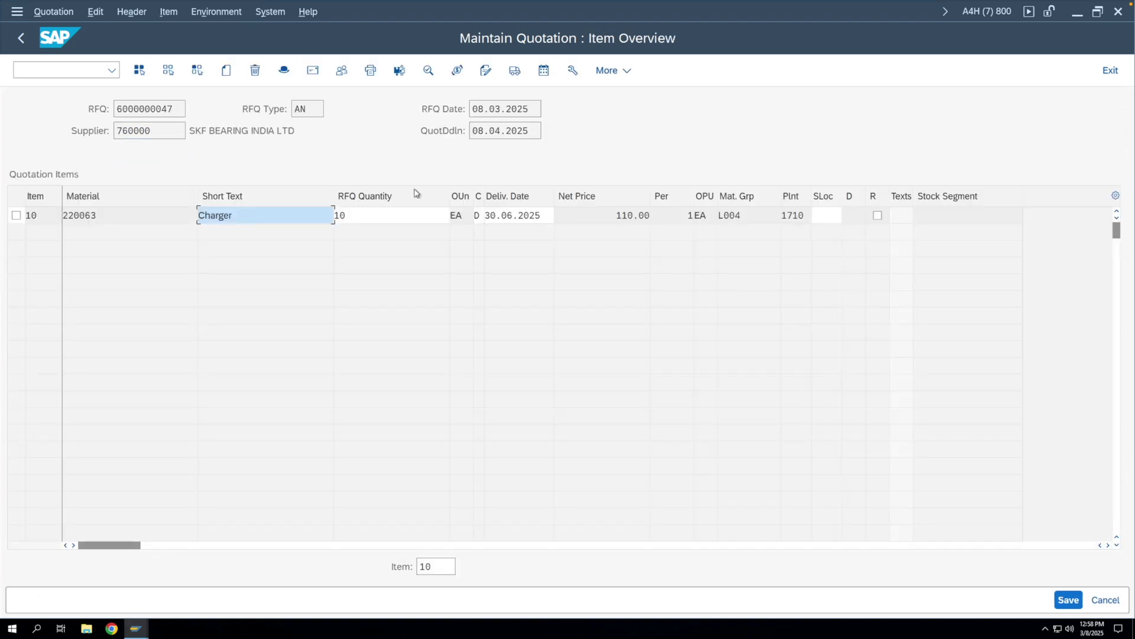
click(467, 218)
click(490, 238)
key(Return)
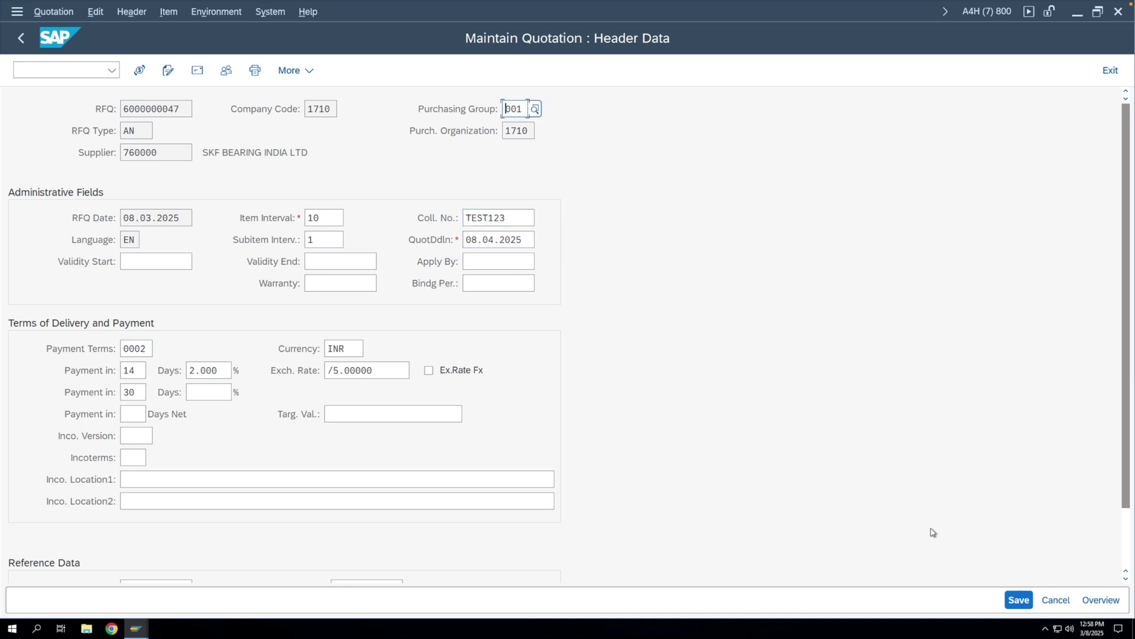
click(1018, 600)
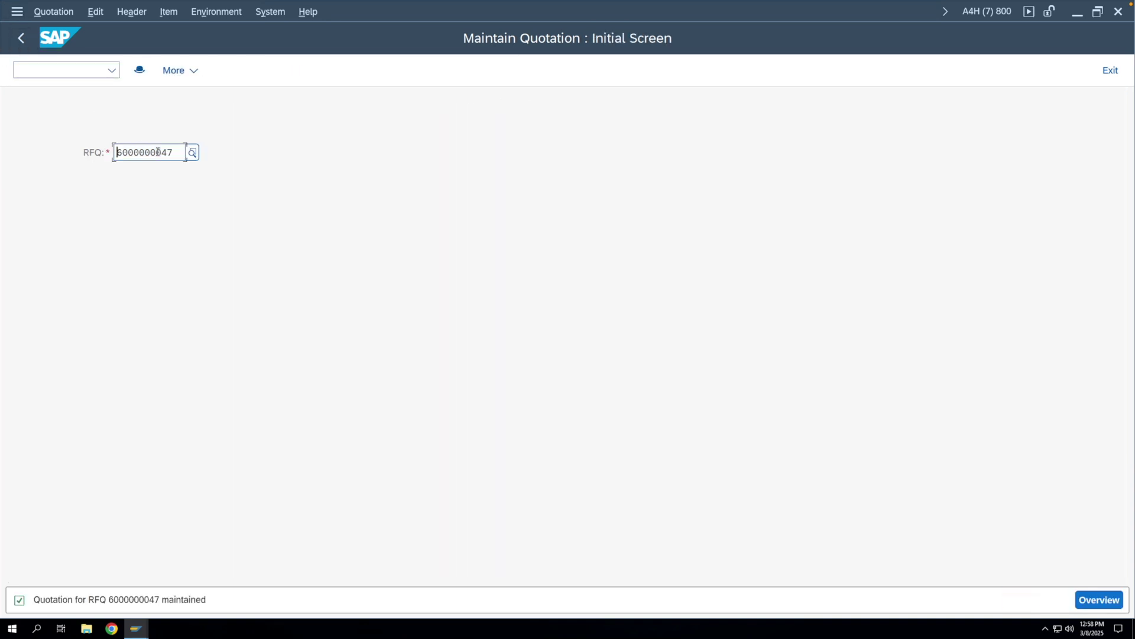
drag(166, 152, 172, 151)
text(6)
key(Return)
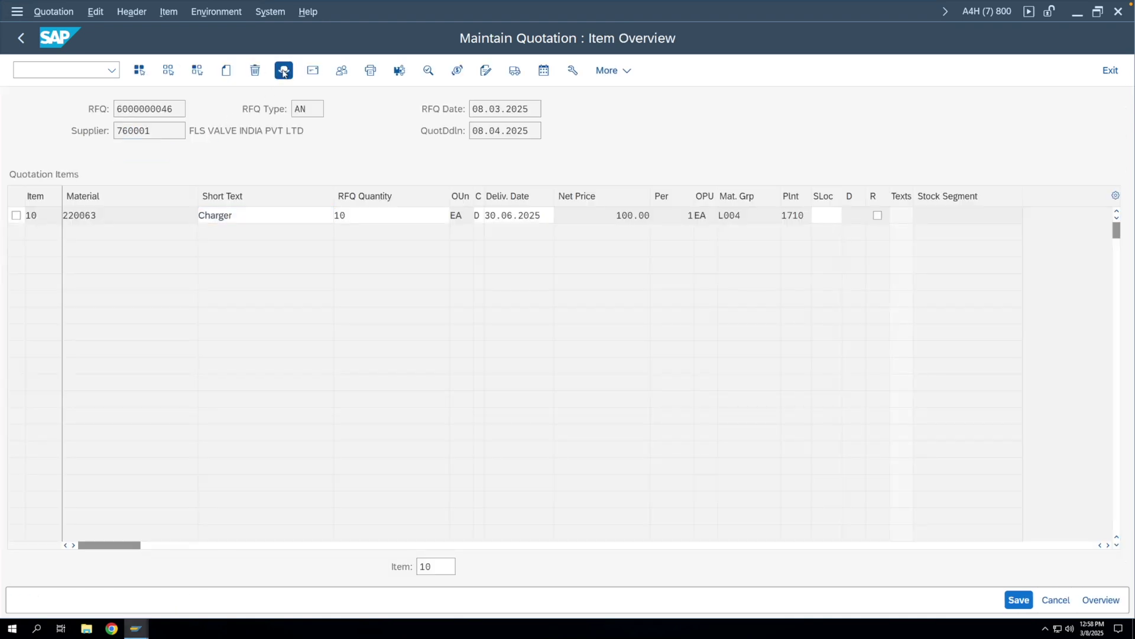
click(284, 71)
click(495, 218)
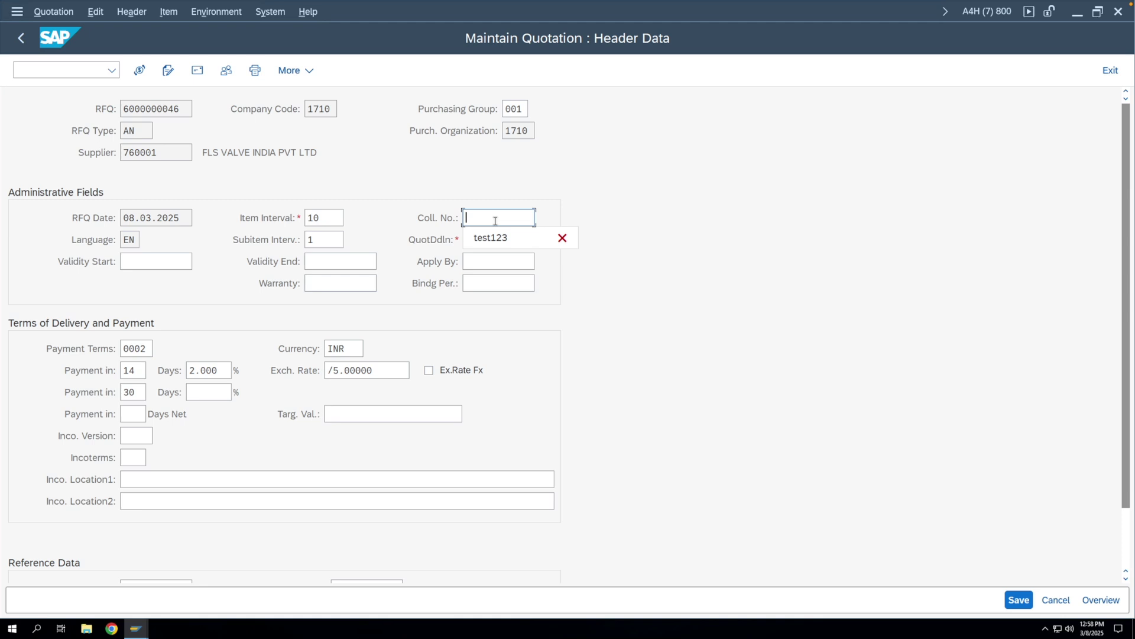
click(494, 237)
click(1026, 602)
click(21, 42)
text(me49)
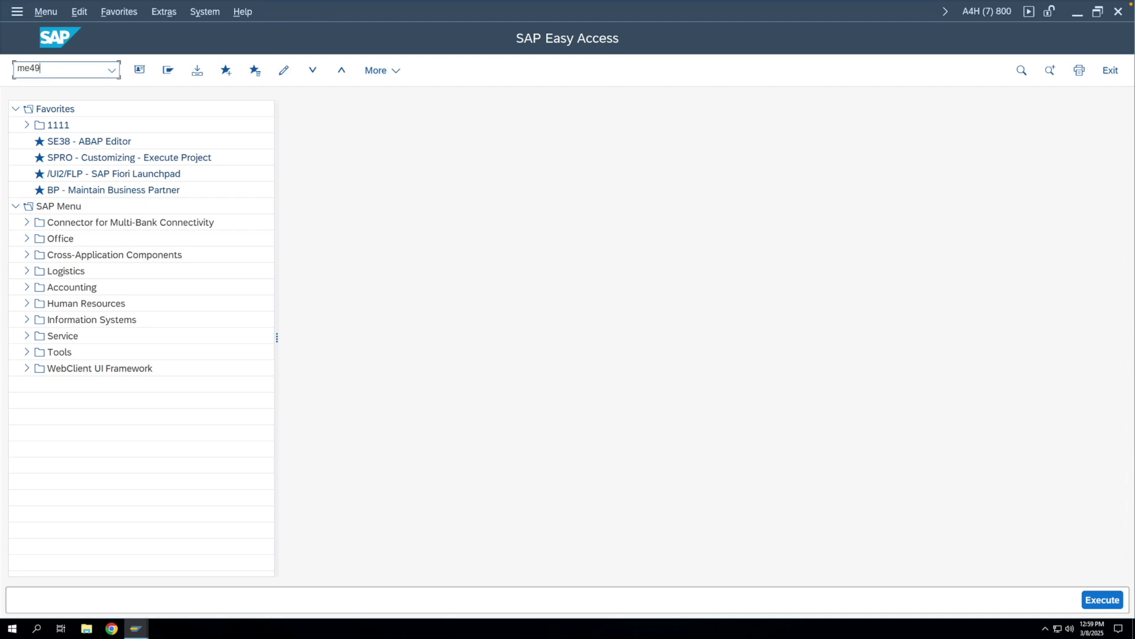
key(Return)
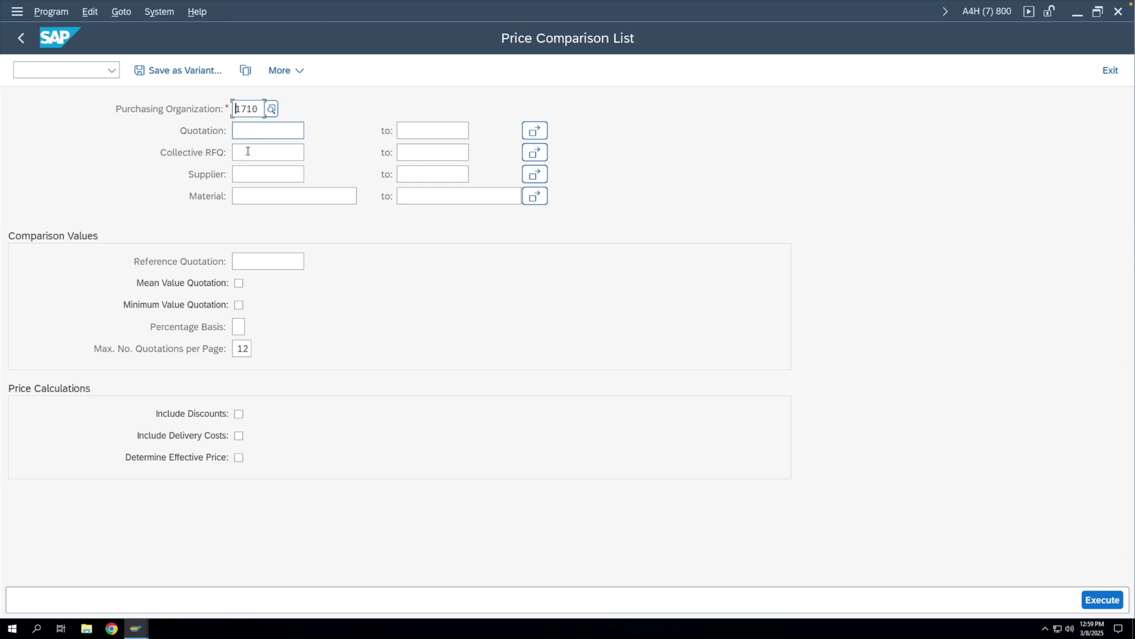
click(248, 151)
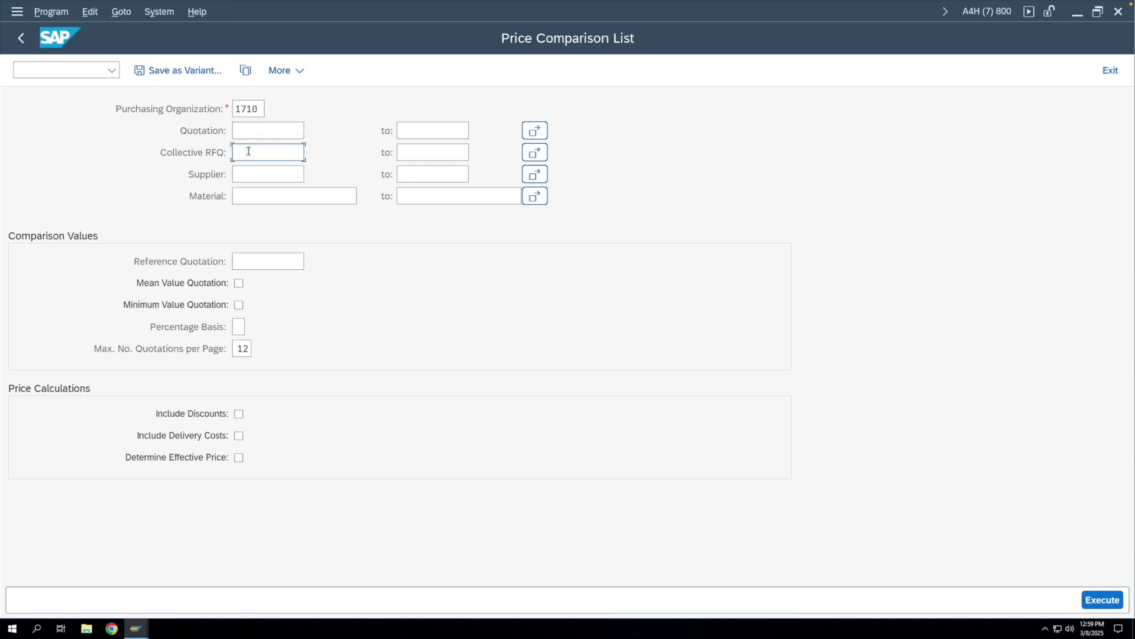
text(tesy)
text(123)
click(1099, 598)
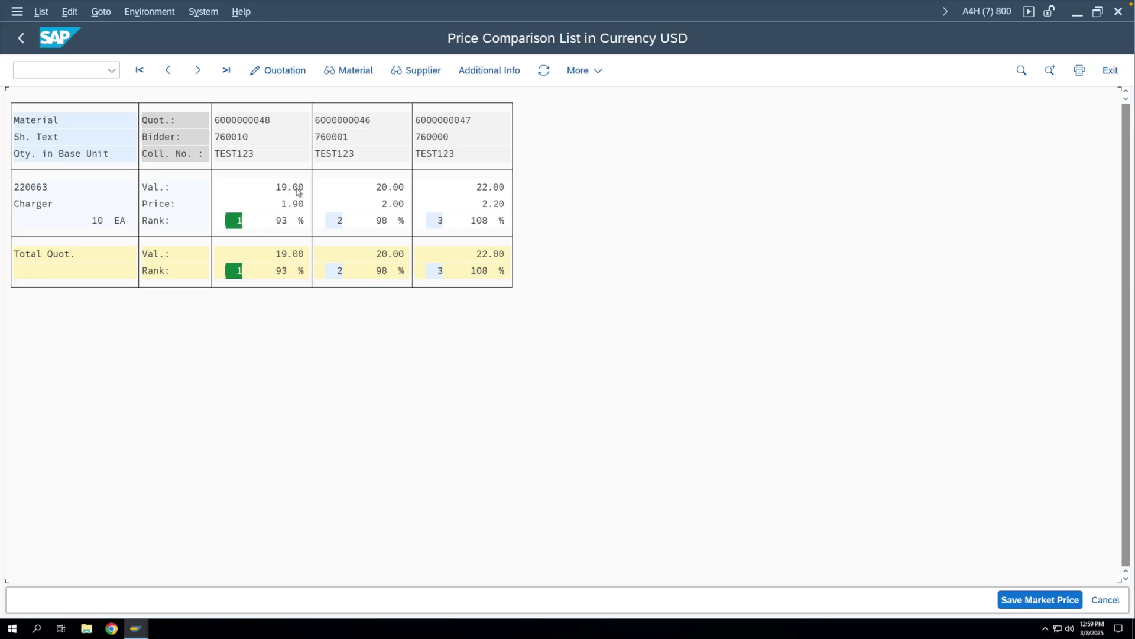
click(244, 137)
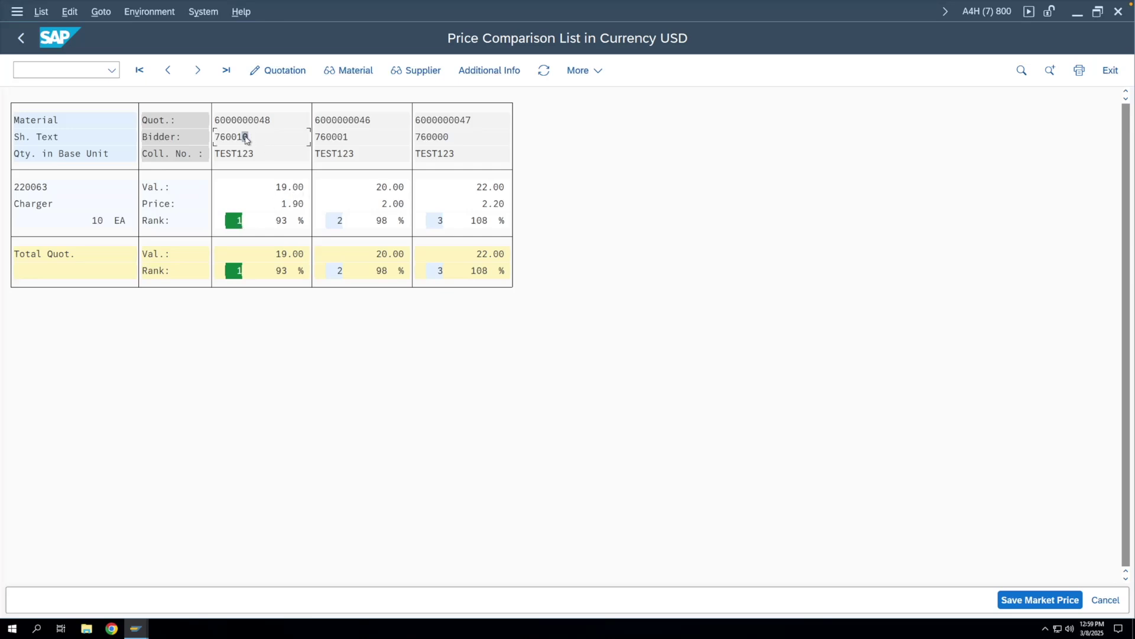
click(290, 188)
key(F3)
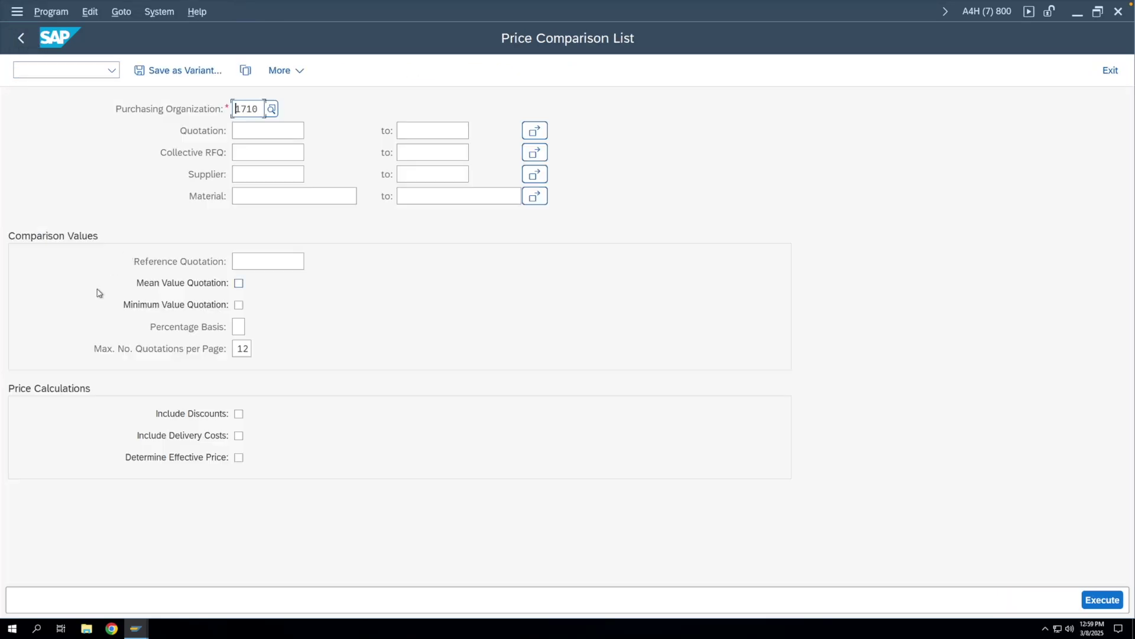
click(239, 306)
key(F8)
text(t)
click(270, 180)
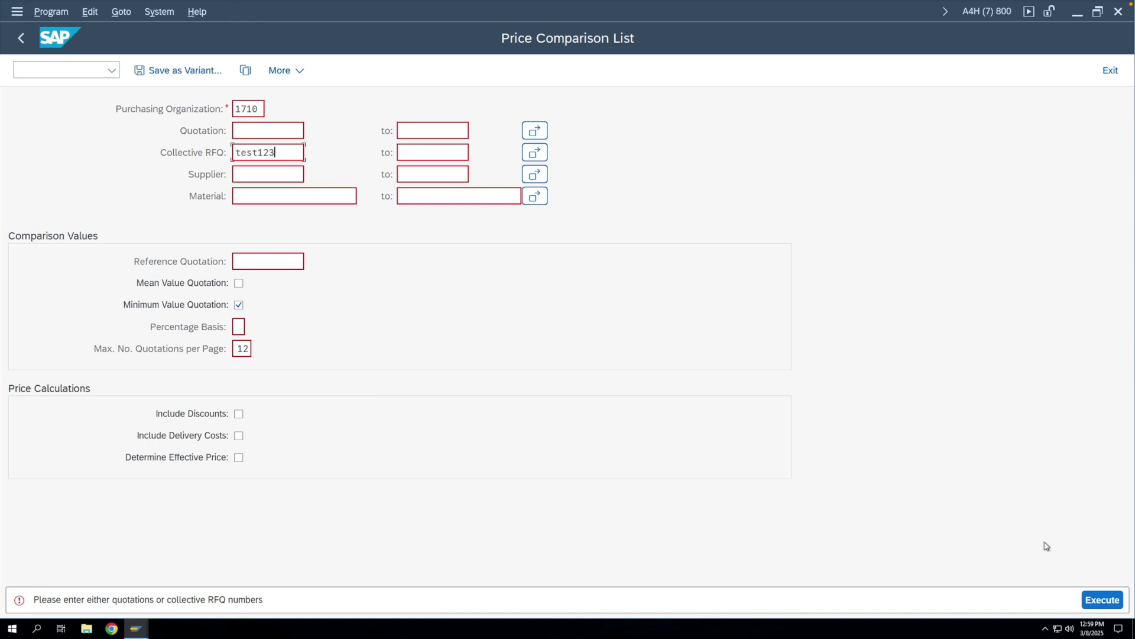
click(1102, 599)
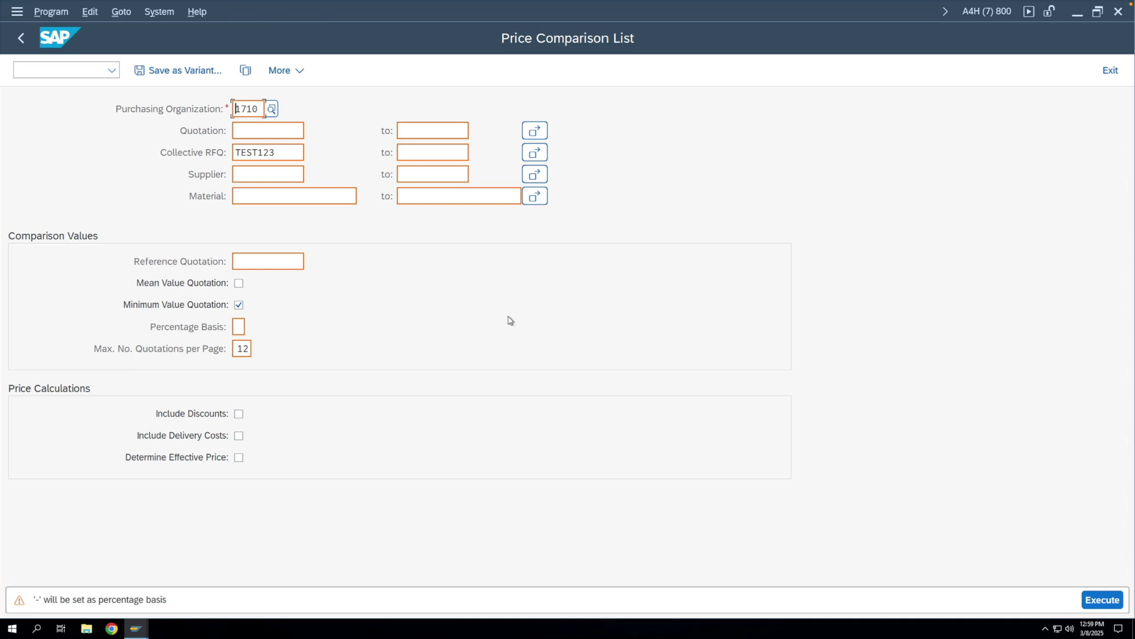
key(Return)
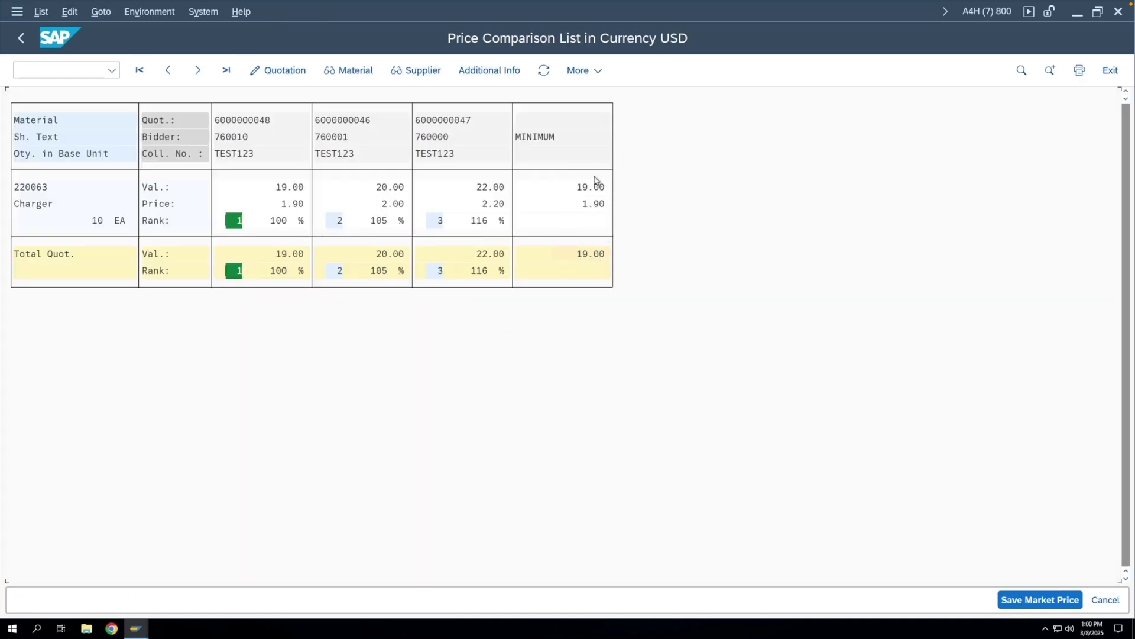
click(279, 222)
click(593, 187)
click(245, 120)
drag(215, 120, 279, 125)
click(252, 120)
click(274, 76)
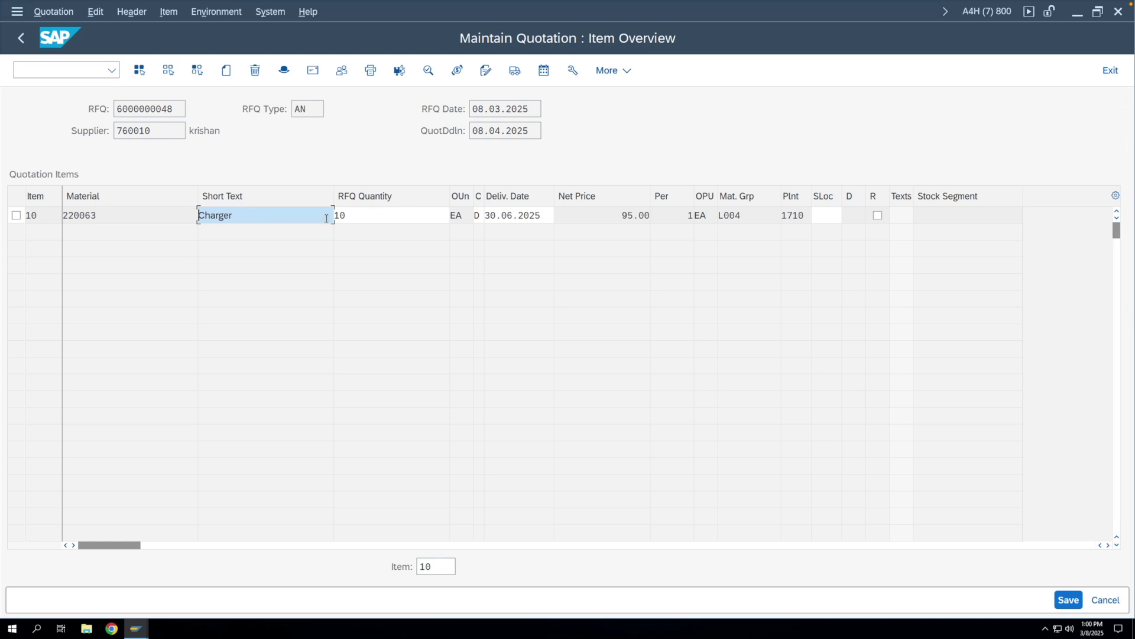
click(26, 39)
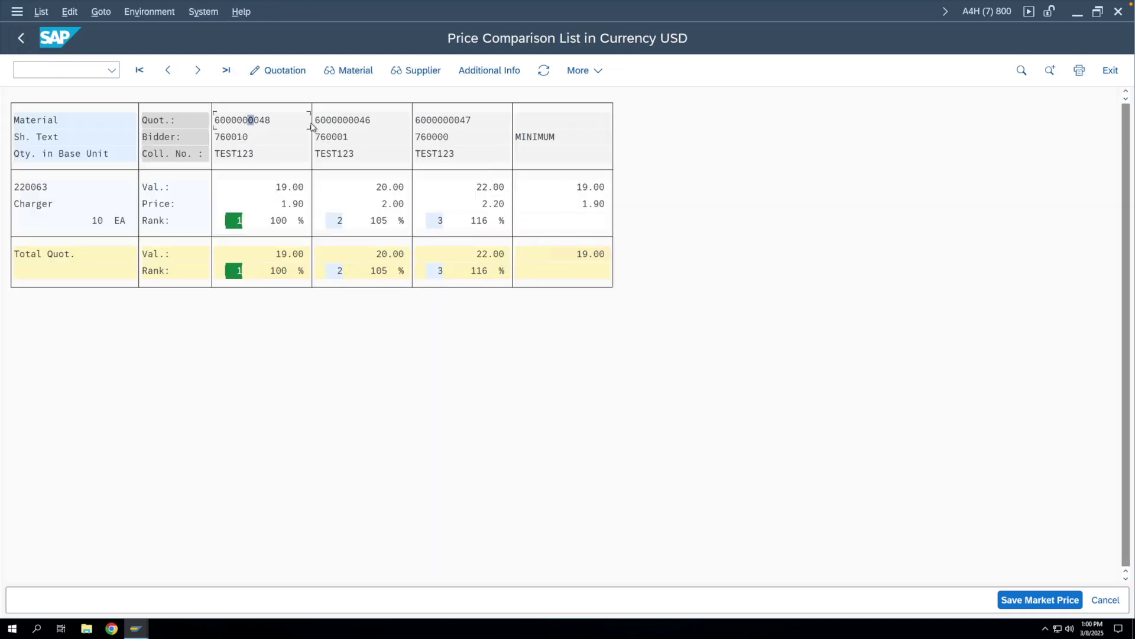
click(341, 125)
click(275, 70)
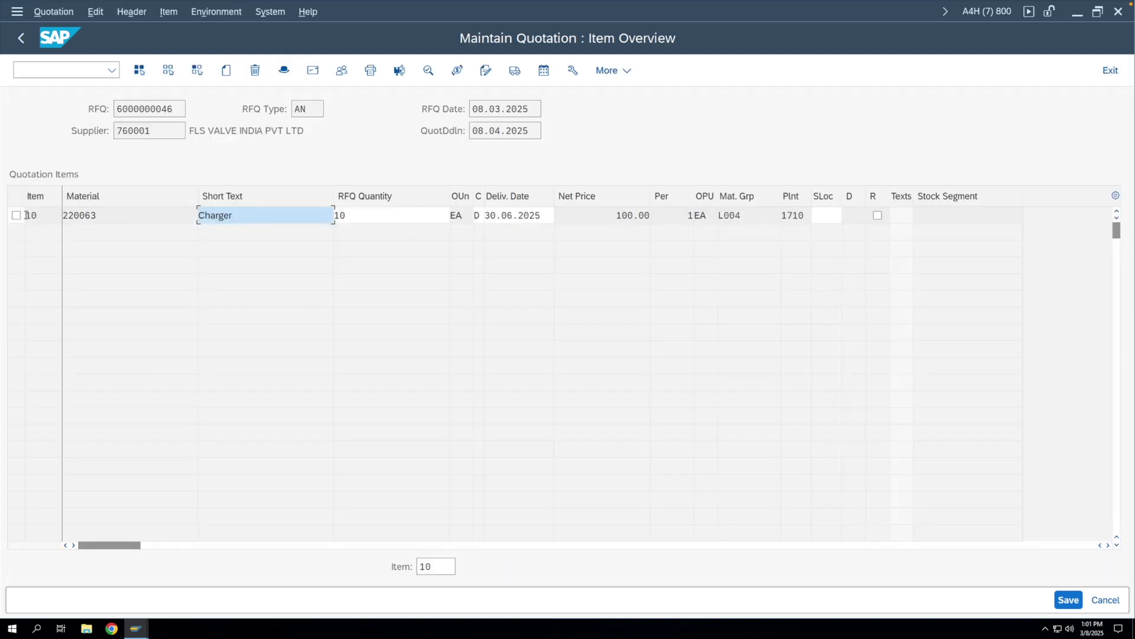
click(16, 216)
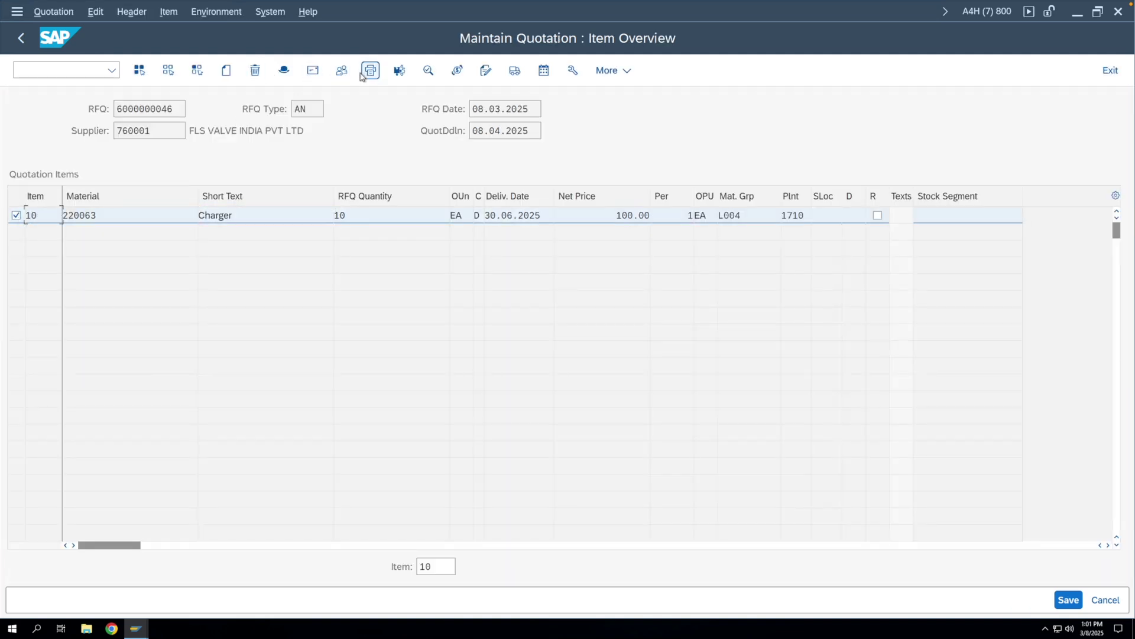
click(401, 71)
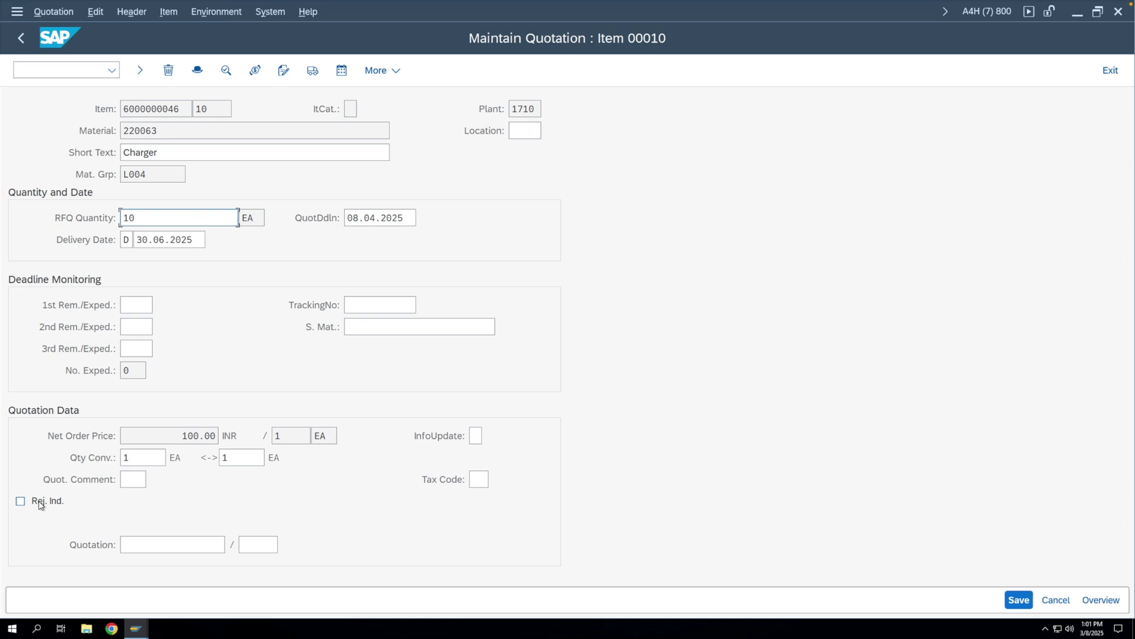
click(39, 504)
click(1017, 601)
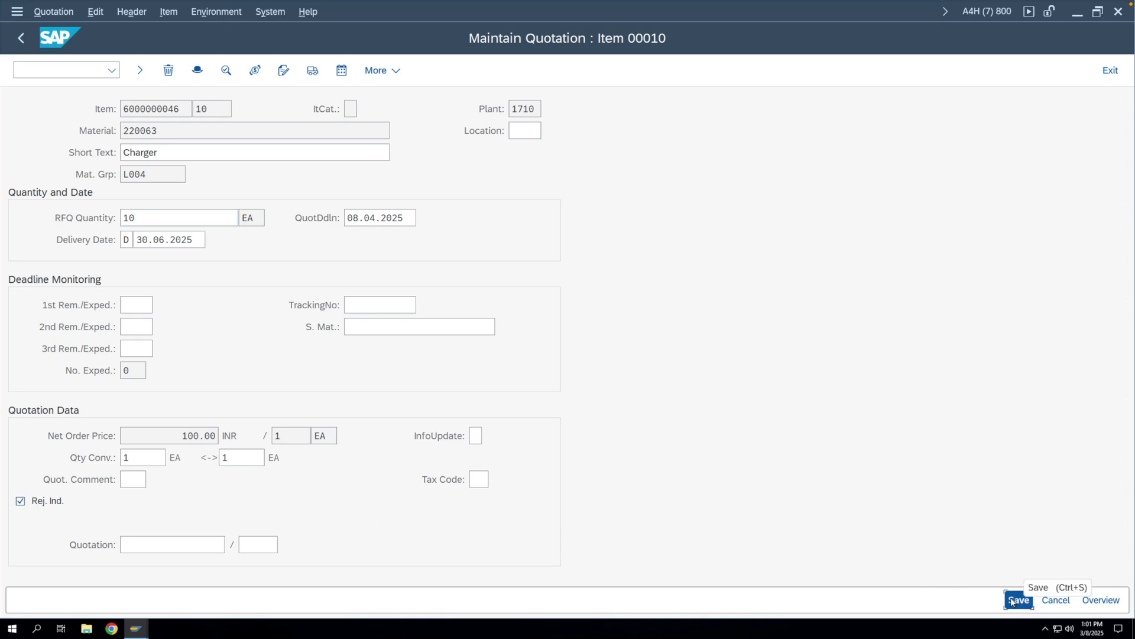
click(260, 394)
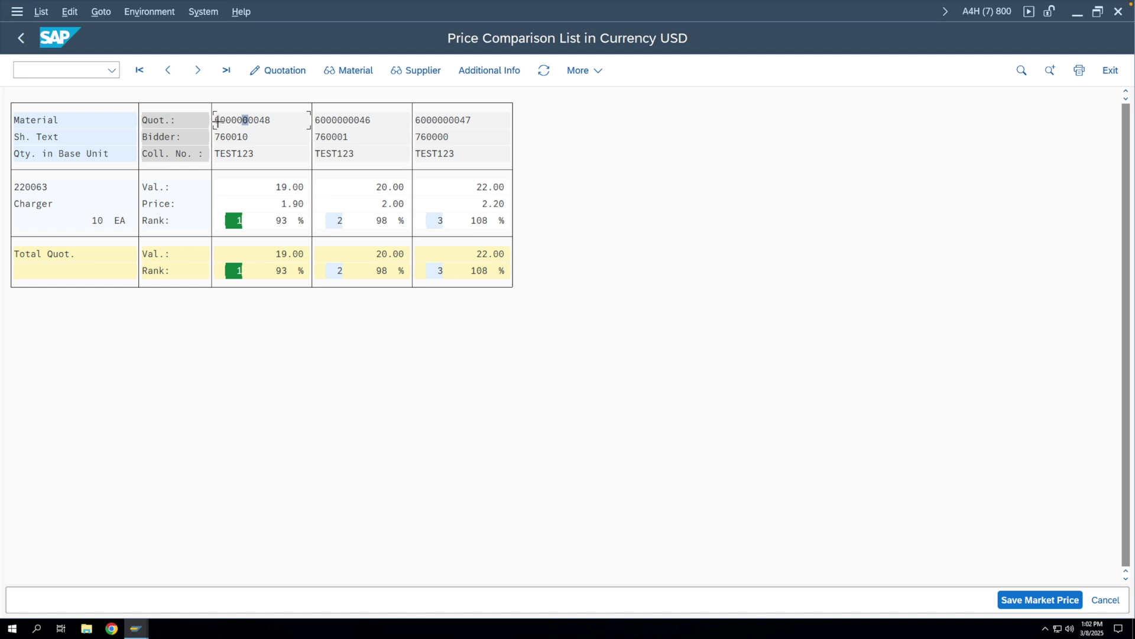
drag(215, 122, 271, 125)
key(ctrl+c)
In a second session, start ME21N and switch Document Overview to the RFQ selection variant.
click(18, 13)
click(44, 155)
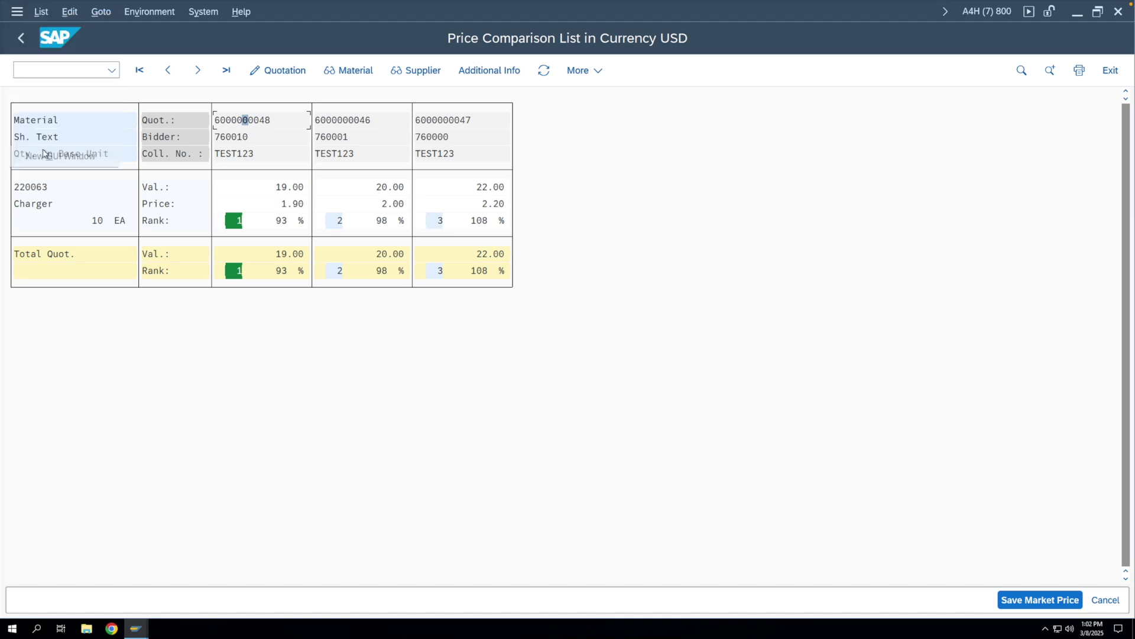
text(m)
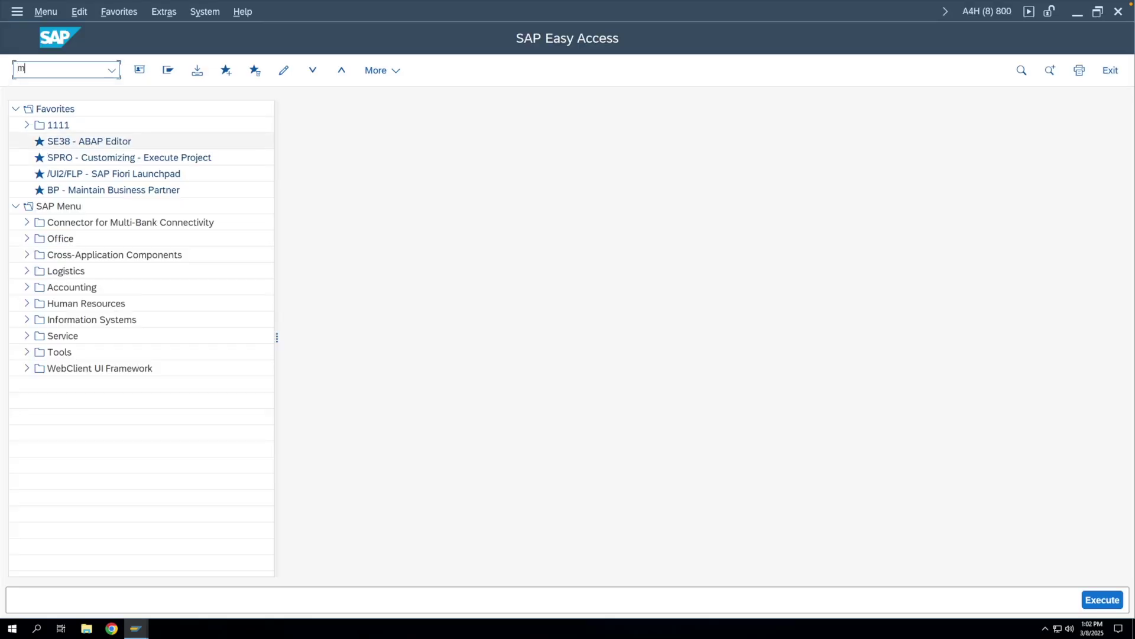
text(e21n)
key(Return)
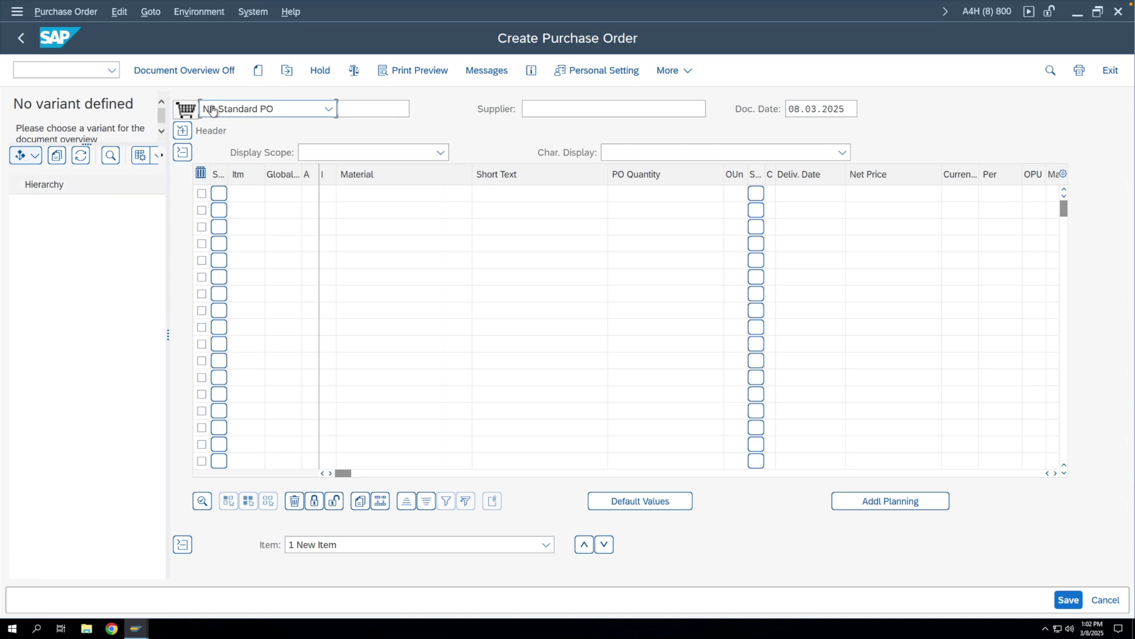
click(35, 156)
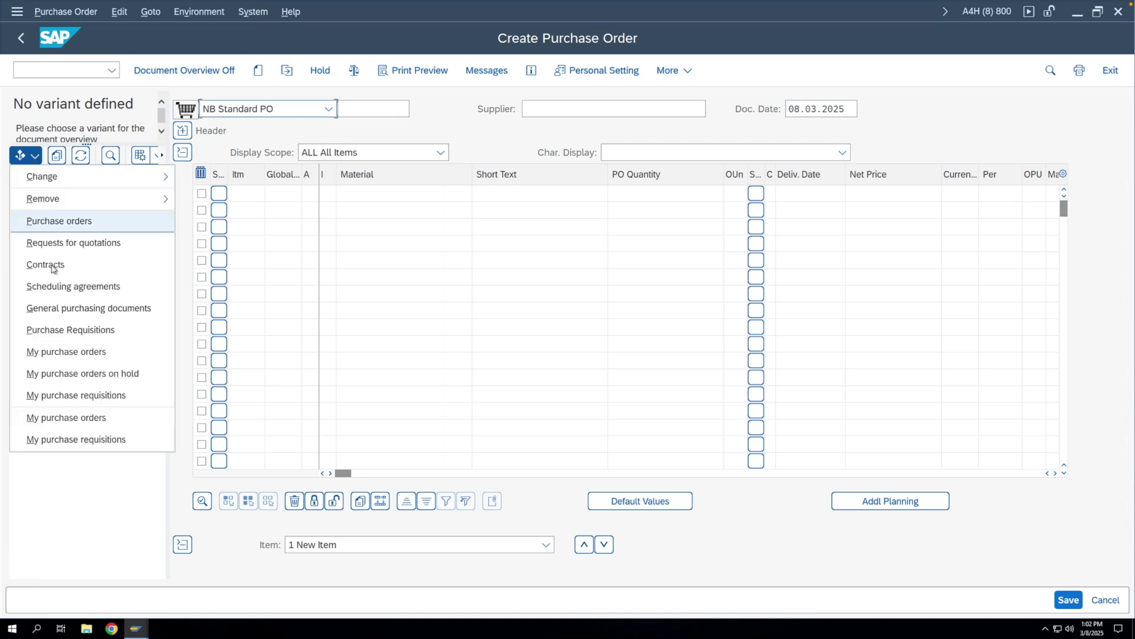
click(68, 248)
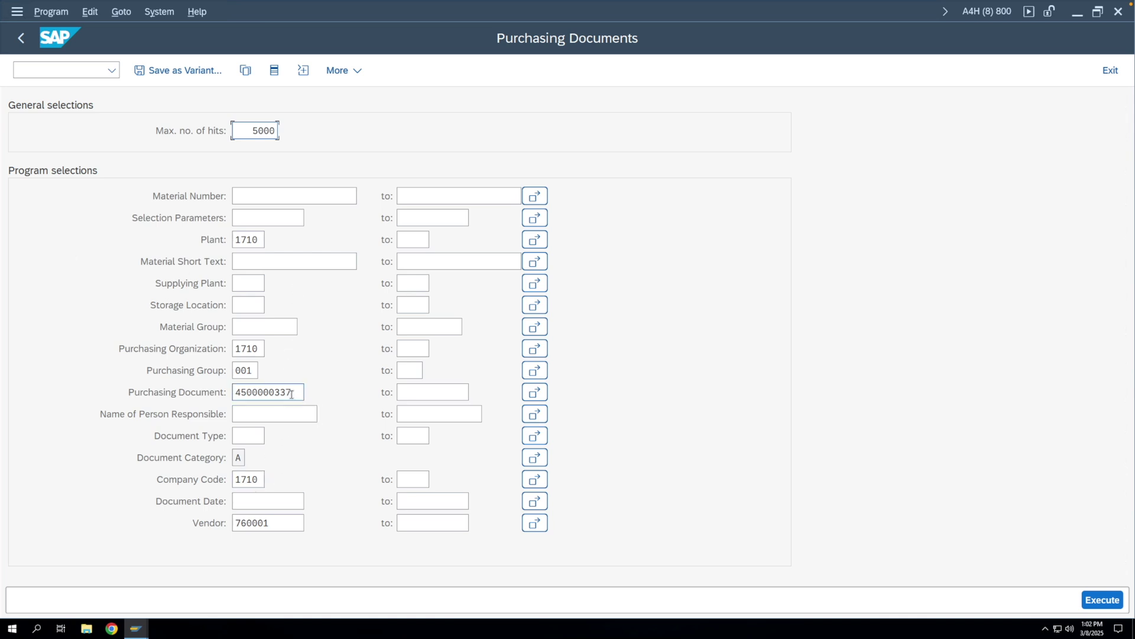
double_click(265, 395)
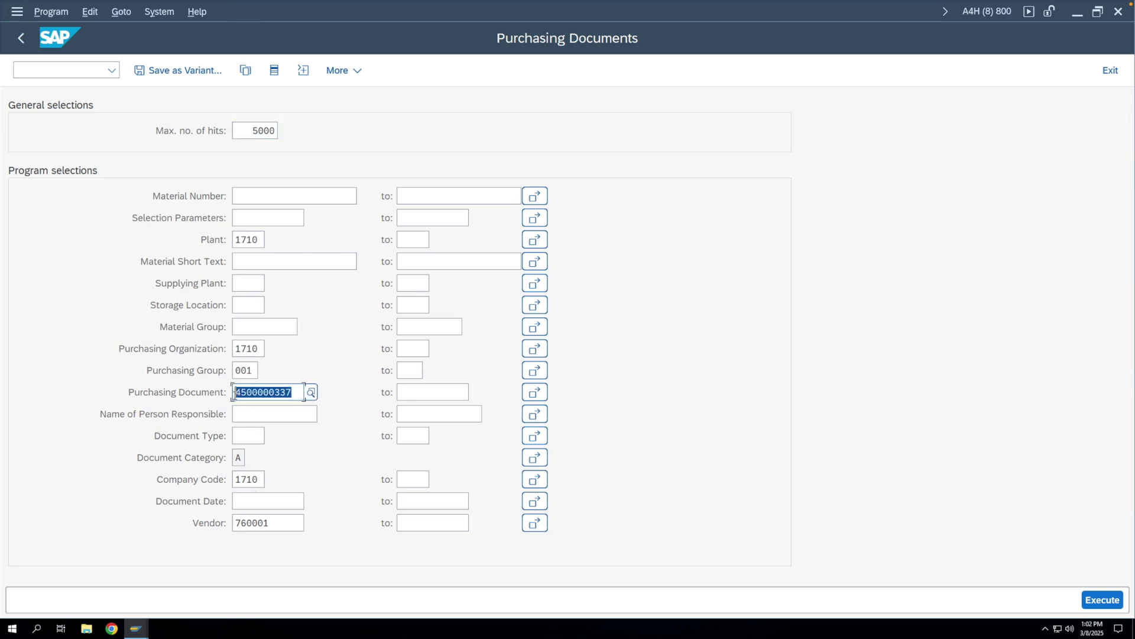
key(ctrl+v)
double_click(250, 374)
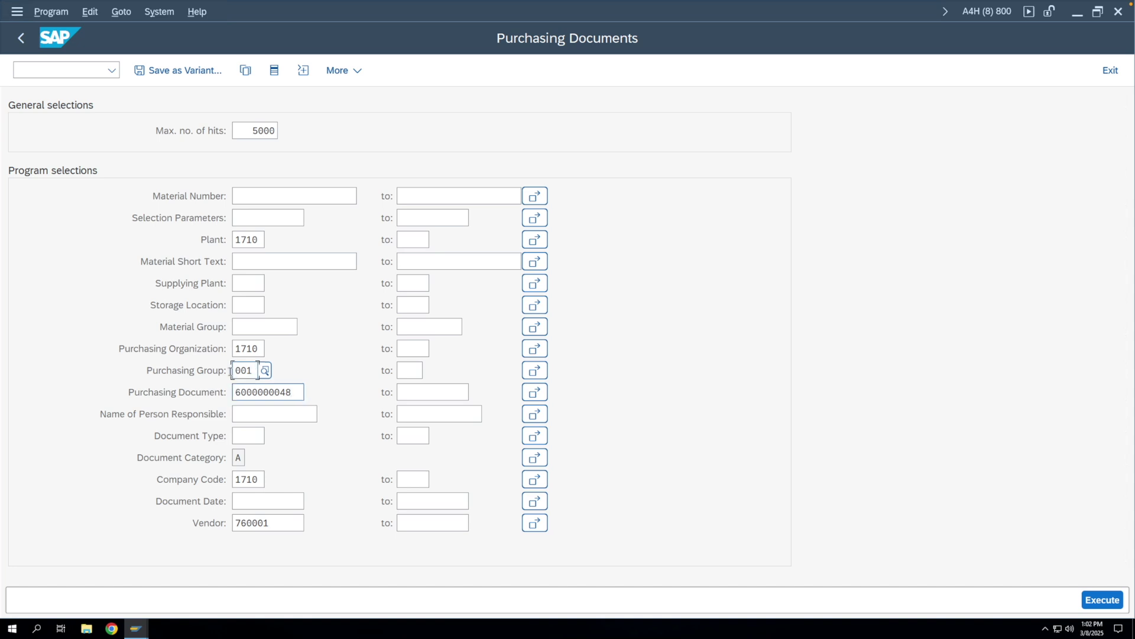
key(BackSpace)
double_click(257, 350)
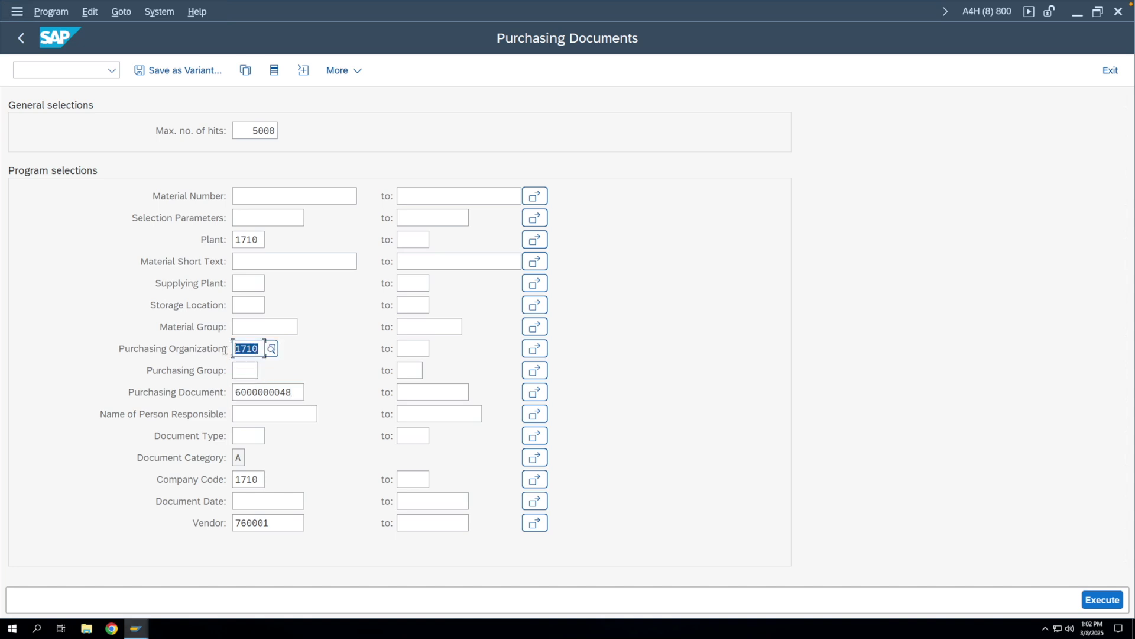
key(BackSpace)
click(275, 523)
key(shift+Home)
key(BackSpace)
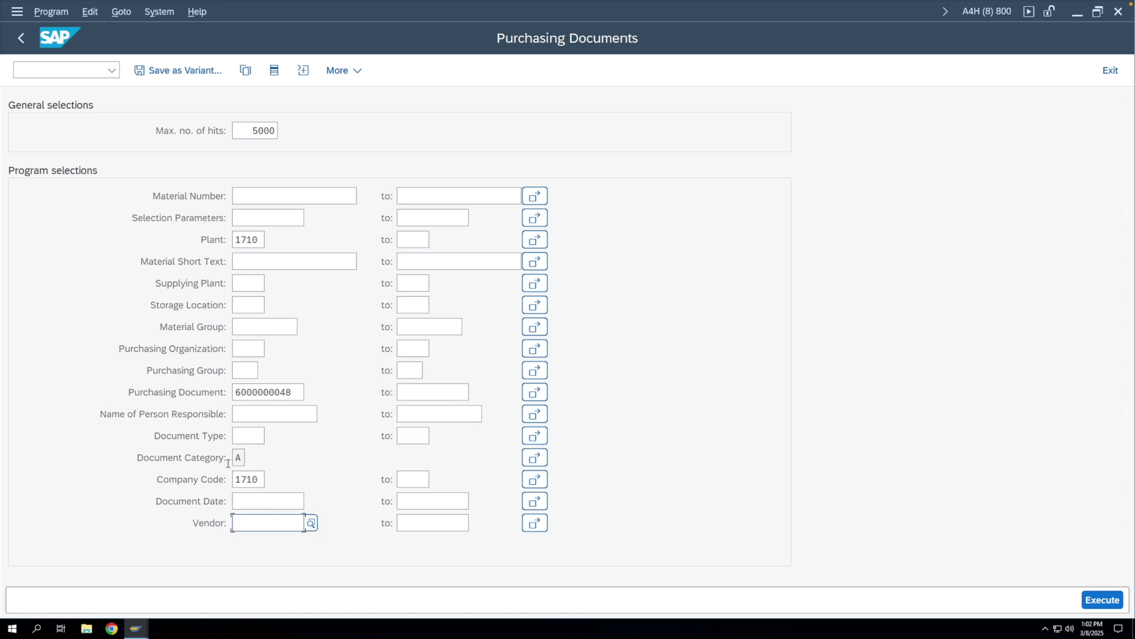
click(1104, 598)
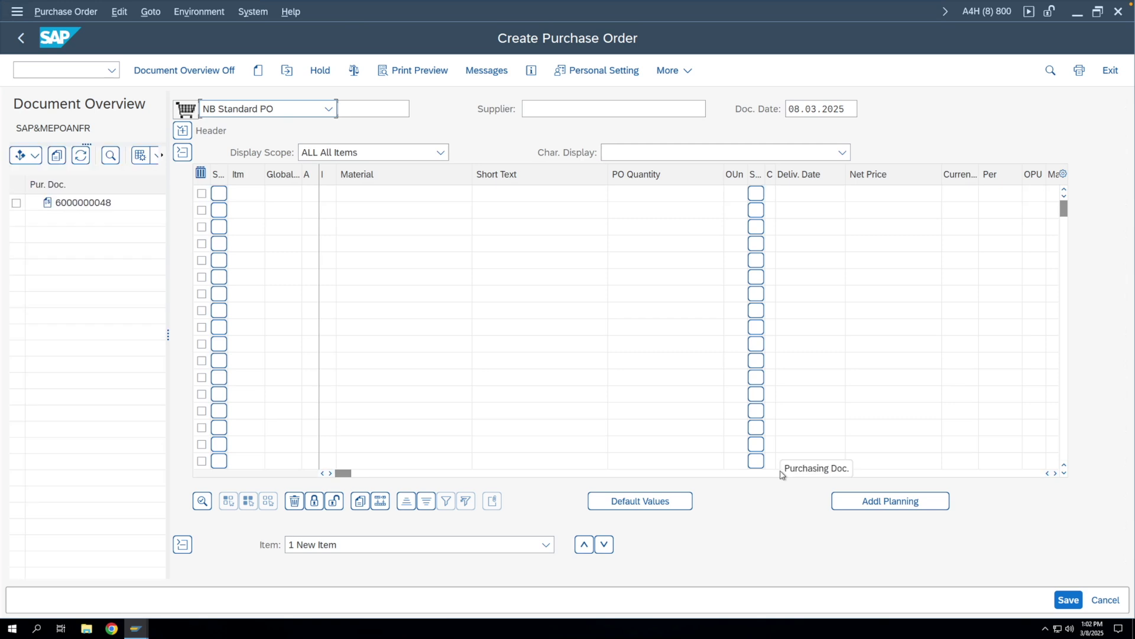
click(67, 209)
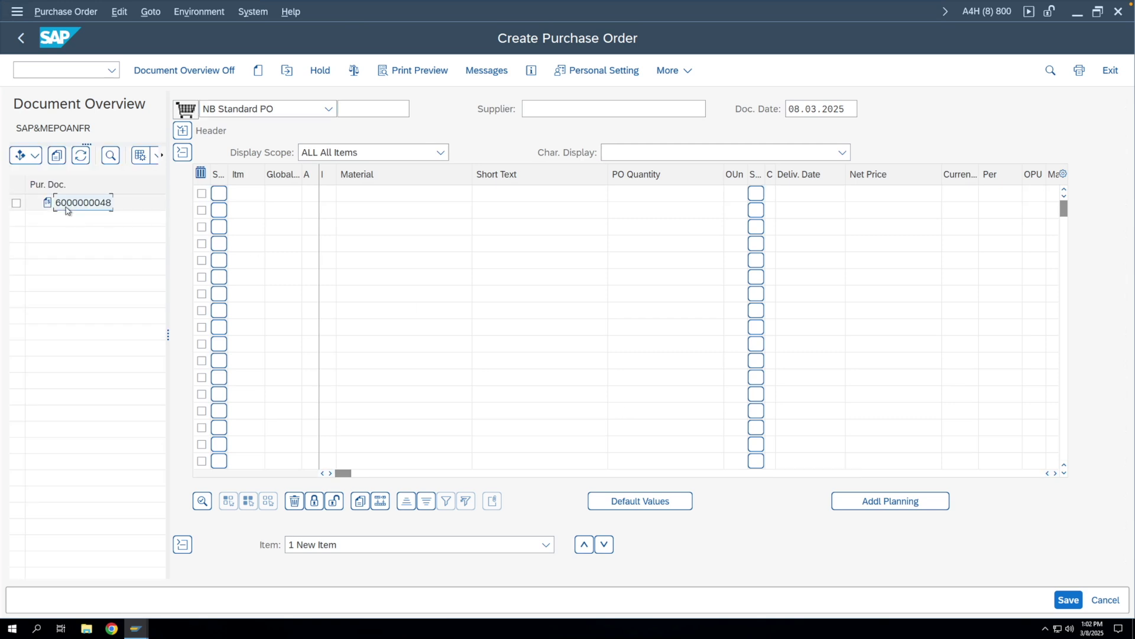
mouse_move(83, 206)
mouse_down()
mouse_move(119, 94)
mouse_move(193, 120)
mouse_up()
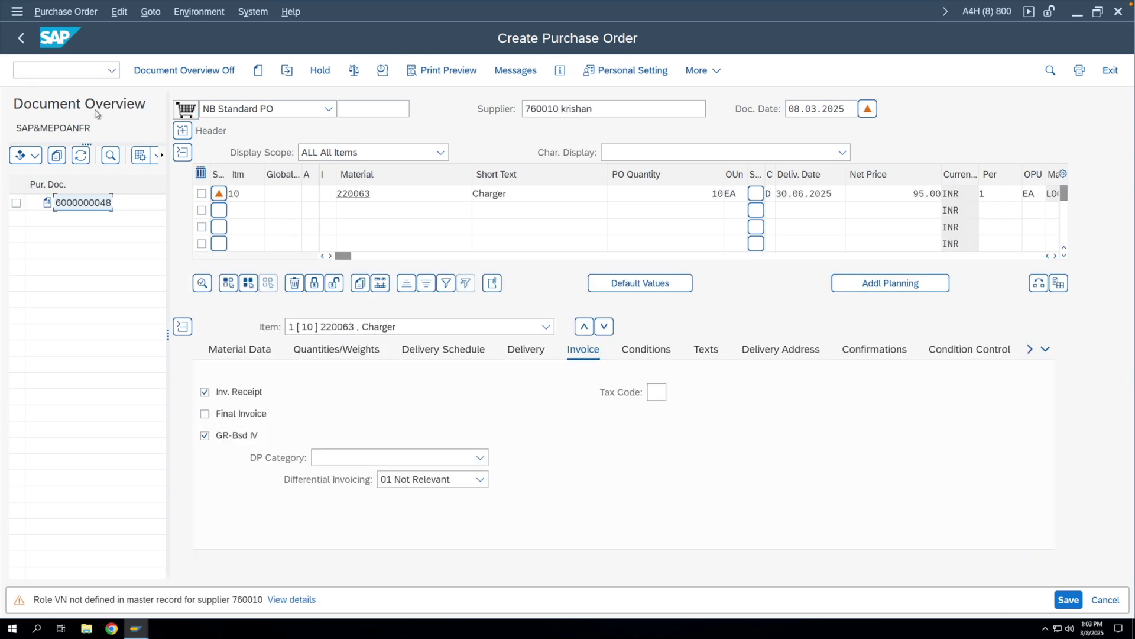
Discard the draft purchase order without saving and restart ME21N.
click(21, 38)
click(307, 328)
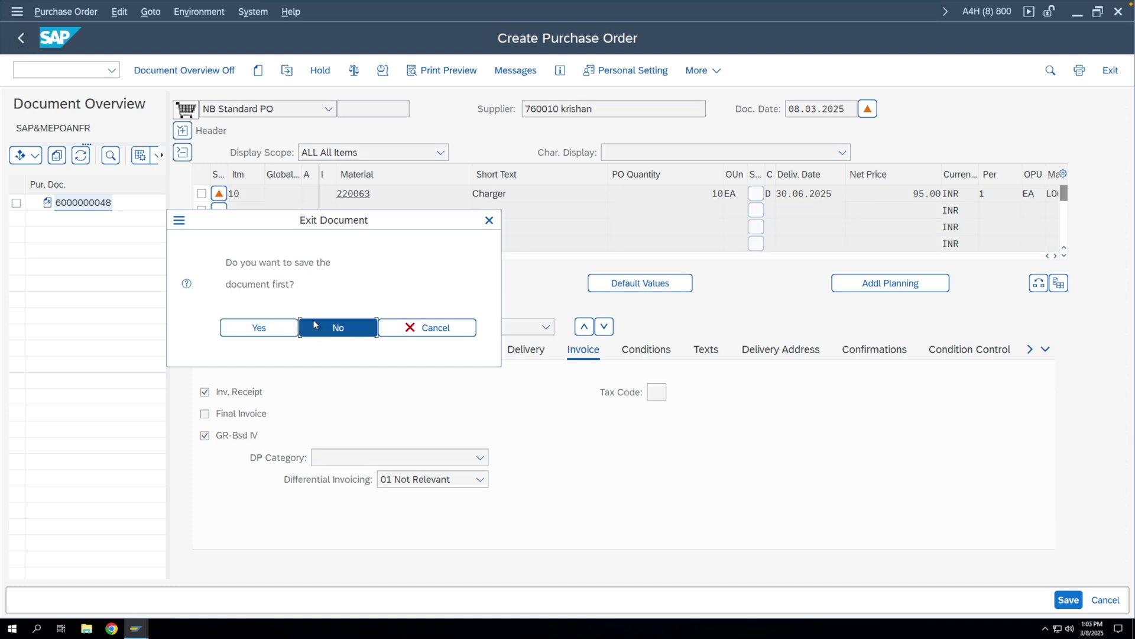
click(111, 70)
click(97, 87)
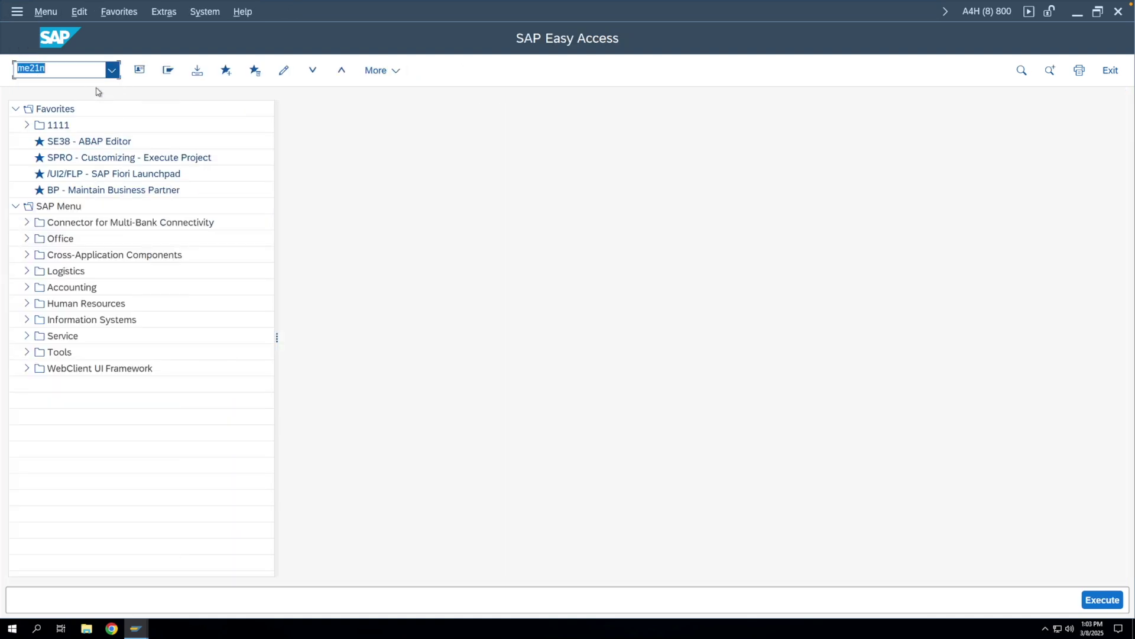
key(Return)
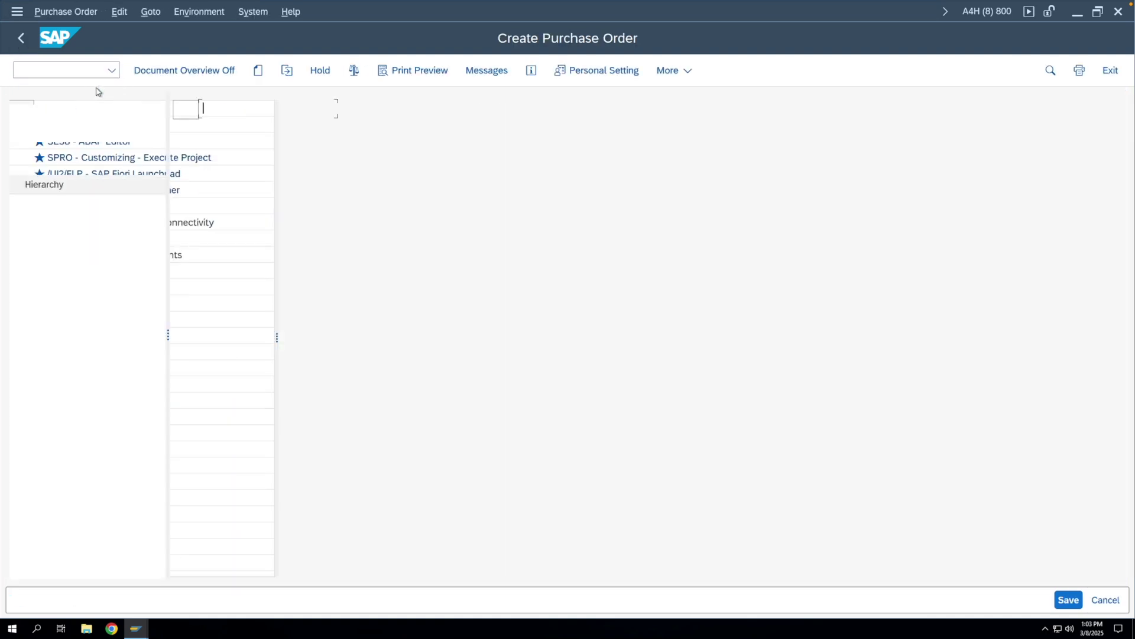
drag(343, 472, 655, 471)
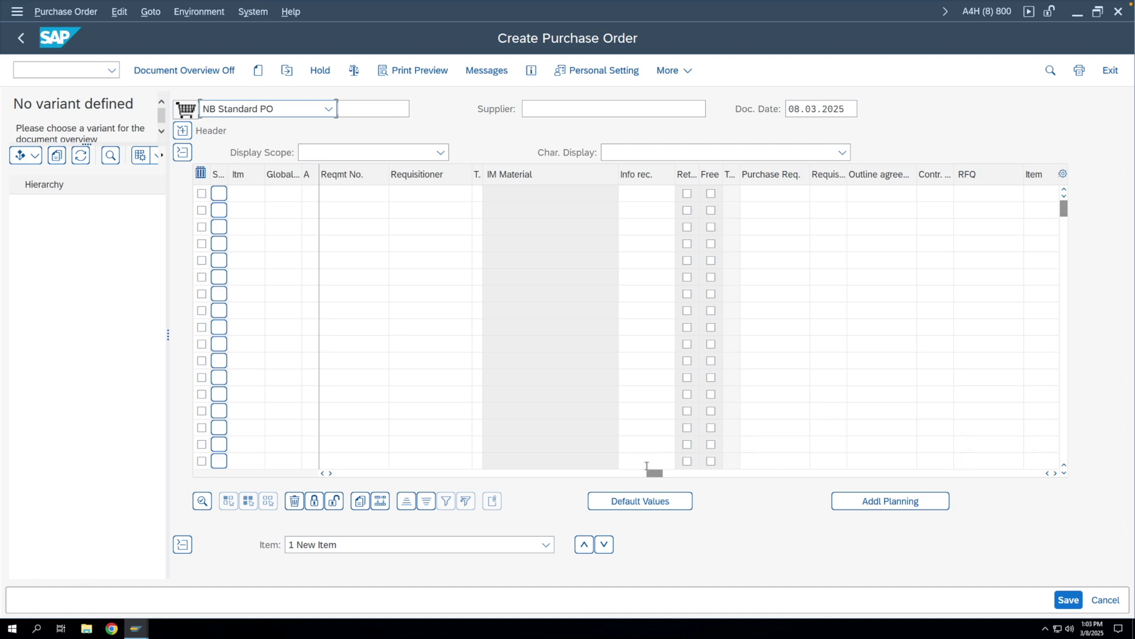
drag(653, 471, 693, 472)
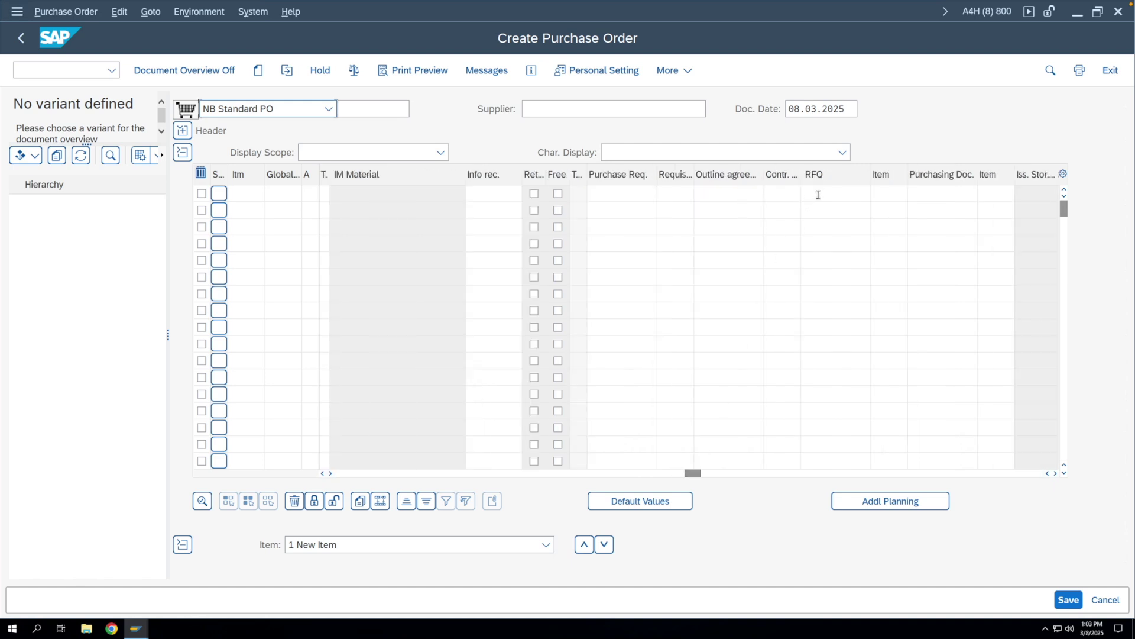
click(818, 194)
key(ctrl+v)
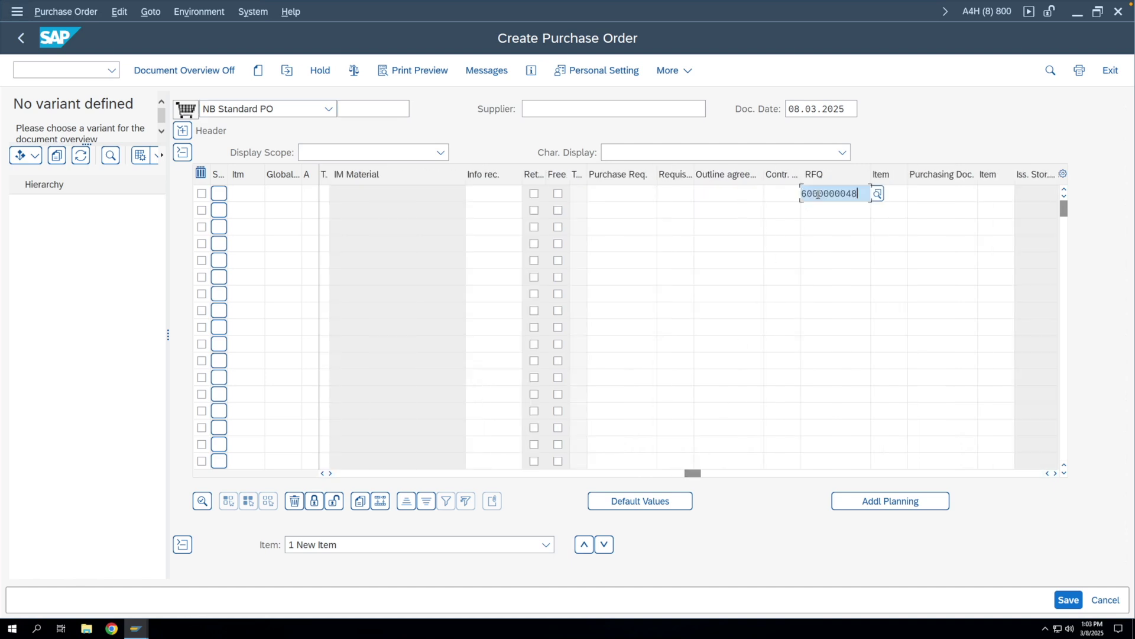
click(891, 194)
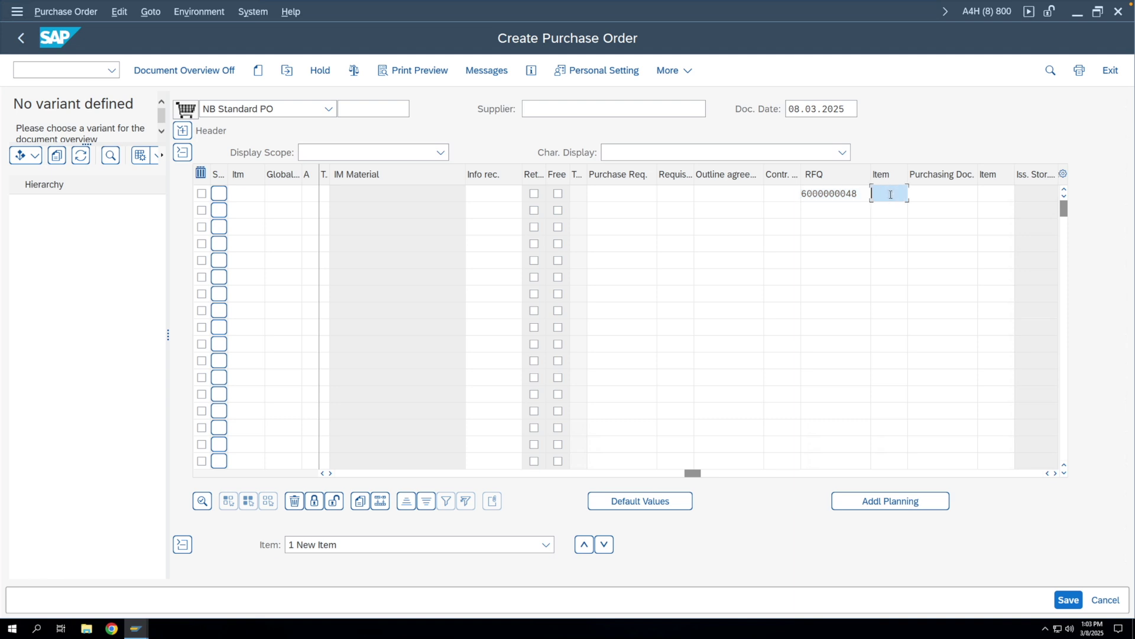
text(10)
key(Return)
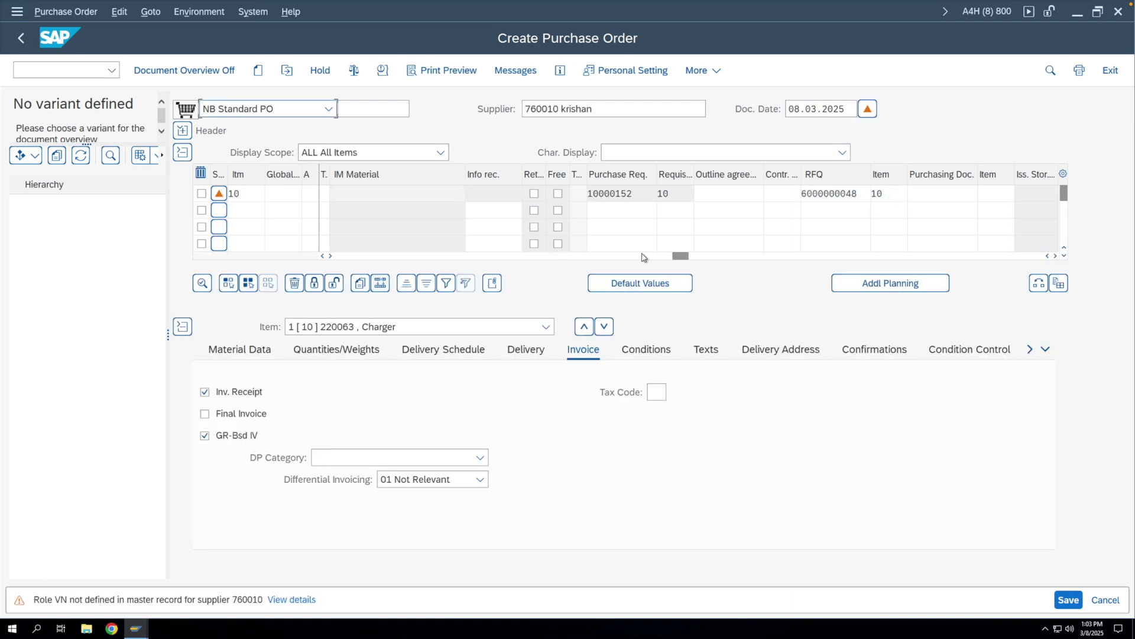
drag(677, 256, 334, 260)
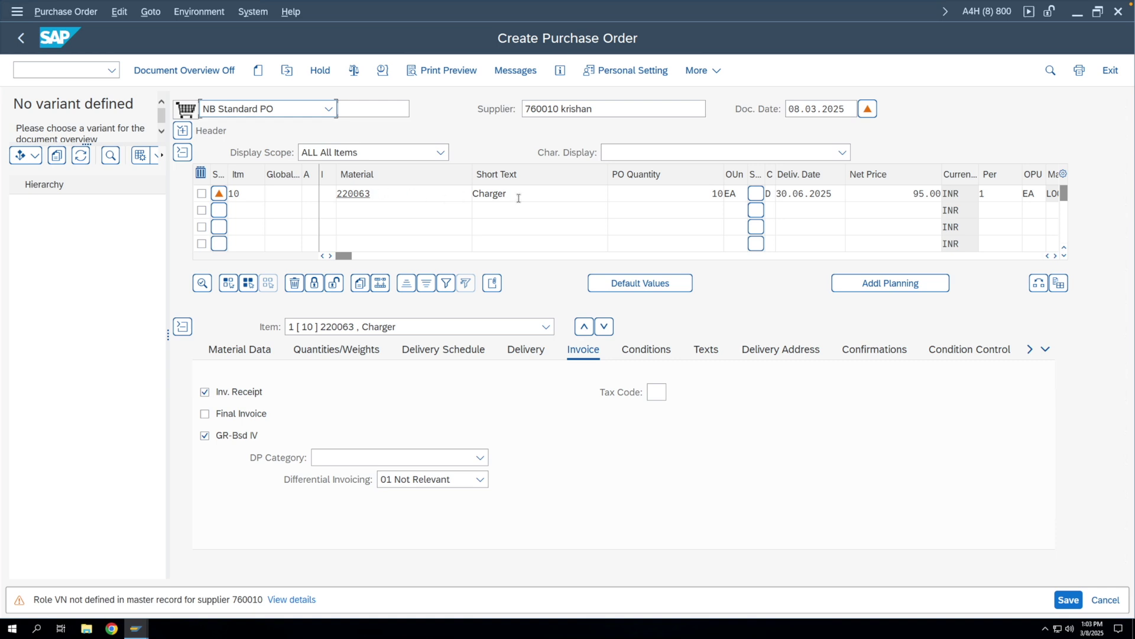
click(1068, 599)
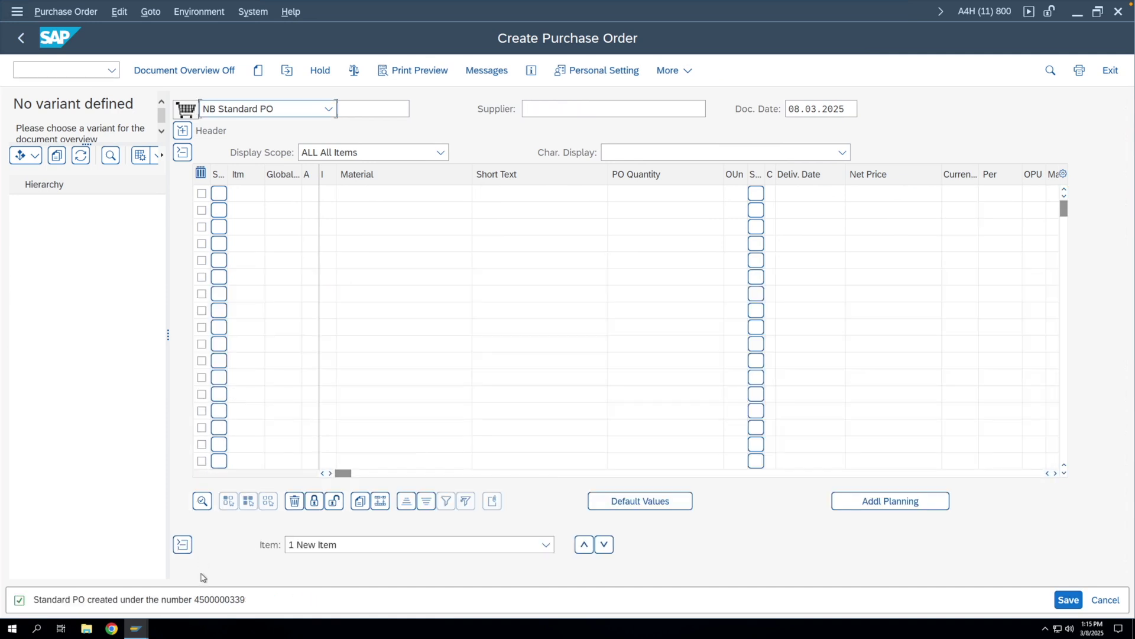
drag(197, 600, 248, 603)
key(ctrl+c)
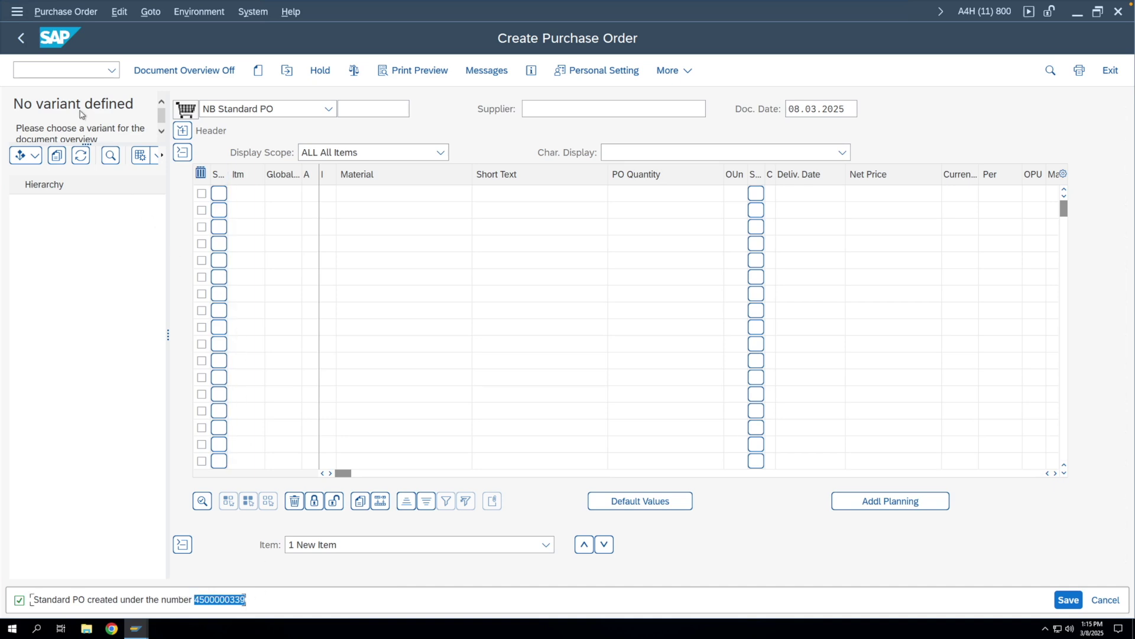
click(20, 47)
text(migo)
key(Return)
click(98, 110)
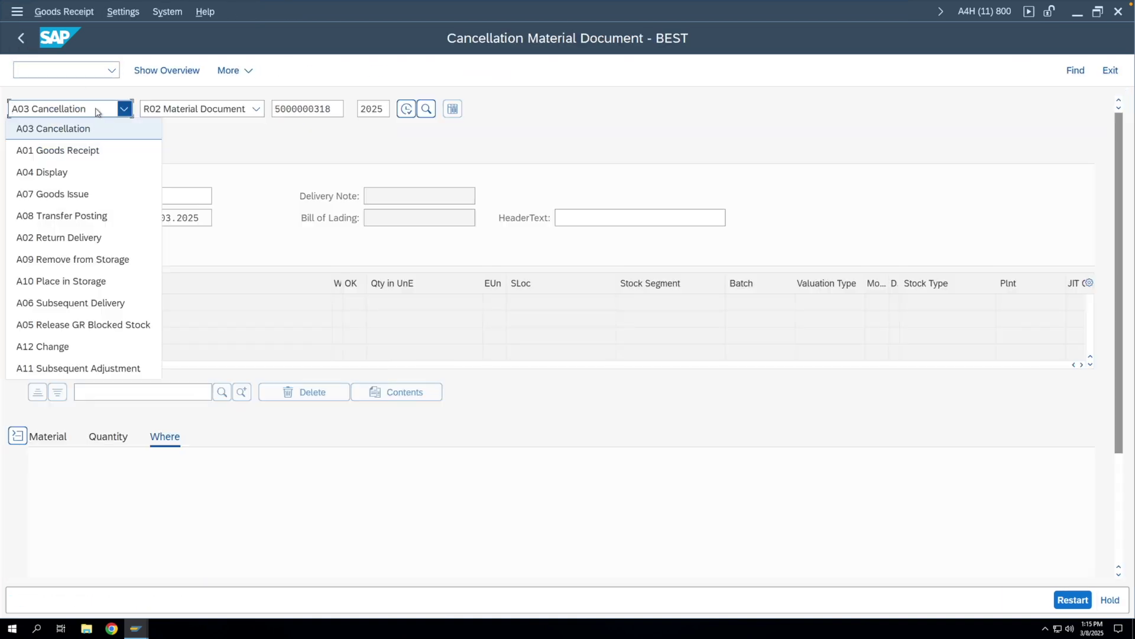
click(97, 150)
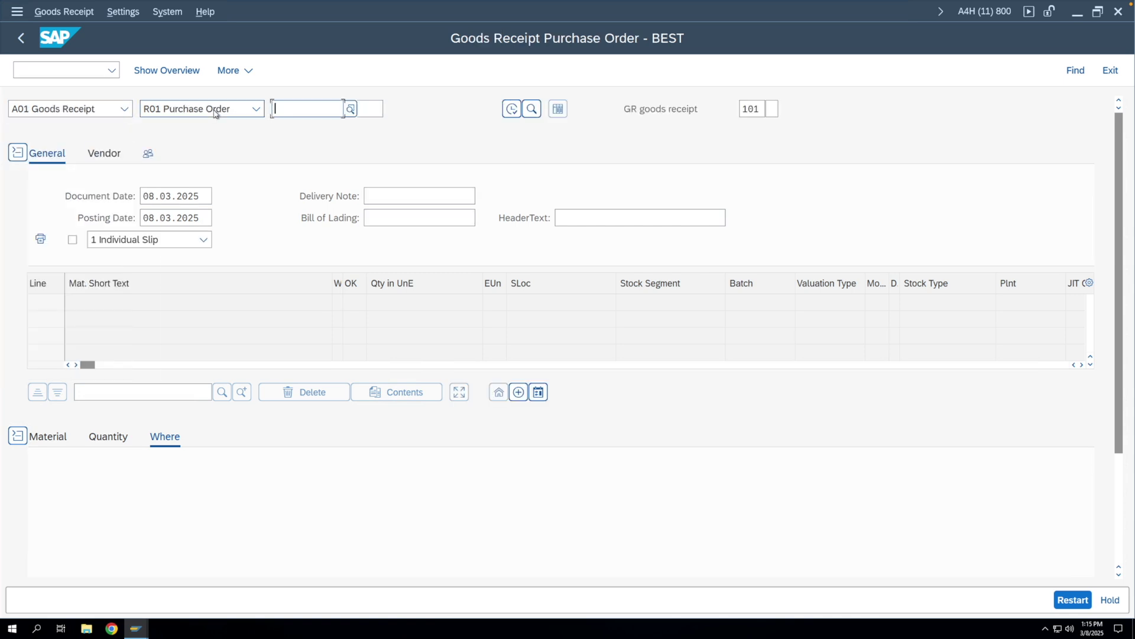
key(ctrl+v)
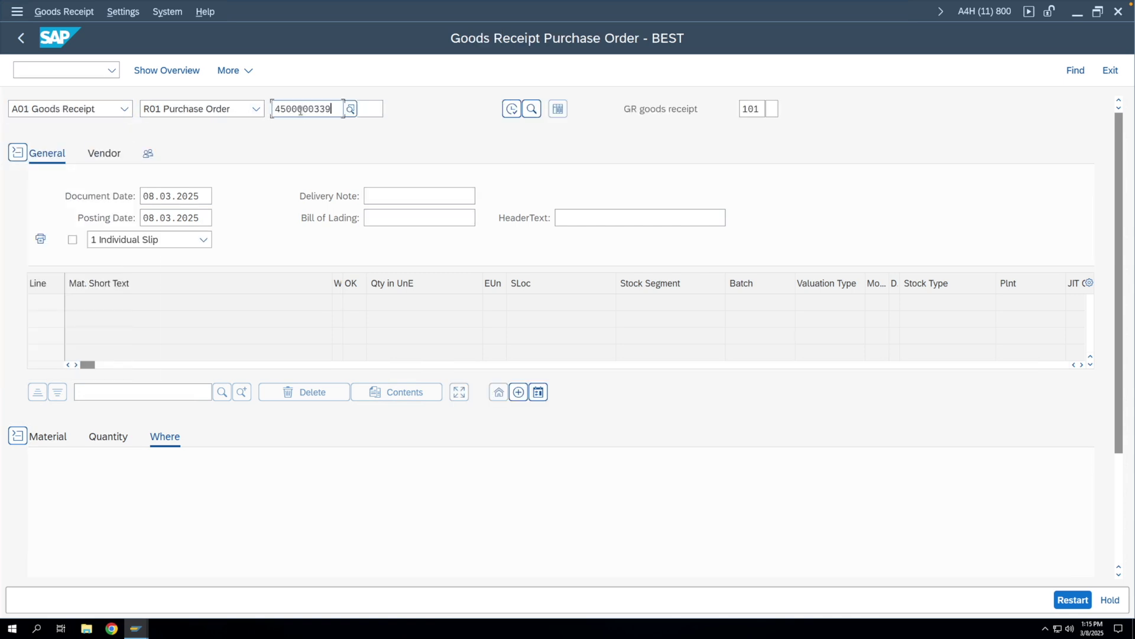
key(Return)
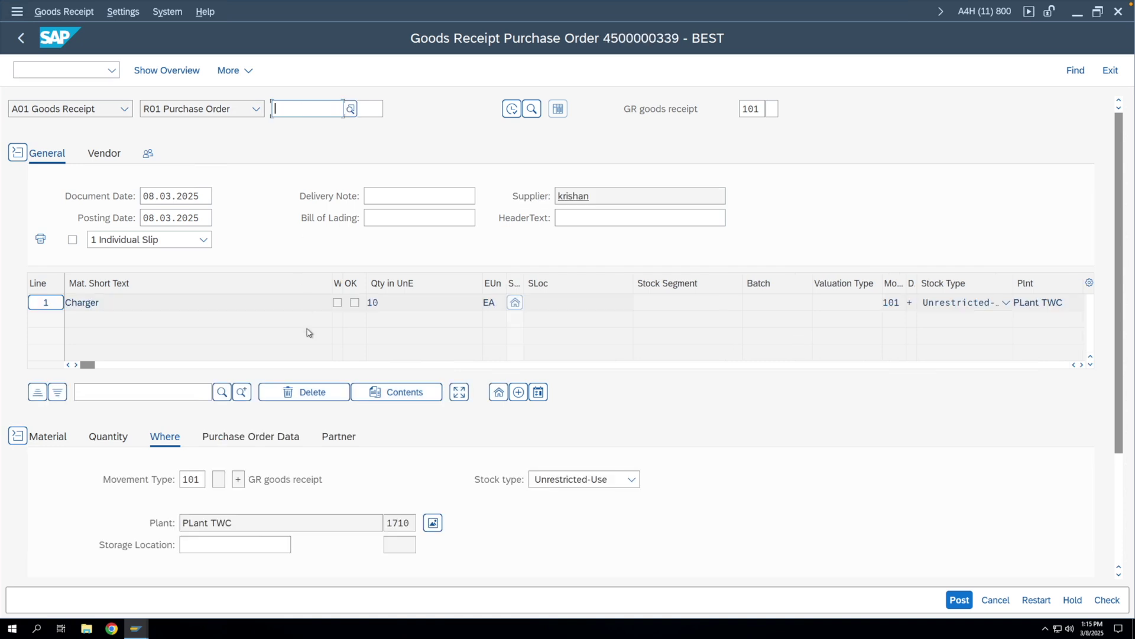
double_click(369, 302)
click(117, 438)
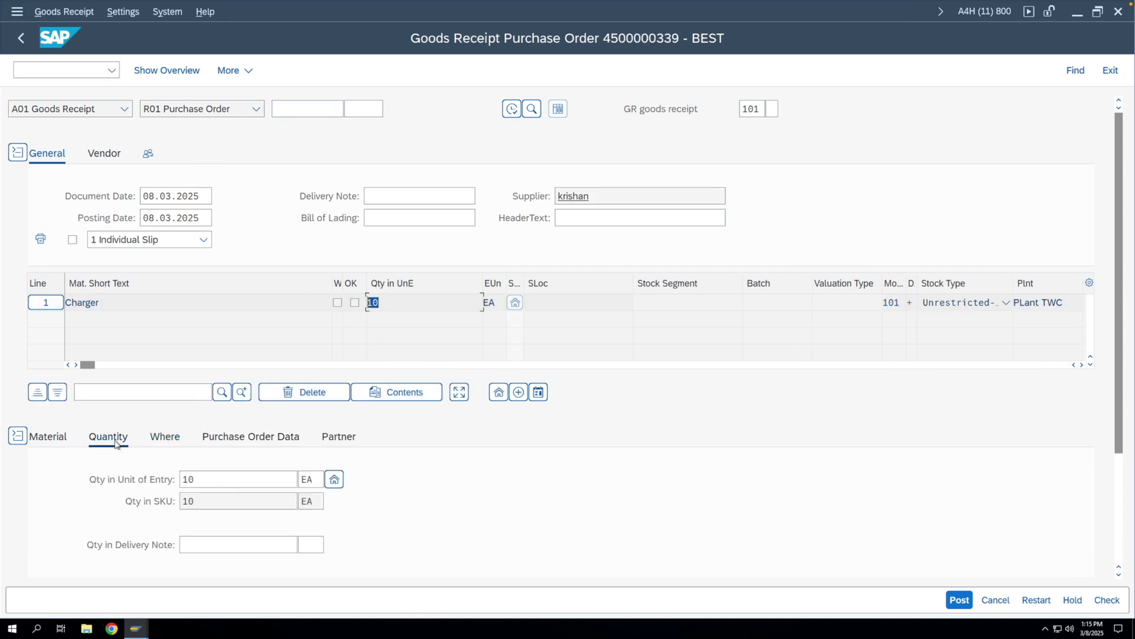
drag(205, 478, 180, 479)
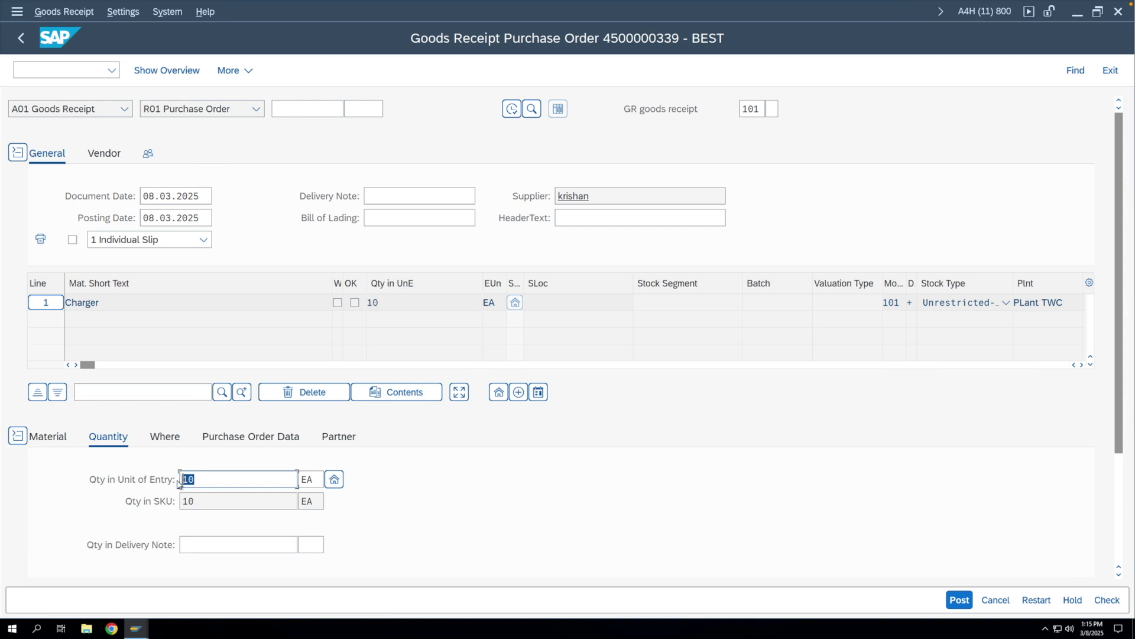
Set the receiving storage location to 1004 Raw Materials.
click(170, 443)
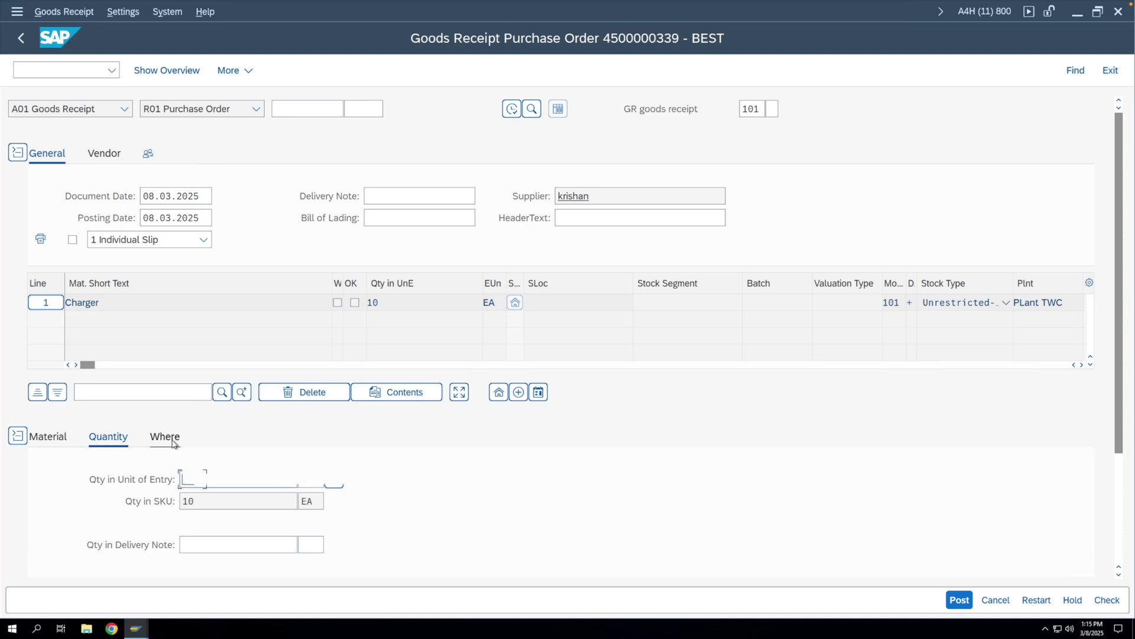
click(213, 541)
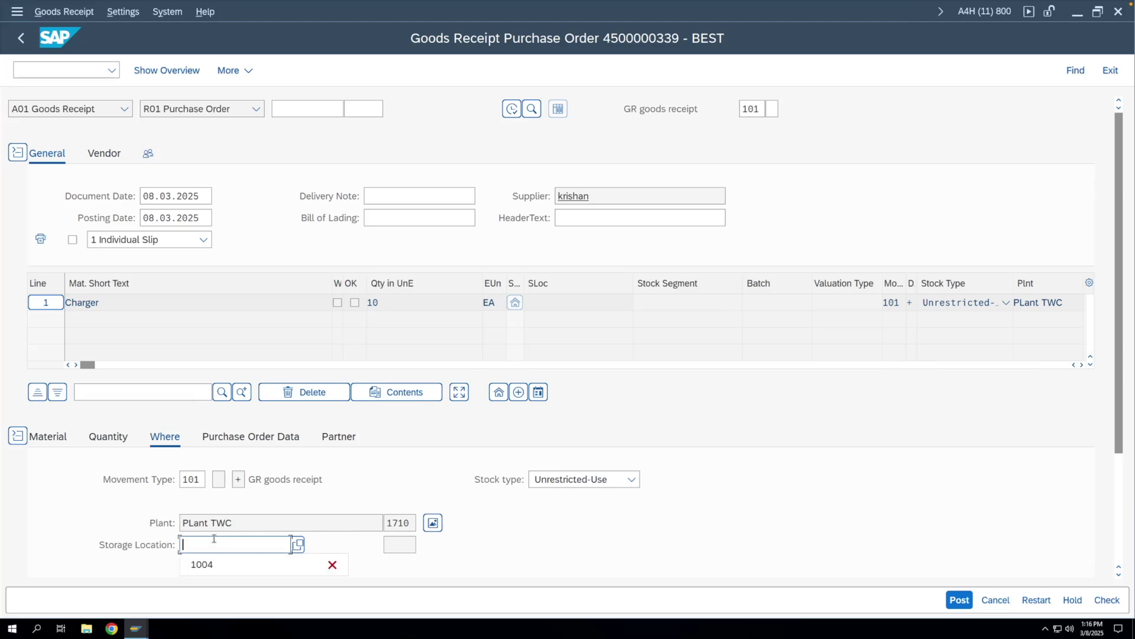
click(215, 563)
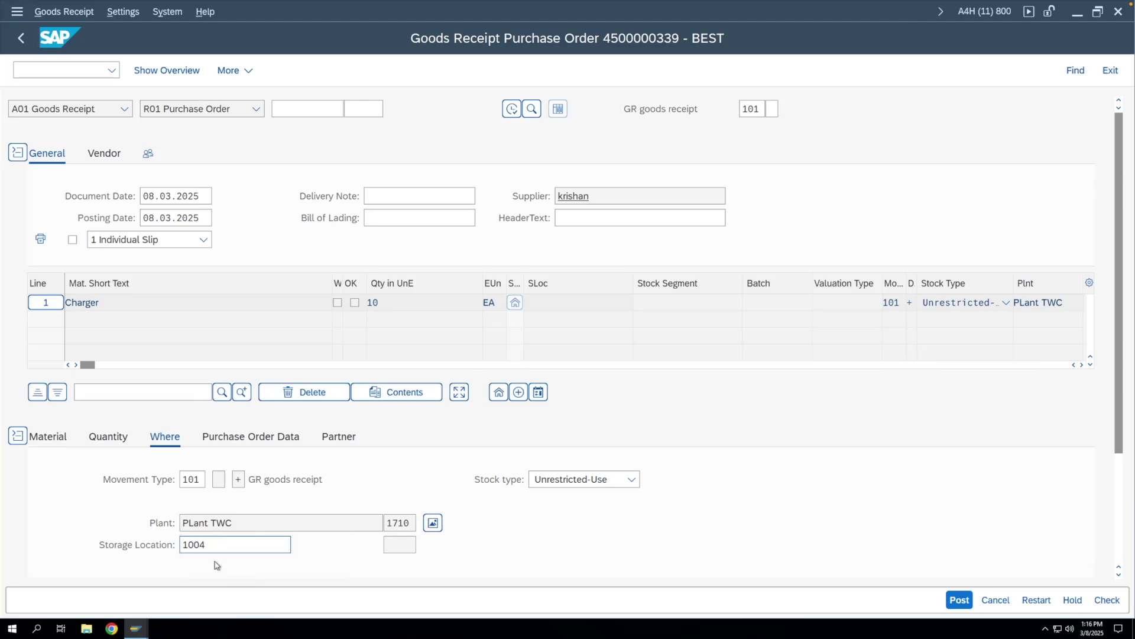
key(Return)
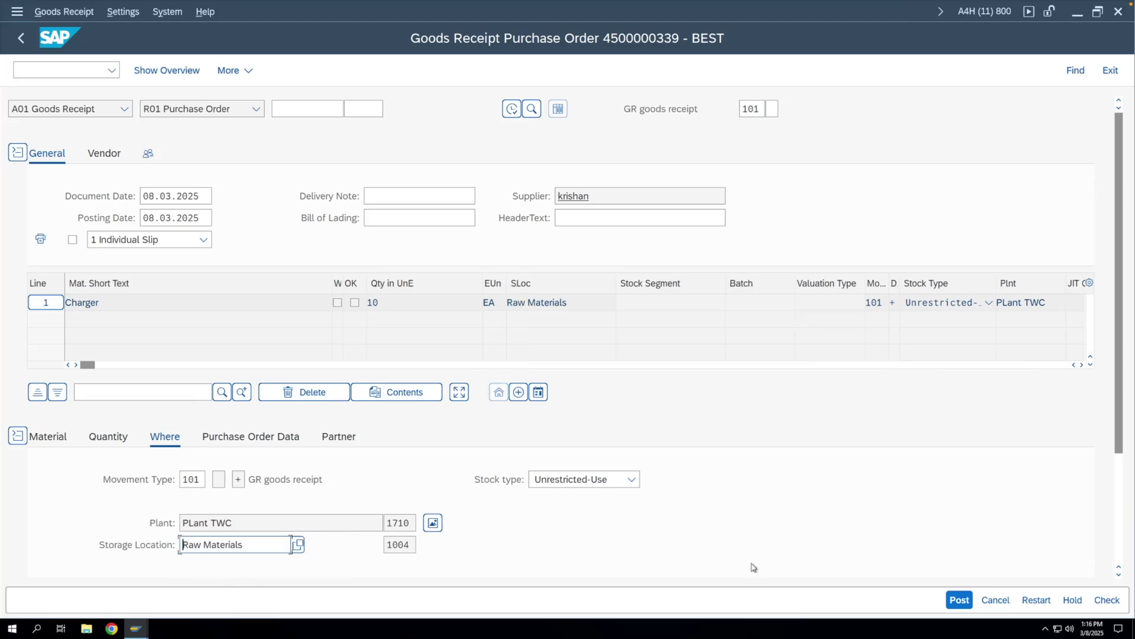
click(955, 600)
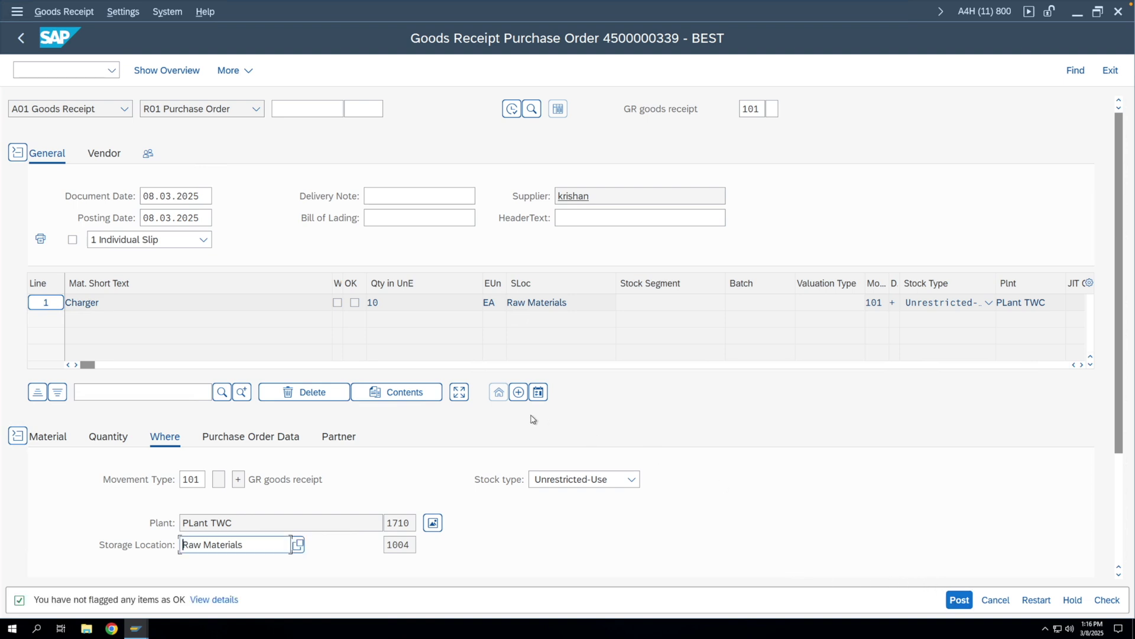
scroll(177, 540, down, 3)
click(102, 547)
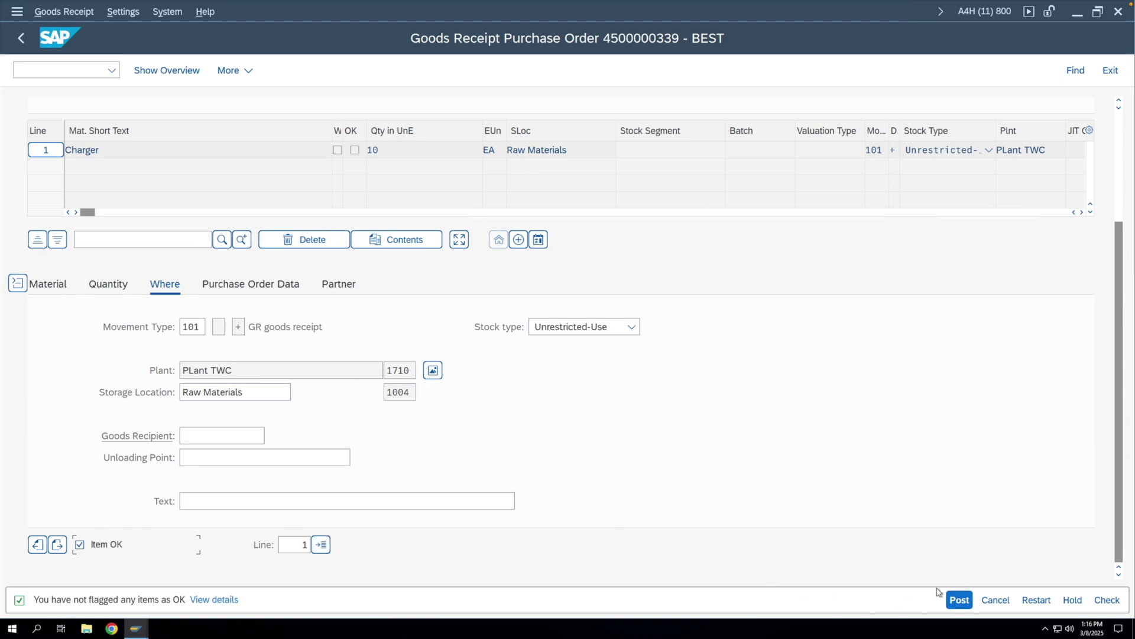
click(961, 600)
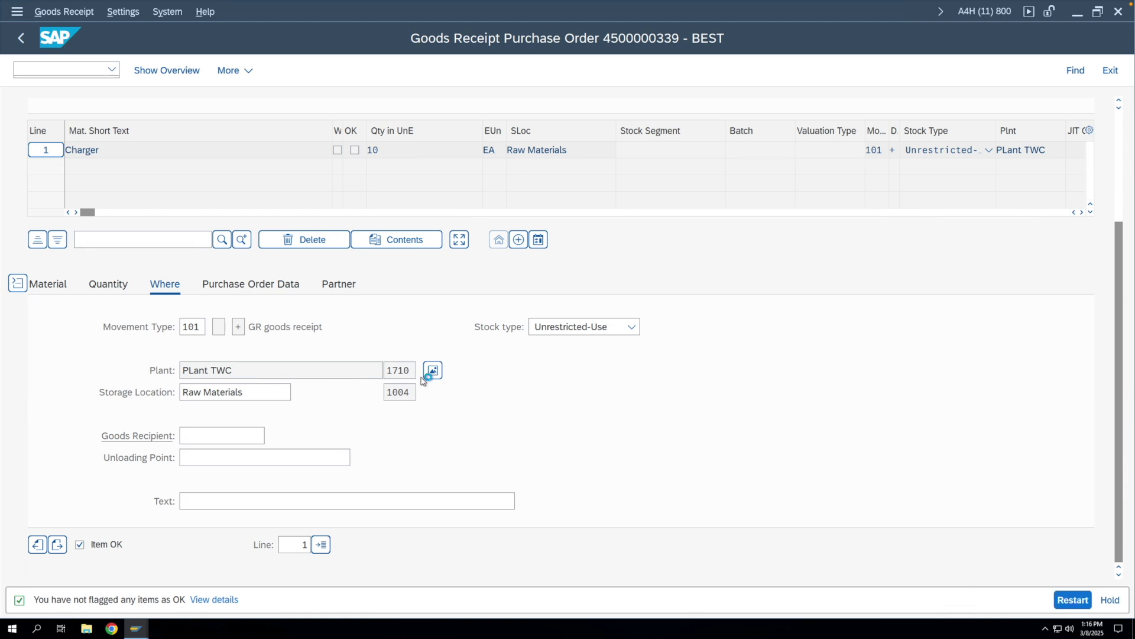
scroll(261, 268, up, 1)
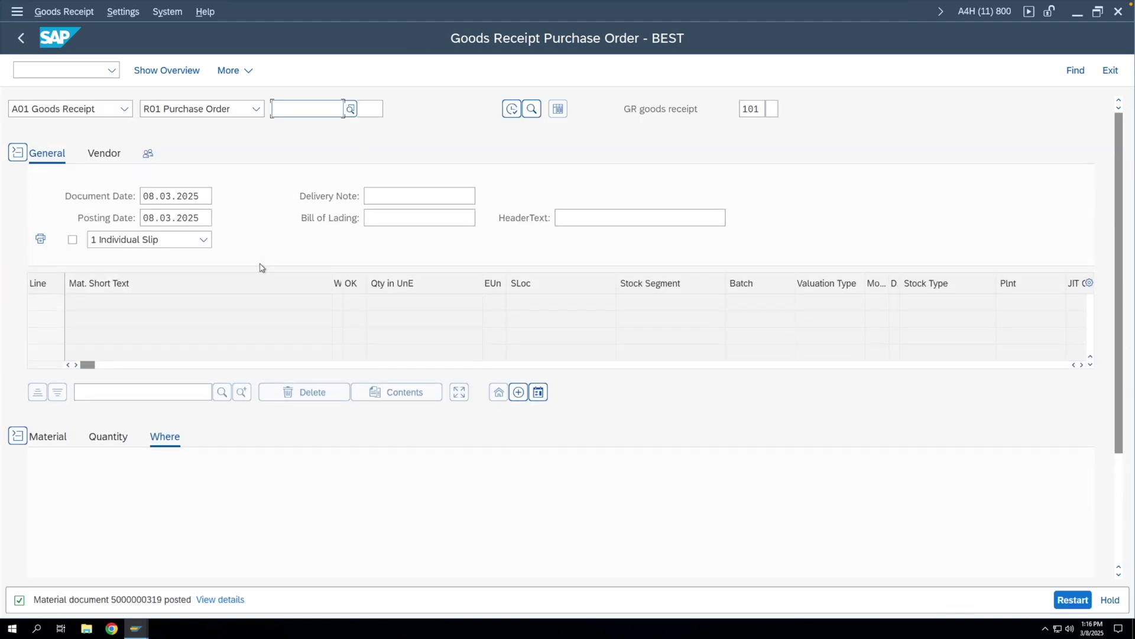
click(122, 109)
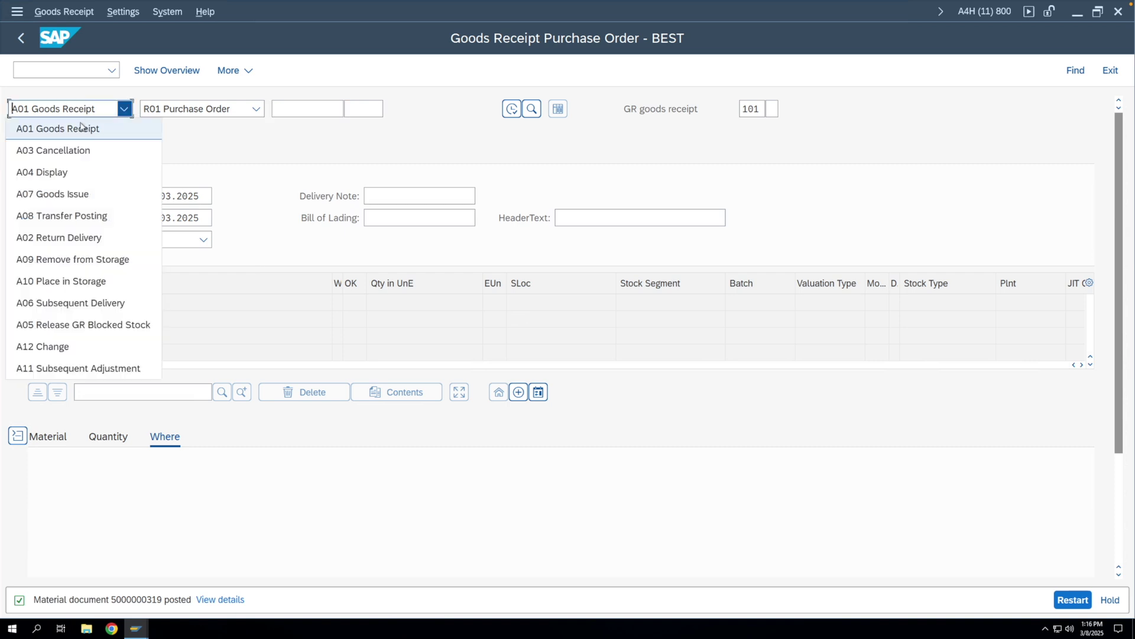
click(63, 170)
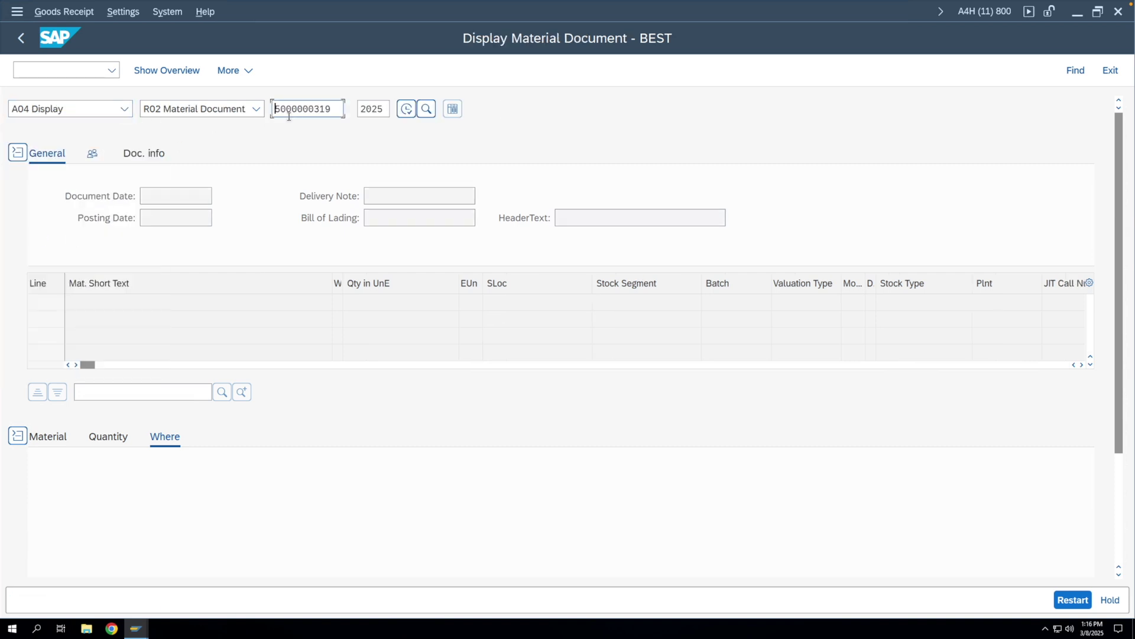
key(Return)
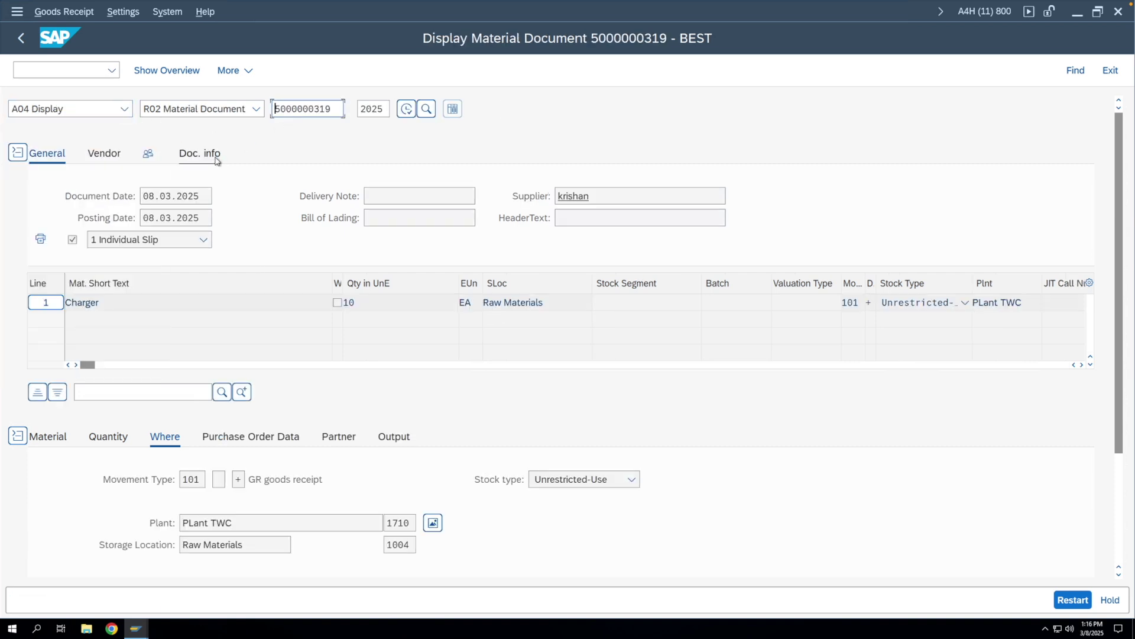
click(216, 159)
click(587, 196)
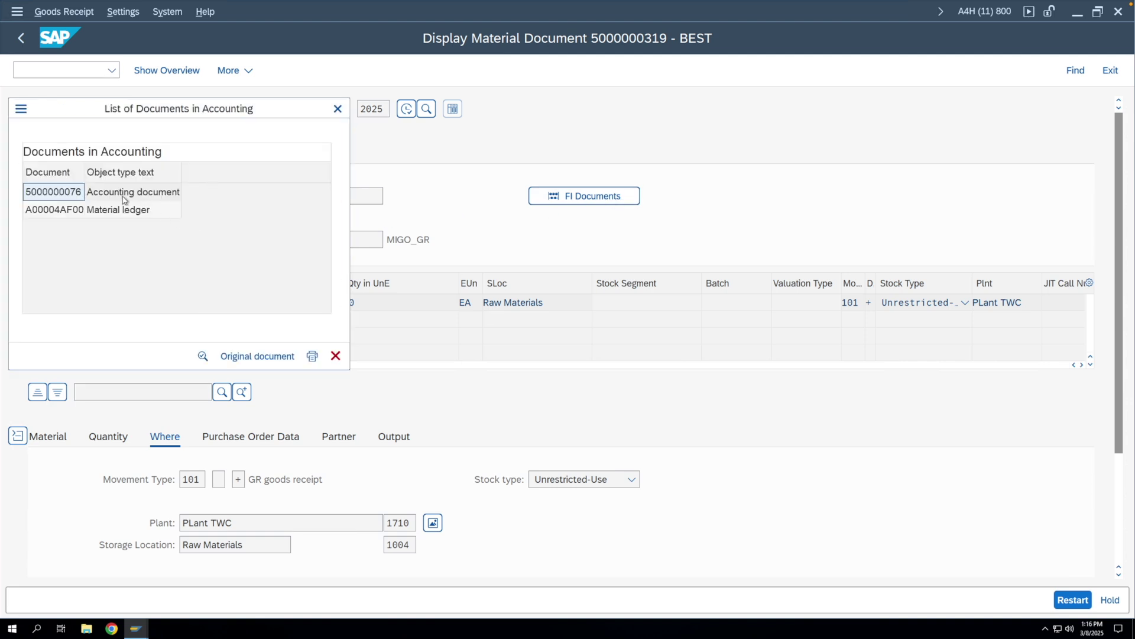
double_click(114, 193)
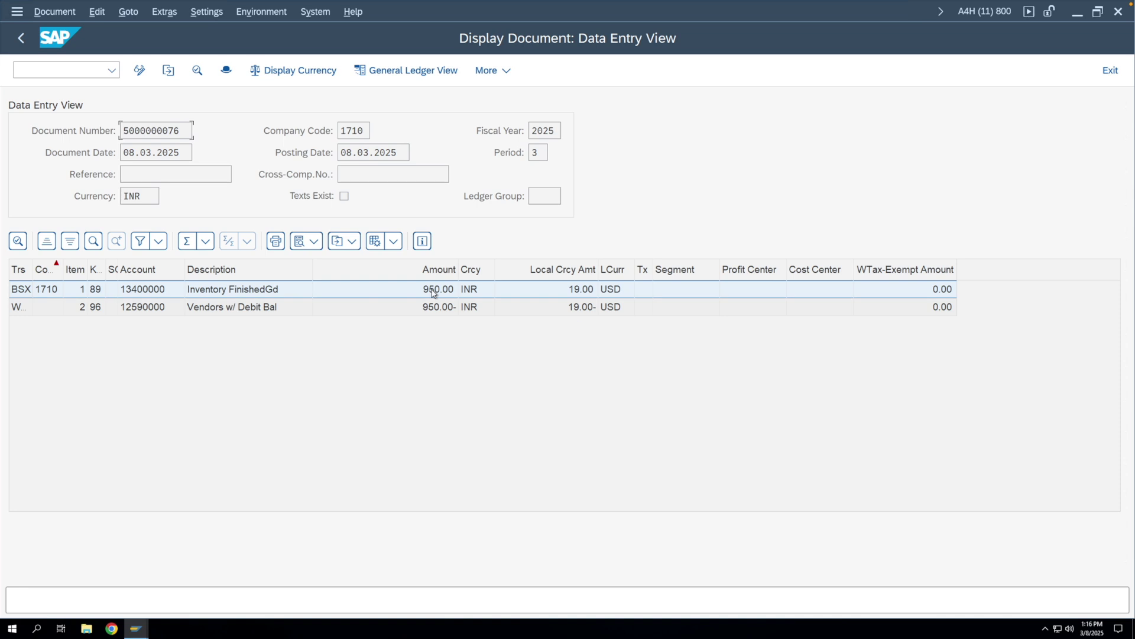
Inspect the Vendors w/ Debit Bal and Inventory FinishedGd line items for 950.00 INR.
click(435, 309)
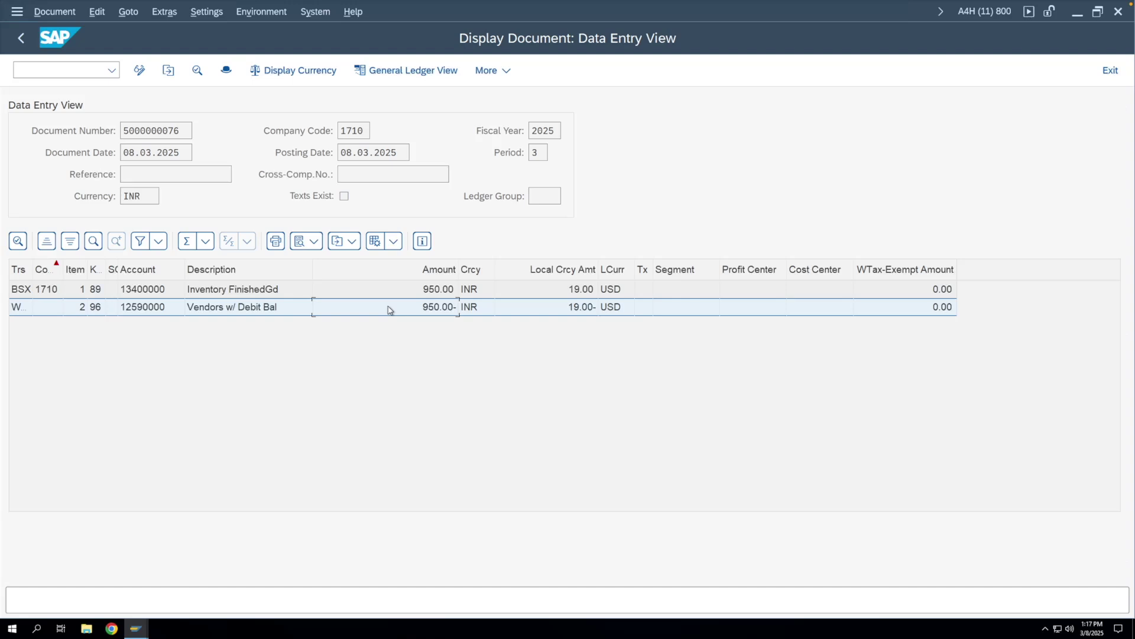
click(408, 293)
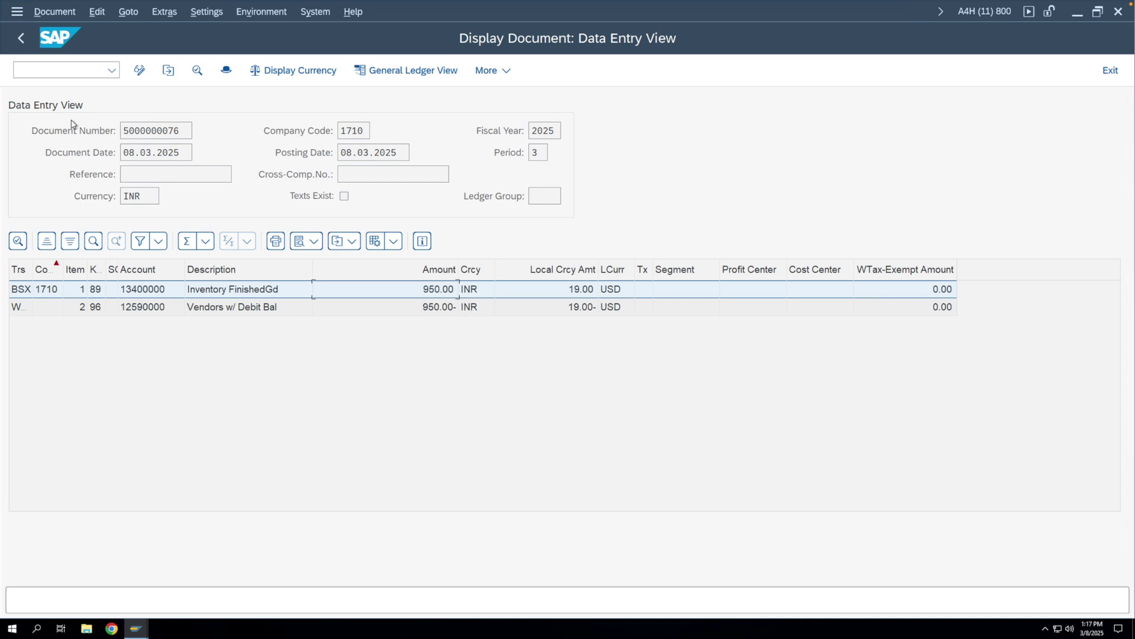
click(16, 12)
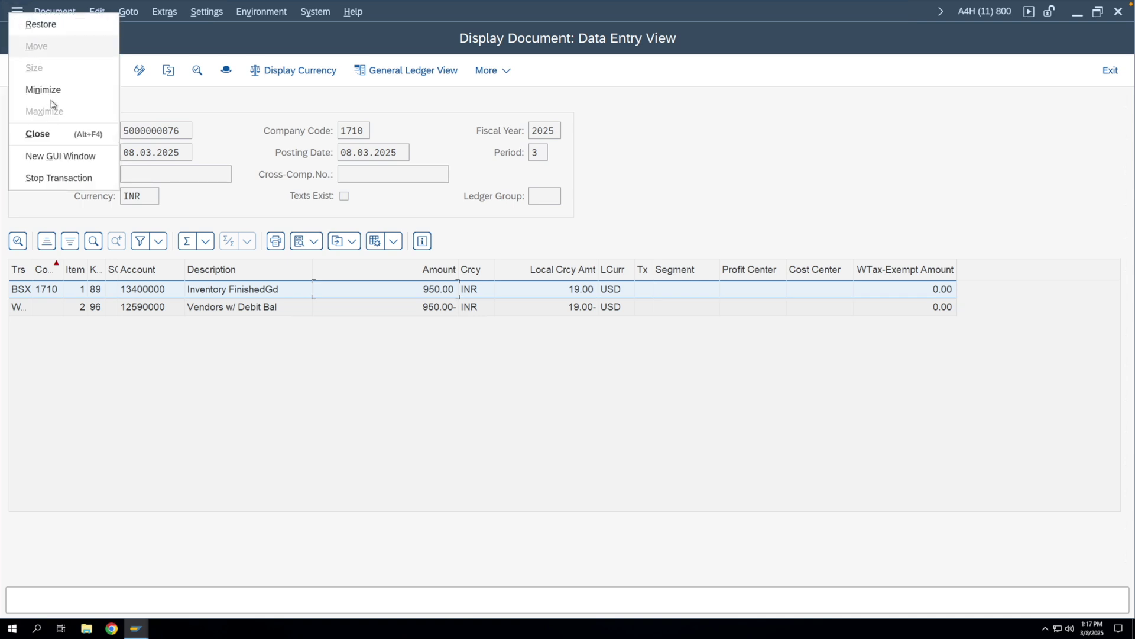
In a new session, check MMBE stock for material 220063 at plant 1710: 10 EA in 1004.
click(59, 155)
text(mmbe)
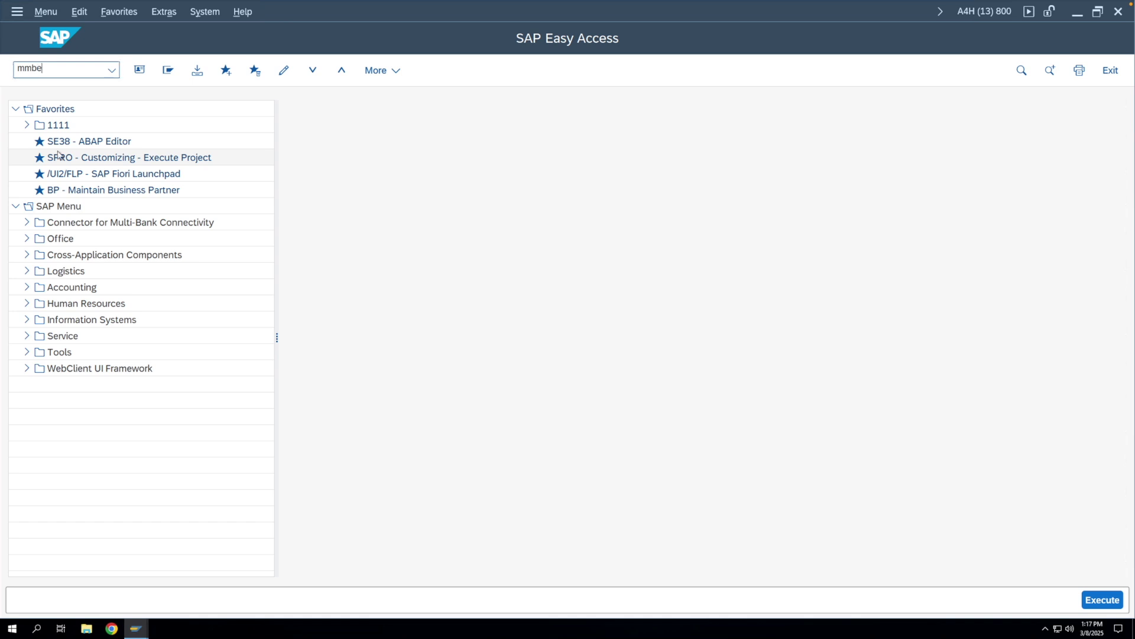
key(Return)
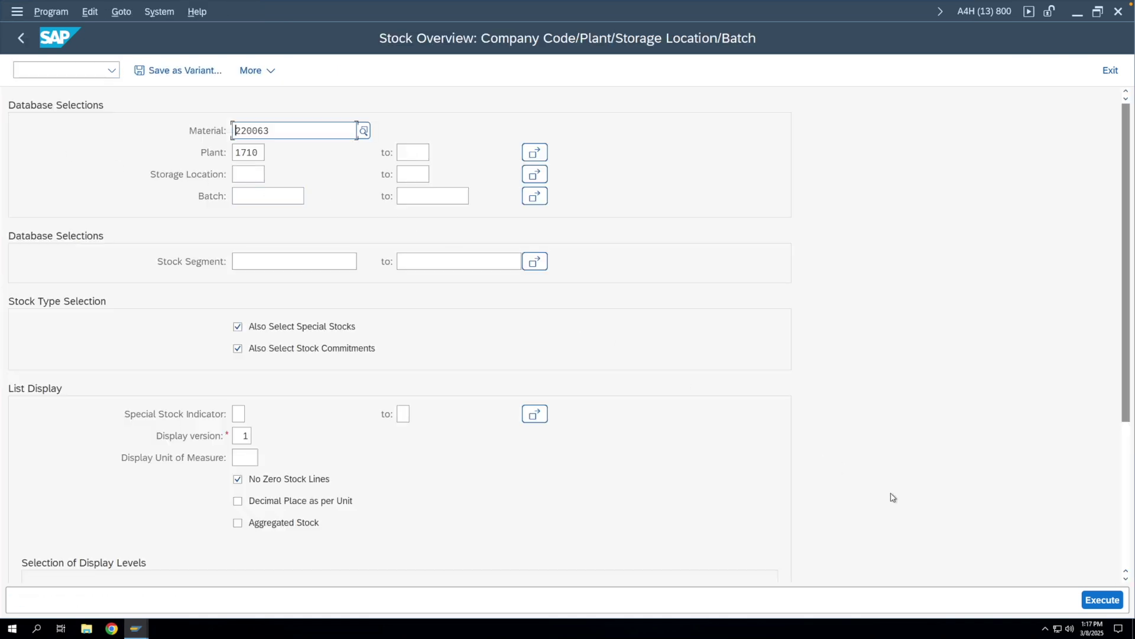
click(1084, 600)
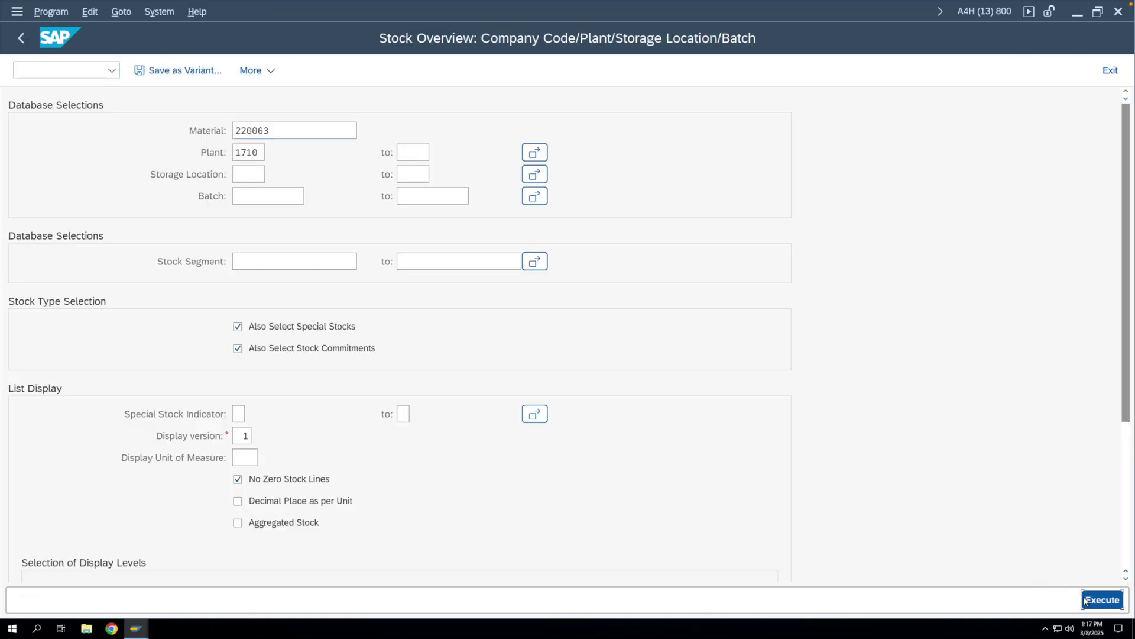
click(371, 390)
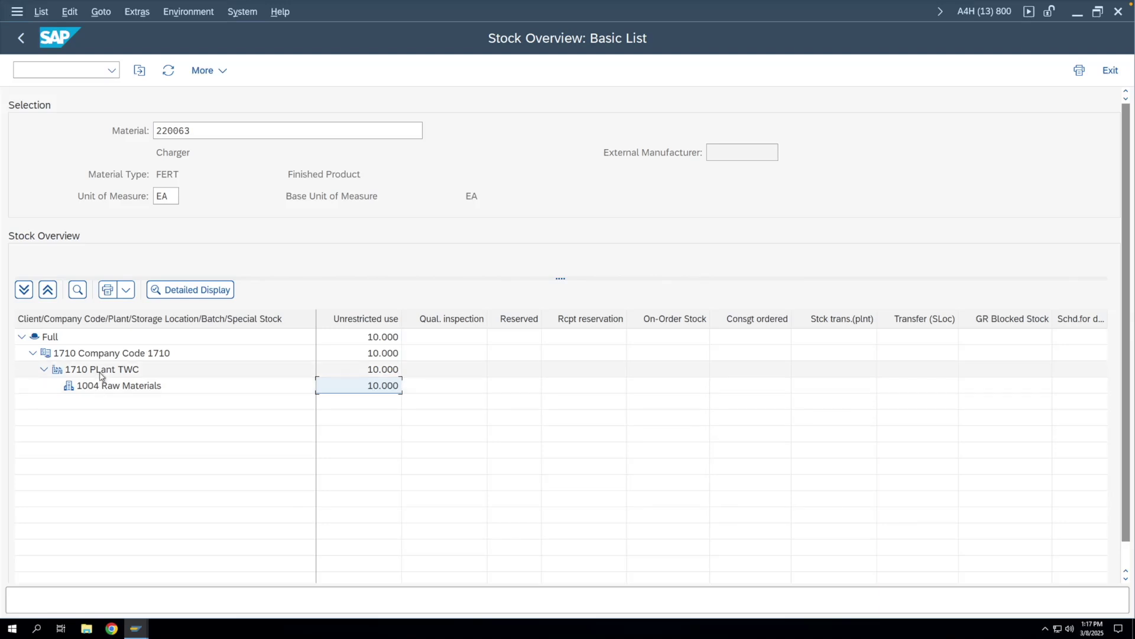
key(Return)
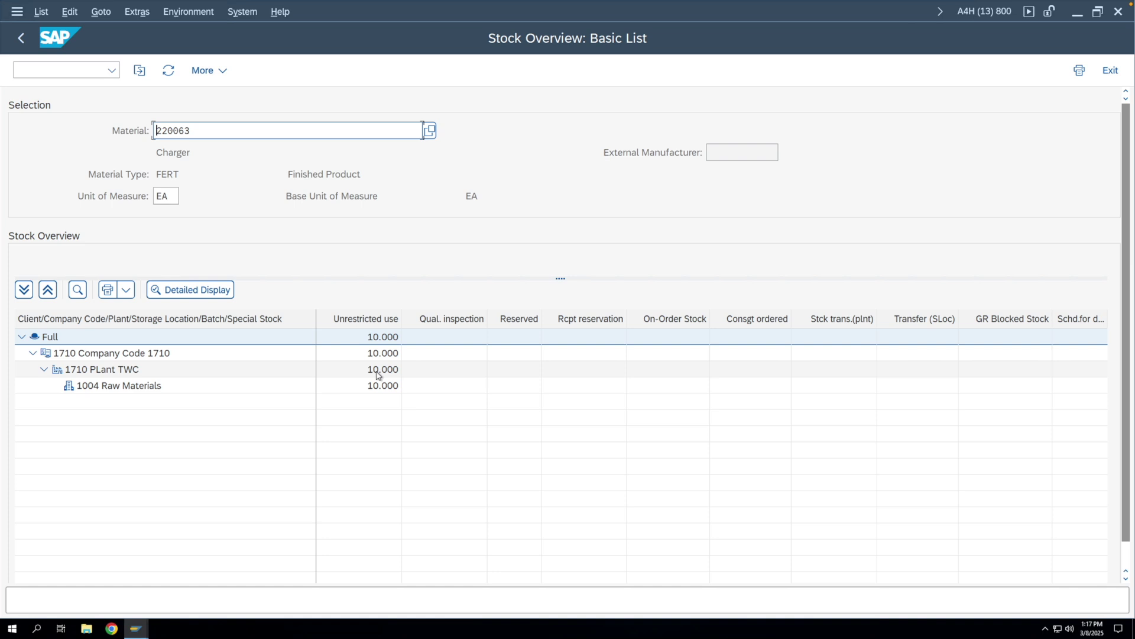
Return to SAP Easy Access and enter MB52 in the command field.
click(27, 42)
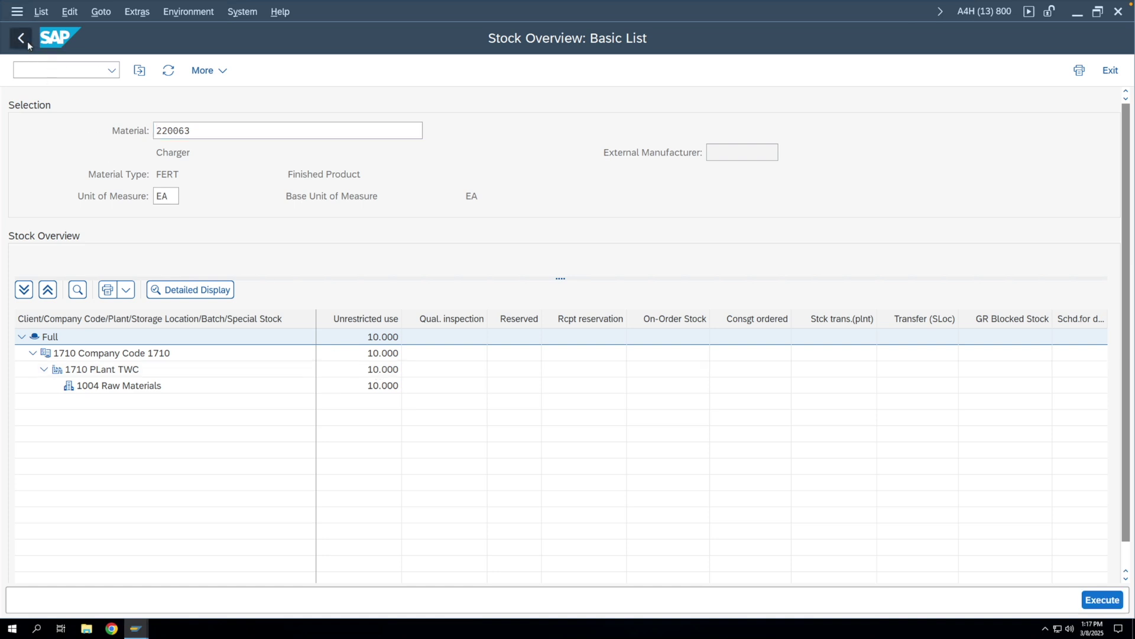
click(27, 41)
text(mb52)
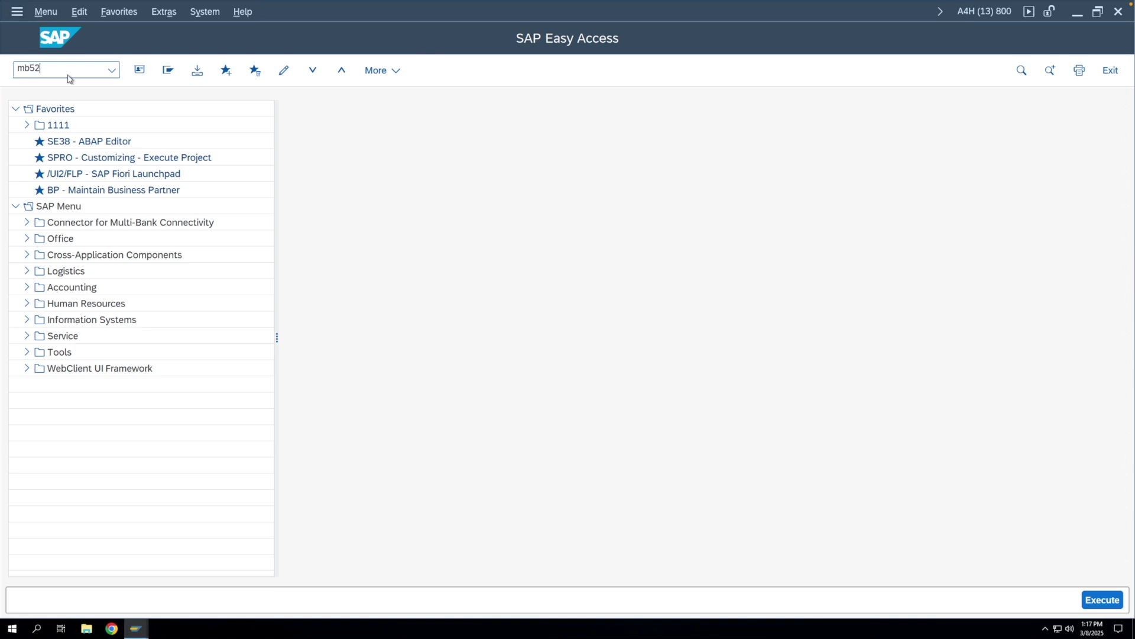
key(Return)
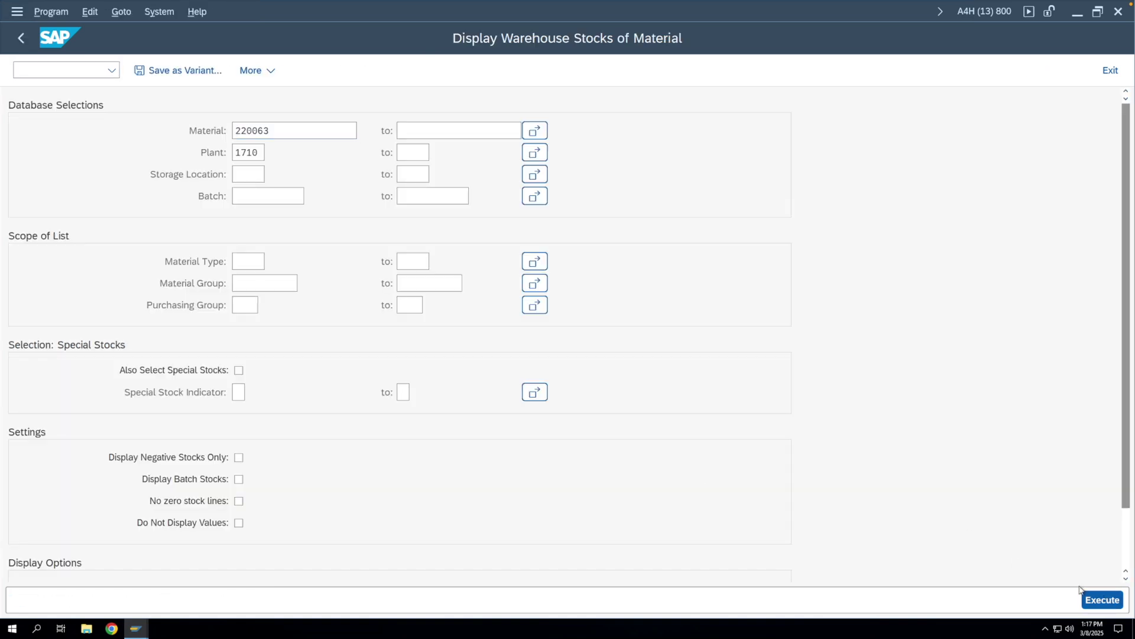
click(1104, 600)
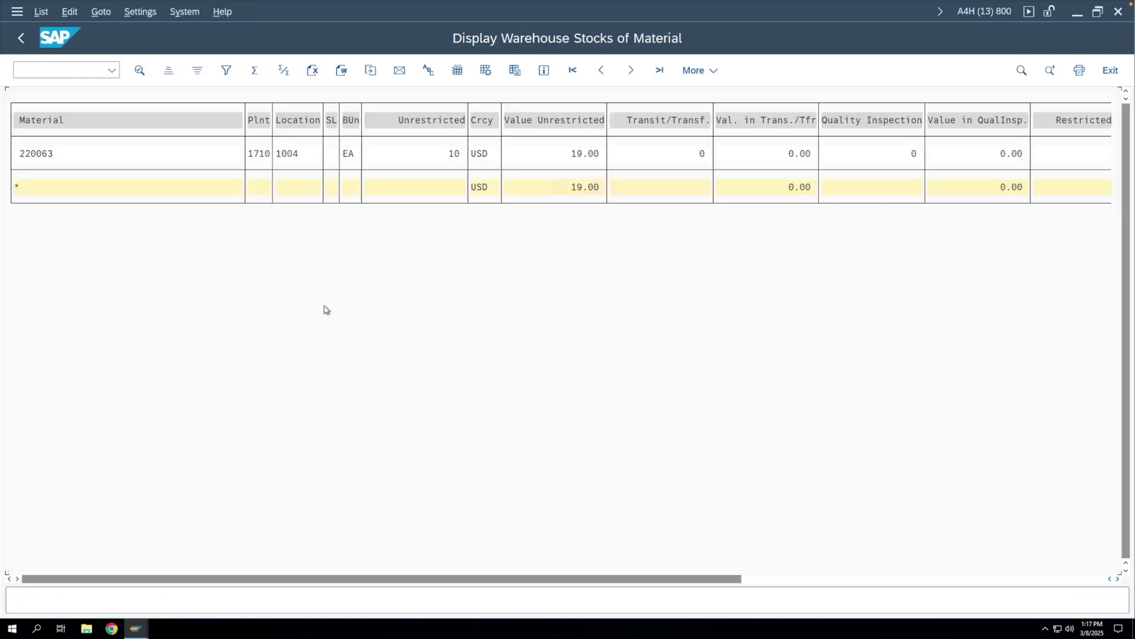
click(586, 158)
click(479, 156)
click(586, 157)
click(21, 44)
click(21, 43)
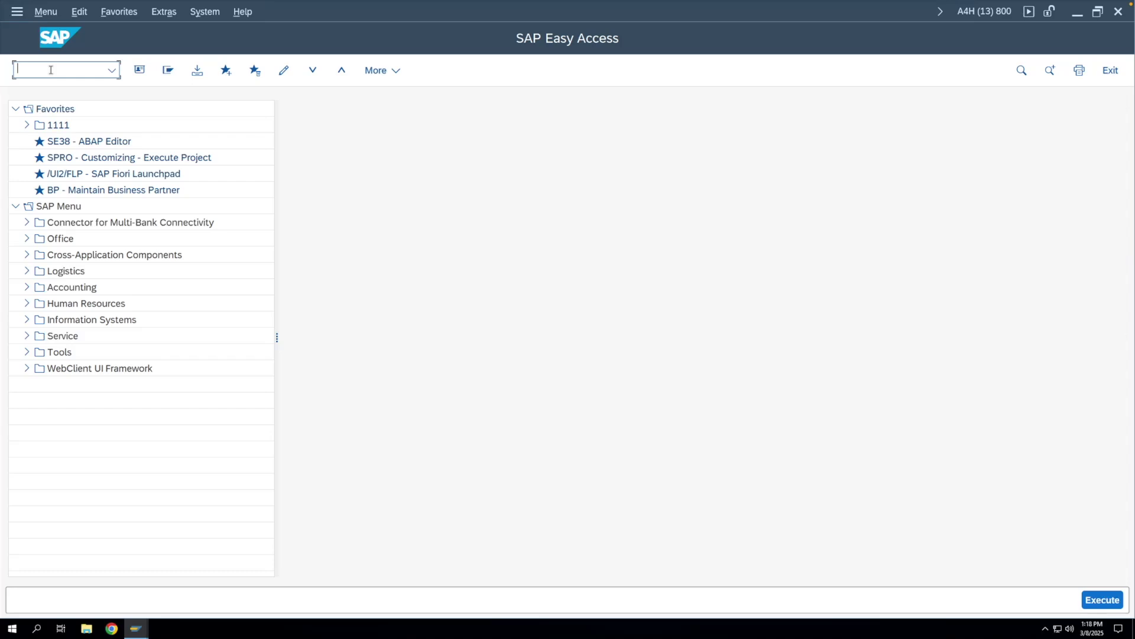
Start MIRO with invoice date 07.03.2025, reference TEST, and the header tax code cleared.
text(miro)
key(Return)
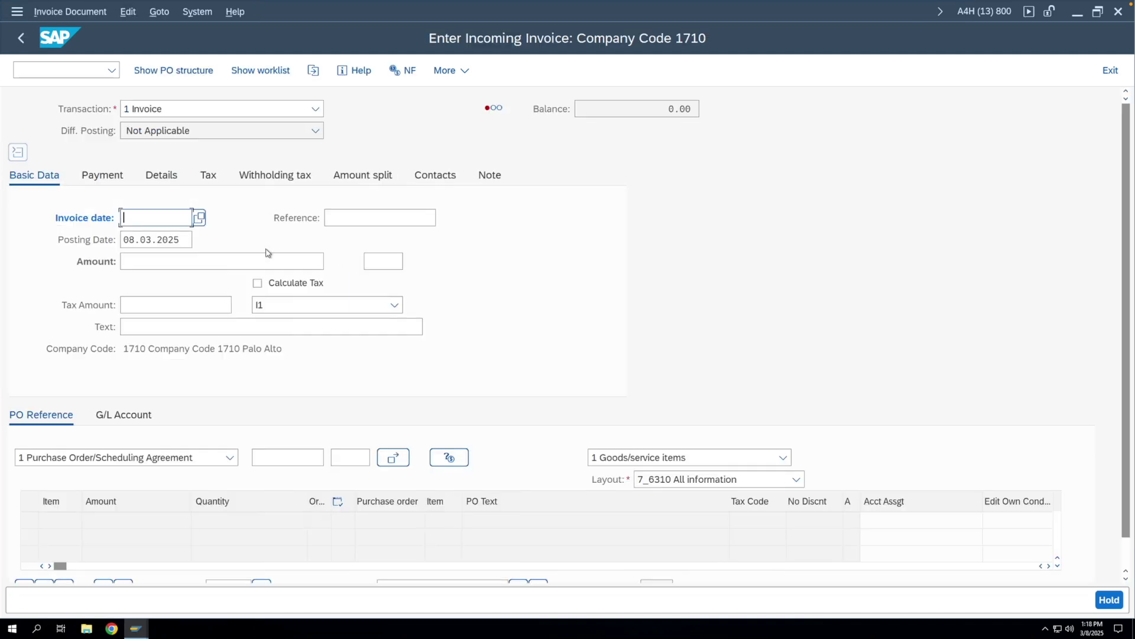
text(0)
click(170, 234)
click(352, 221)
click(351, 236)
click(336, 303)
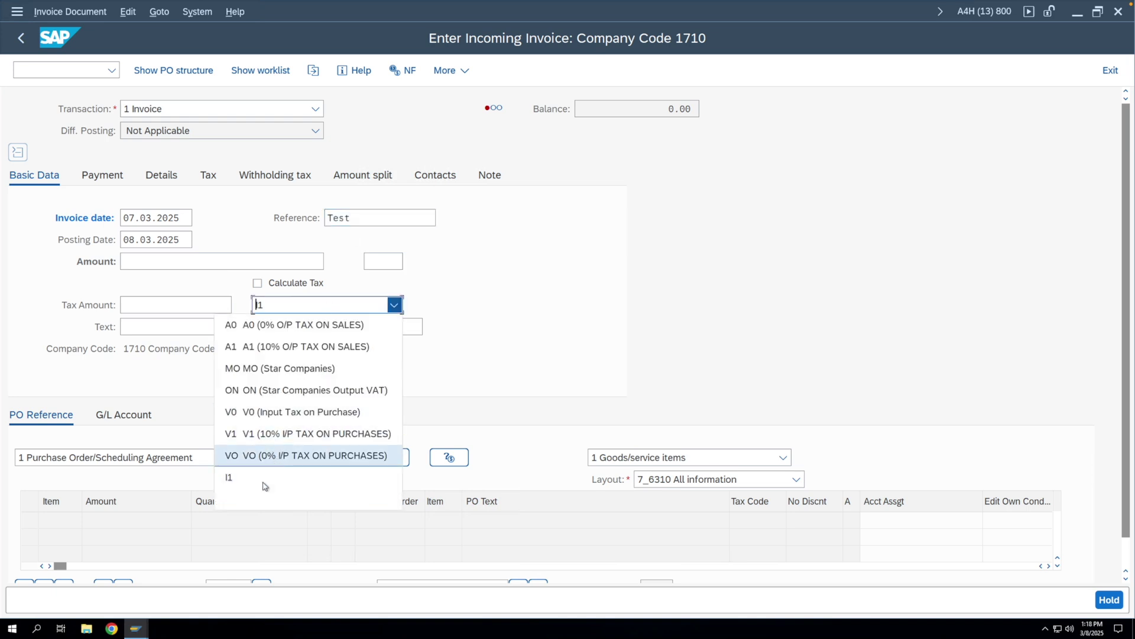
click(264, 497)
click(292, 459)
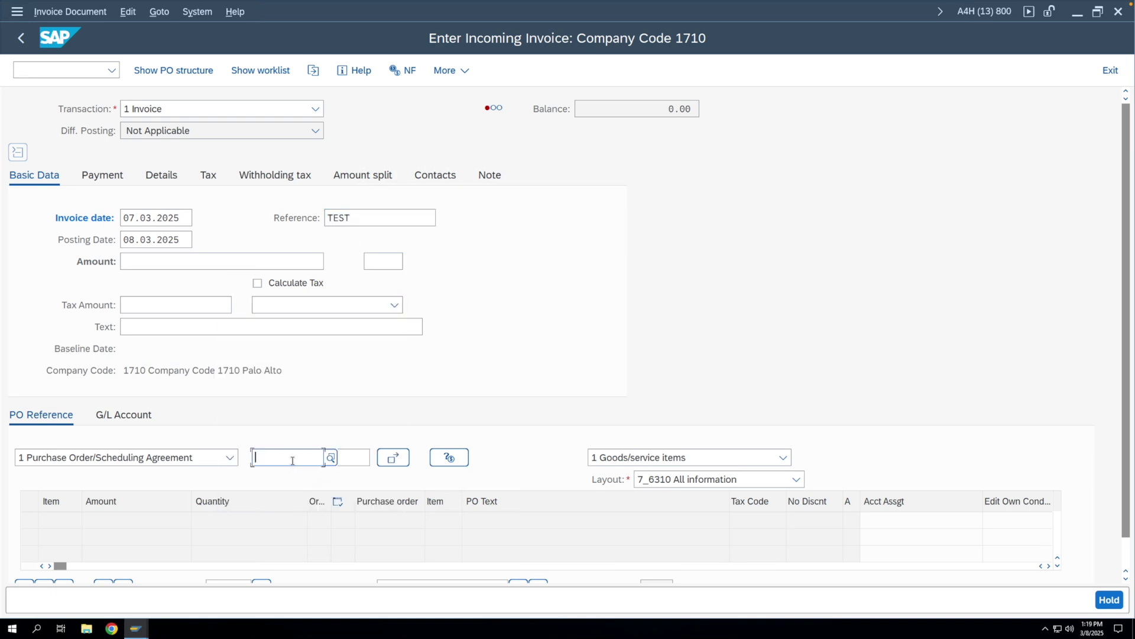
key(ctrl+v)
key(Return)
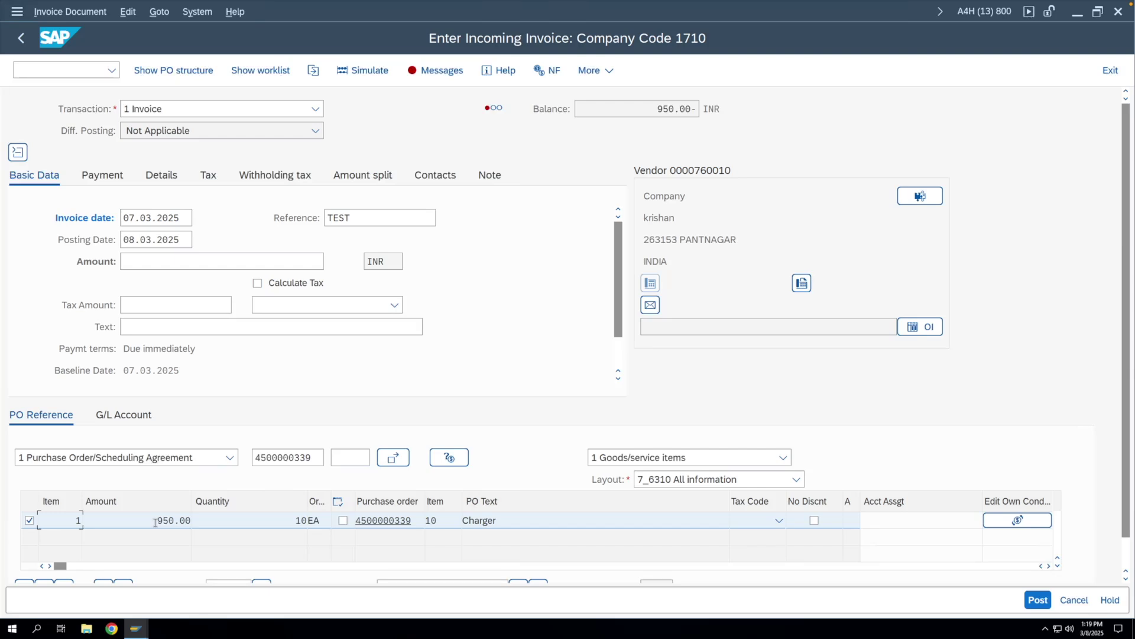
click(740, 523)
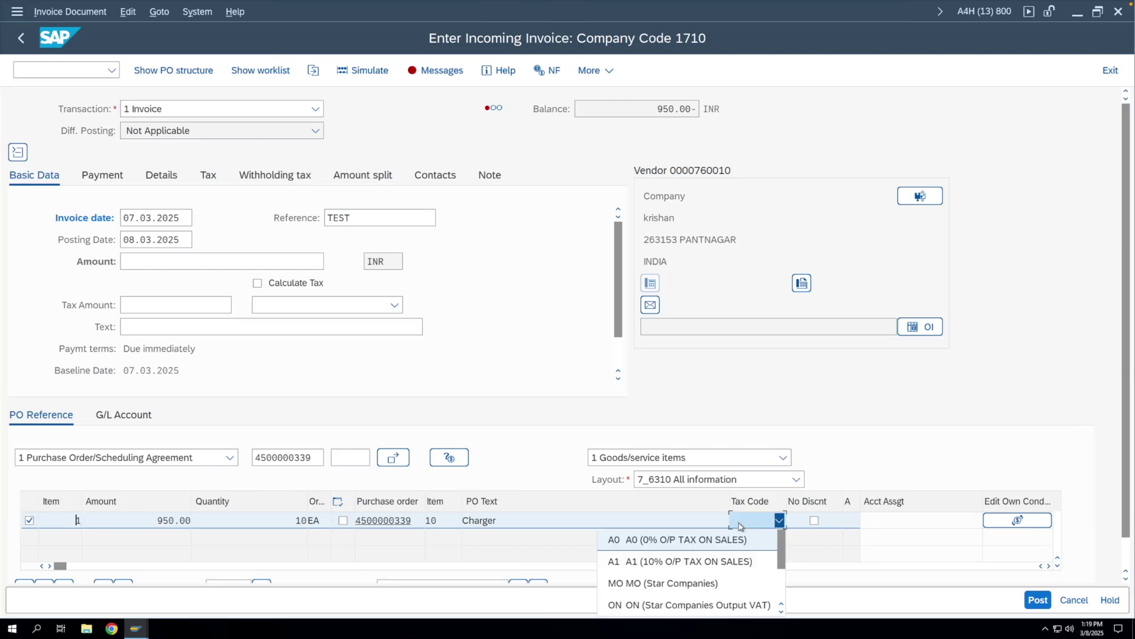
scroll(710, 558, down, 2)
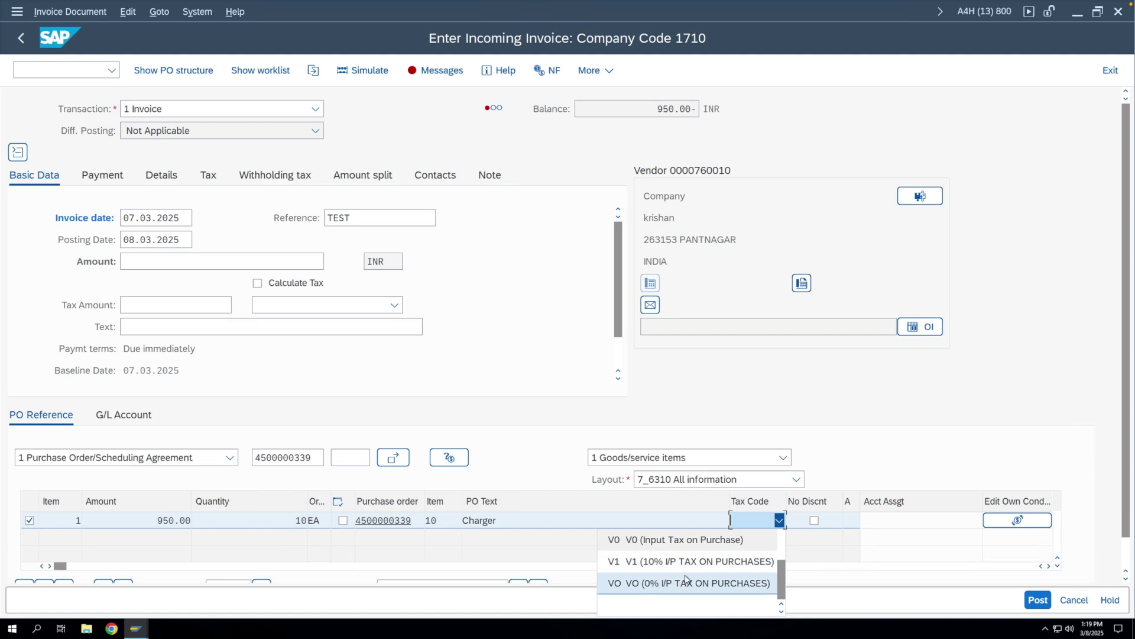
click(684, 581)
Enter an invoice amount of 950.00 INR so the balance becomes 0.00.
click(175, 264)
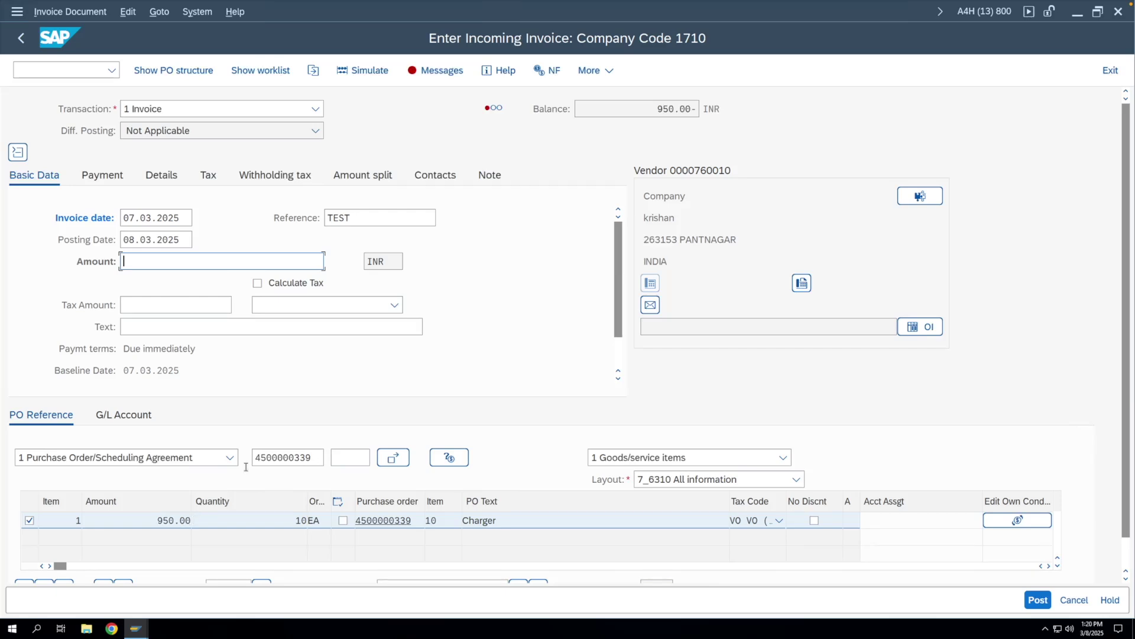
drag(655, 108, 698, 108)
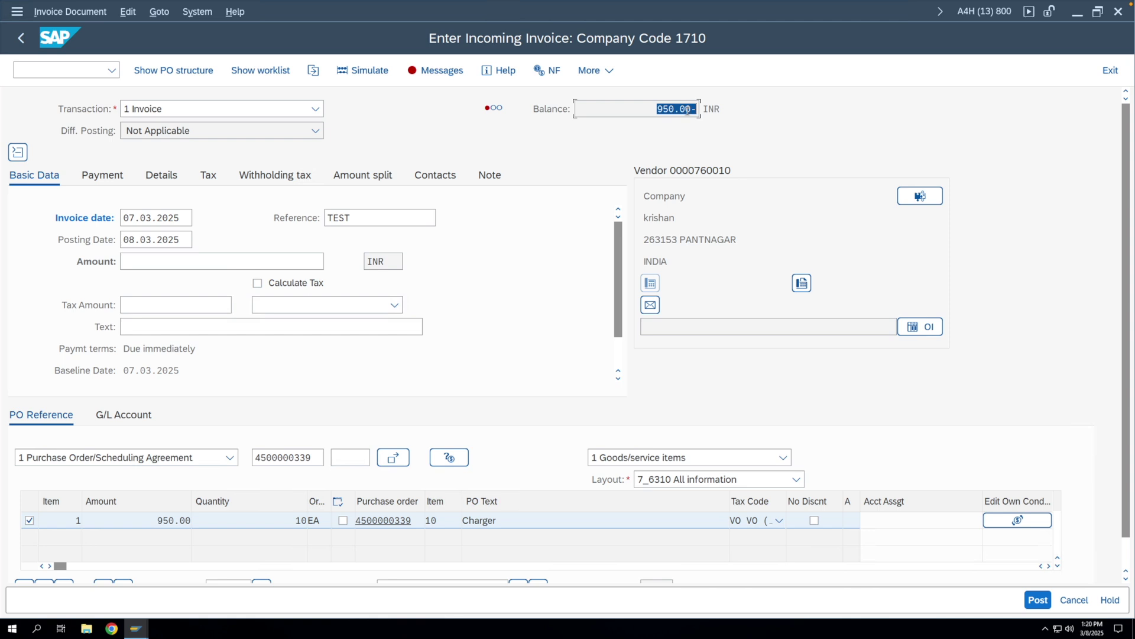
drag(155, 519, 190, 519)
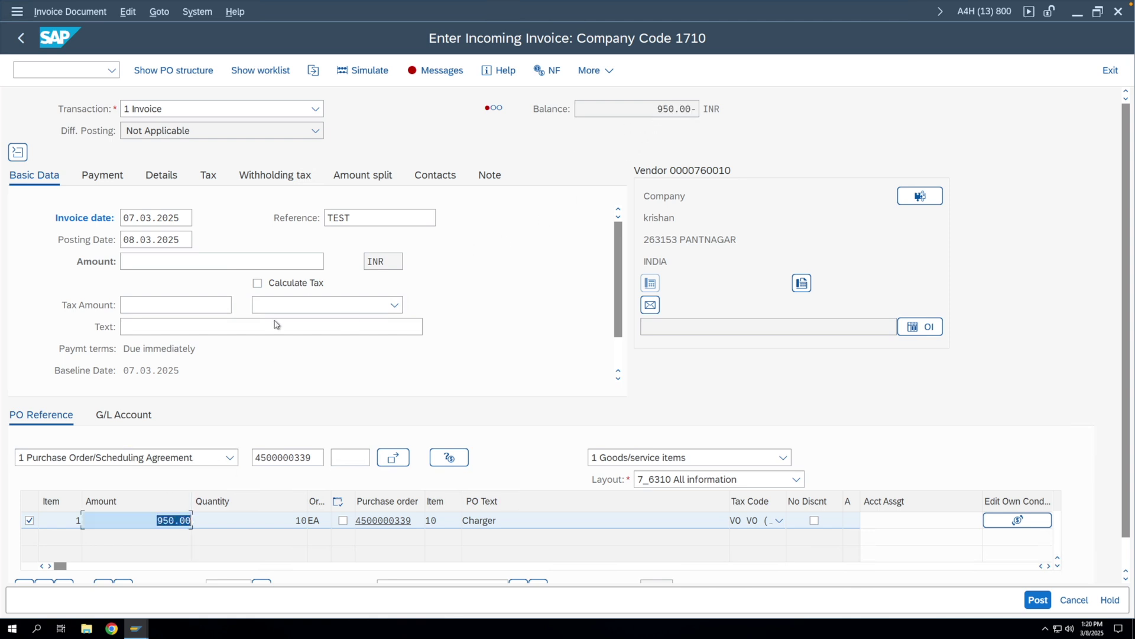
click(166, 265)
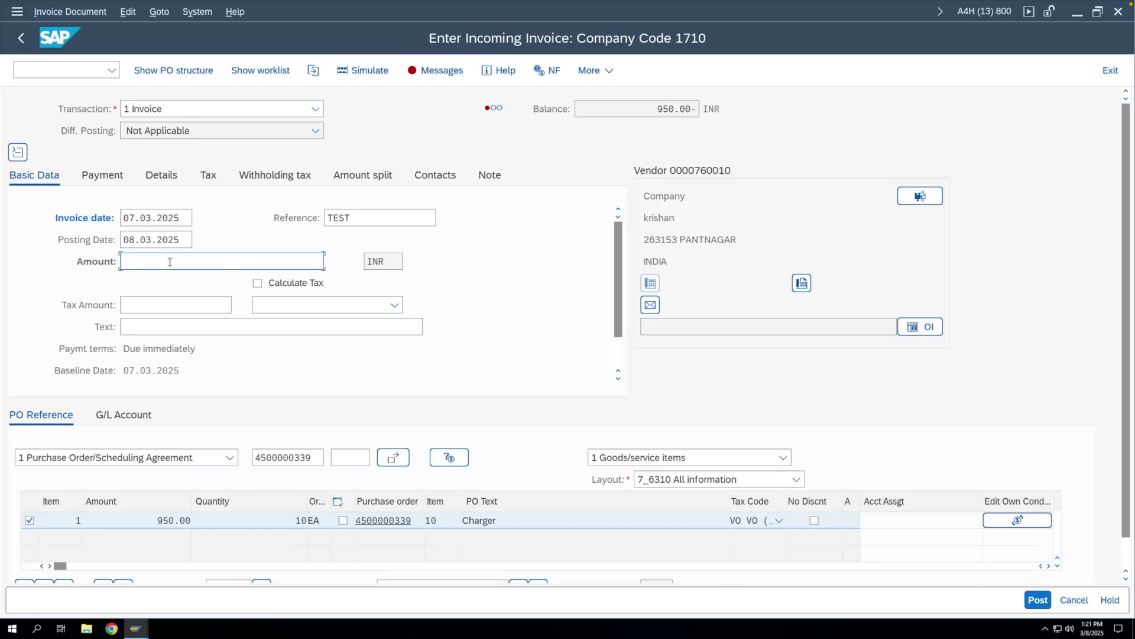
text(950)
key(Return)
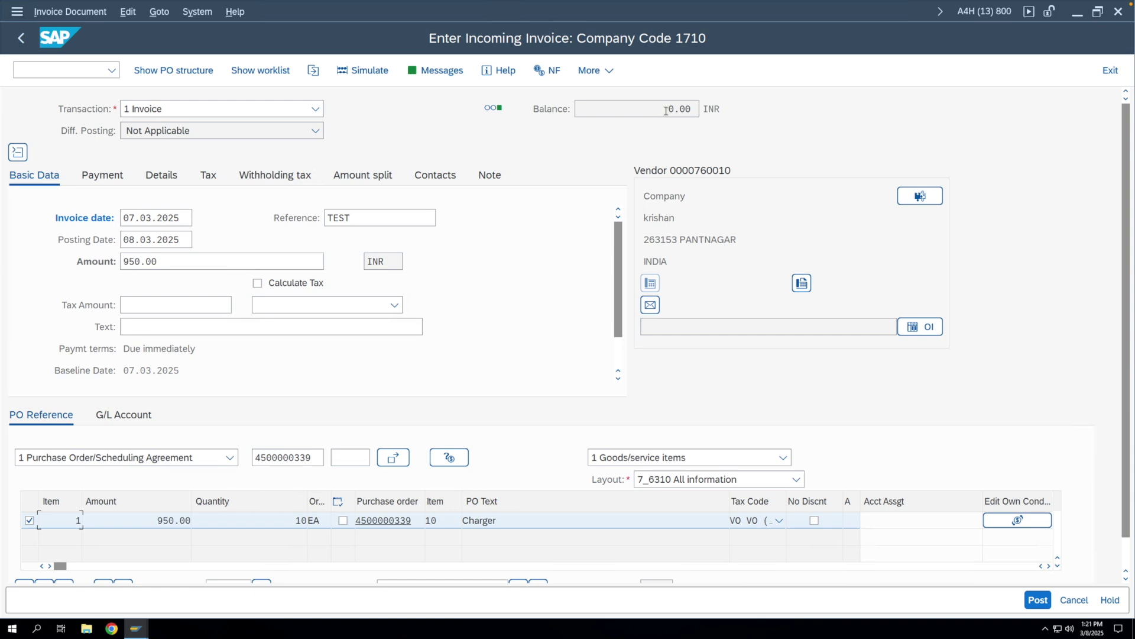
click(371, 79)
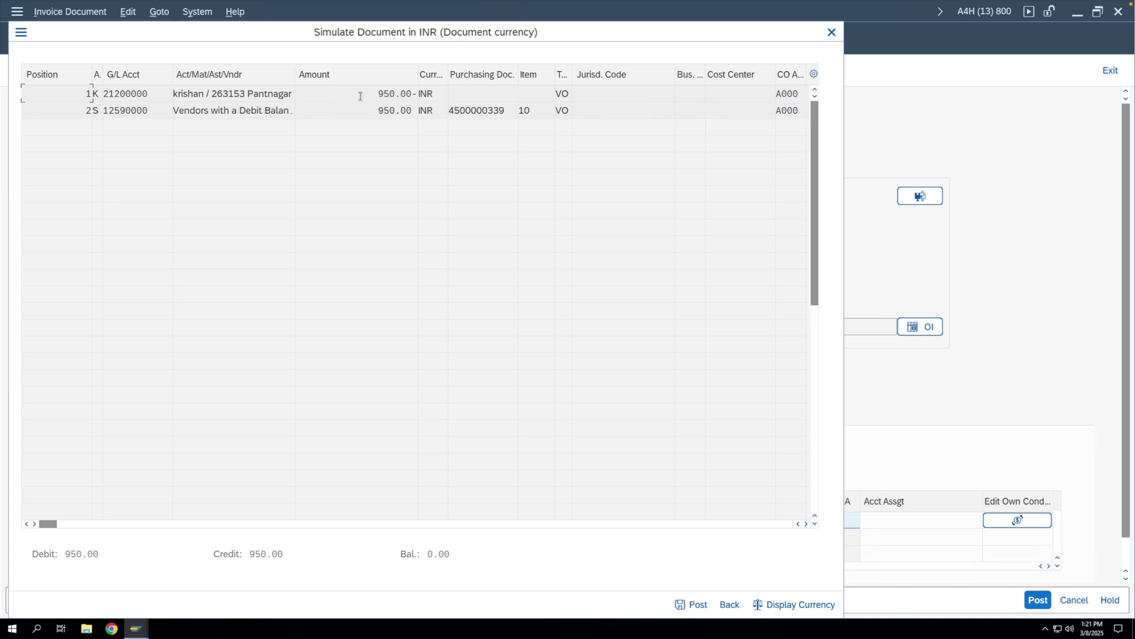
drag(369, 96, 418, 94)
drag(149, 95, 100, 95)
click(374, 111)
drag(375, 110, 409, 111)
key(Up)
click(729, 603)
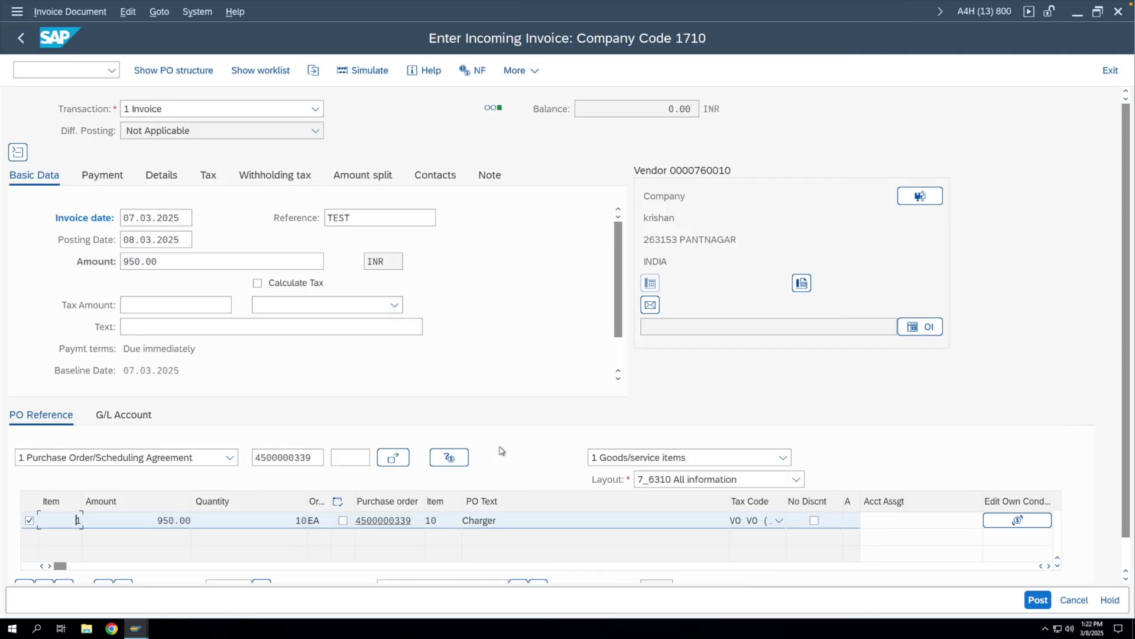
Change the item and header invoice amounts to 900.00.
click(158, 520)
drag(152, 521, 200, 523)
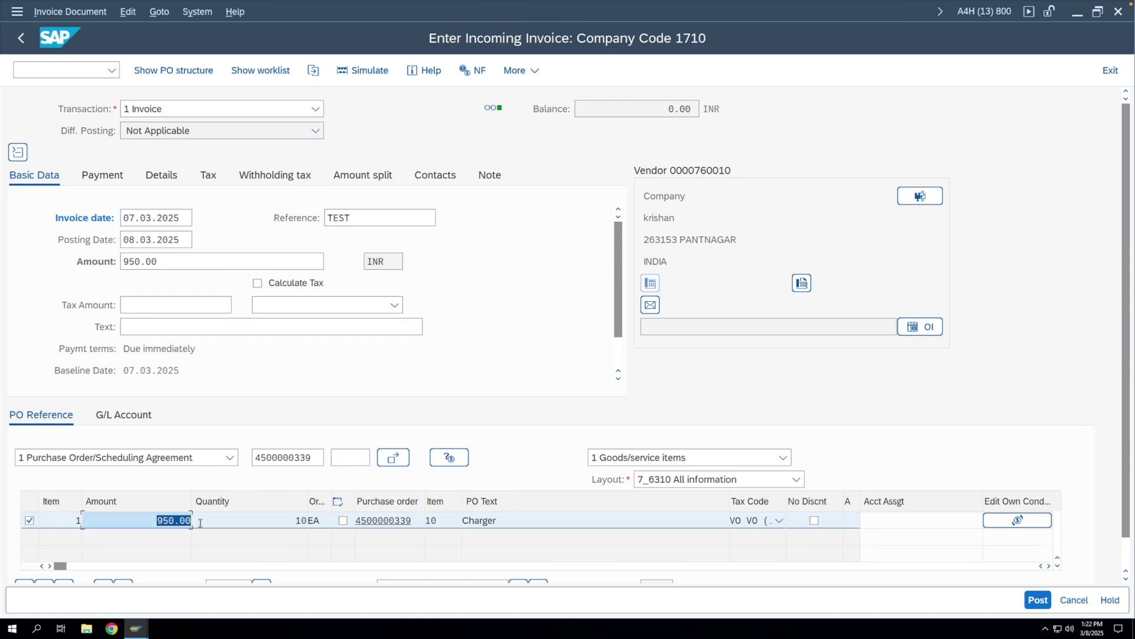
text(900)
key(Return)
drag(165, 261, 121, 260)
text(900)
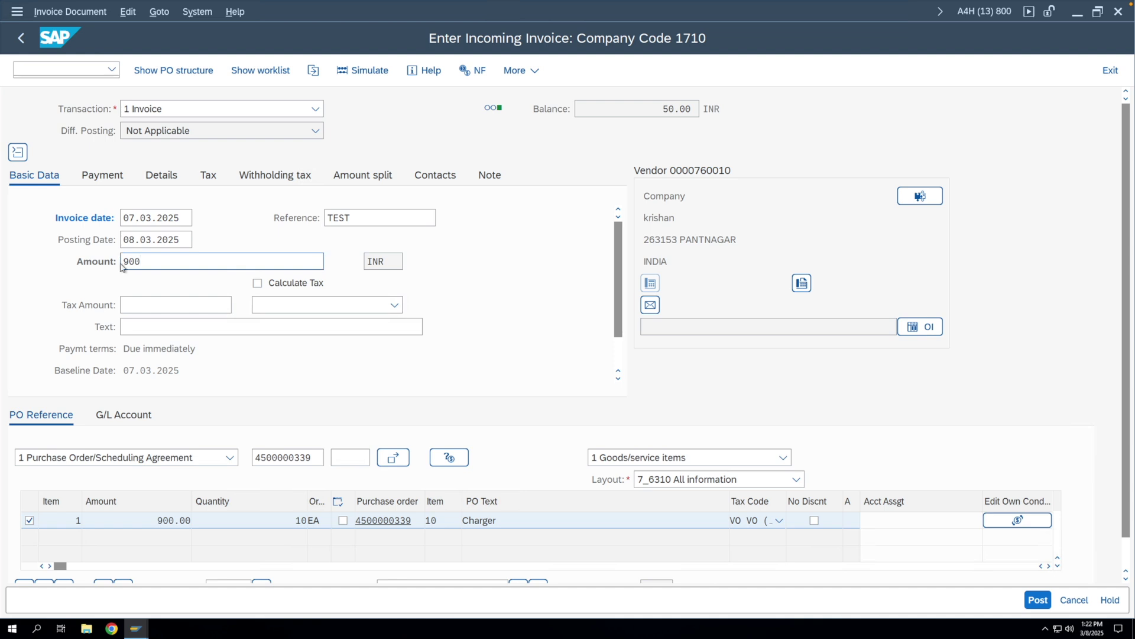
key(Return)
Simulate the posting and review the 50.00 Charger difference credited to account 13400000.
click(362, 71)
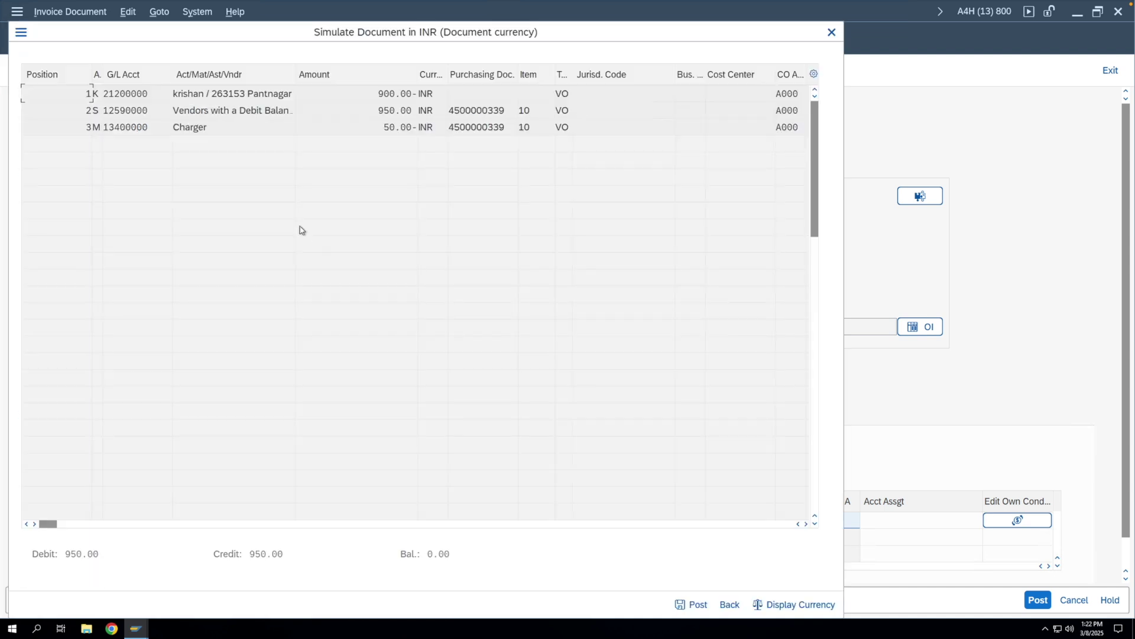
drag(116, 129, 100, 129)
drag(386, 129, 417, 128)
click(385, 129)
drag(383, 127, 420, 128)
drag(149, 128, 106, 128)
drag(207, 129, 172, 129)
click(831, 32)
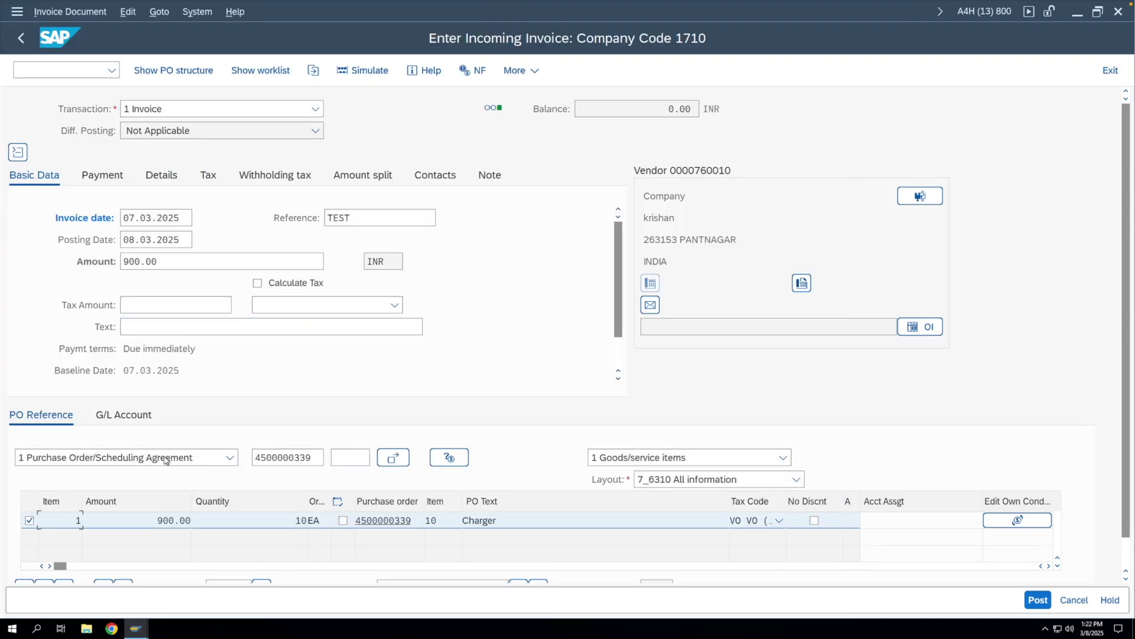
Change the item and header invoice amounts to 1,000.00.
drag(153, 521, 194, 522)
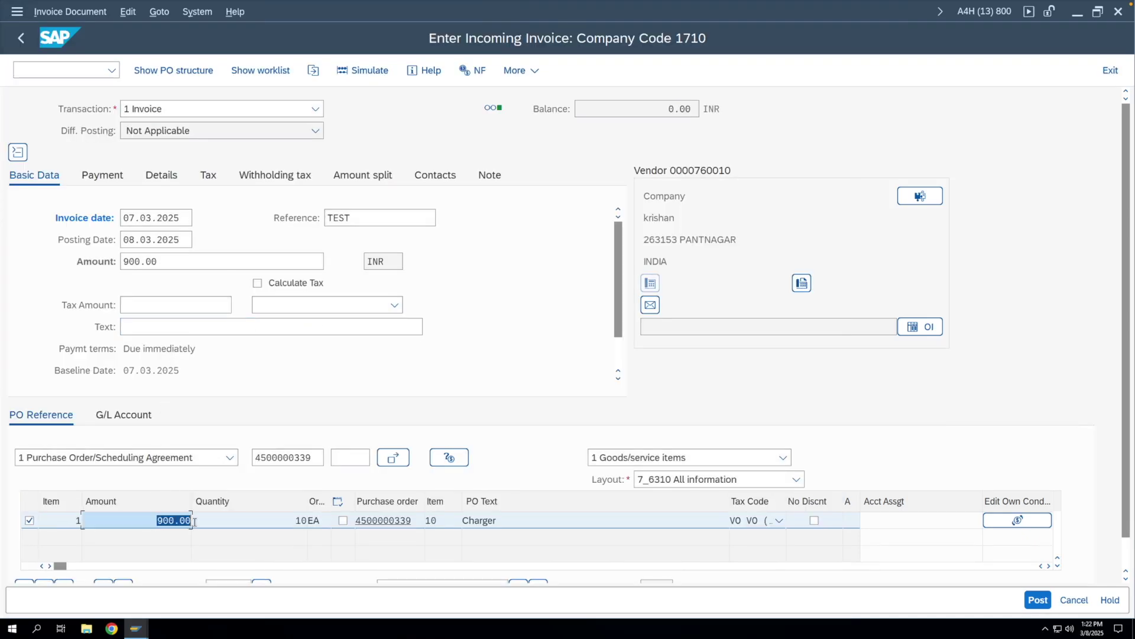
text(1000)
drag(158, 261, 126, 264)
text(1000)
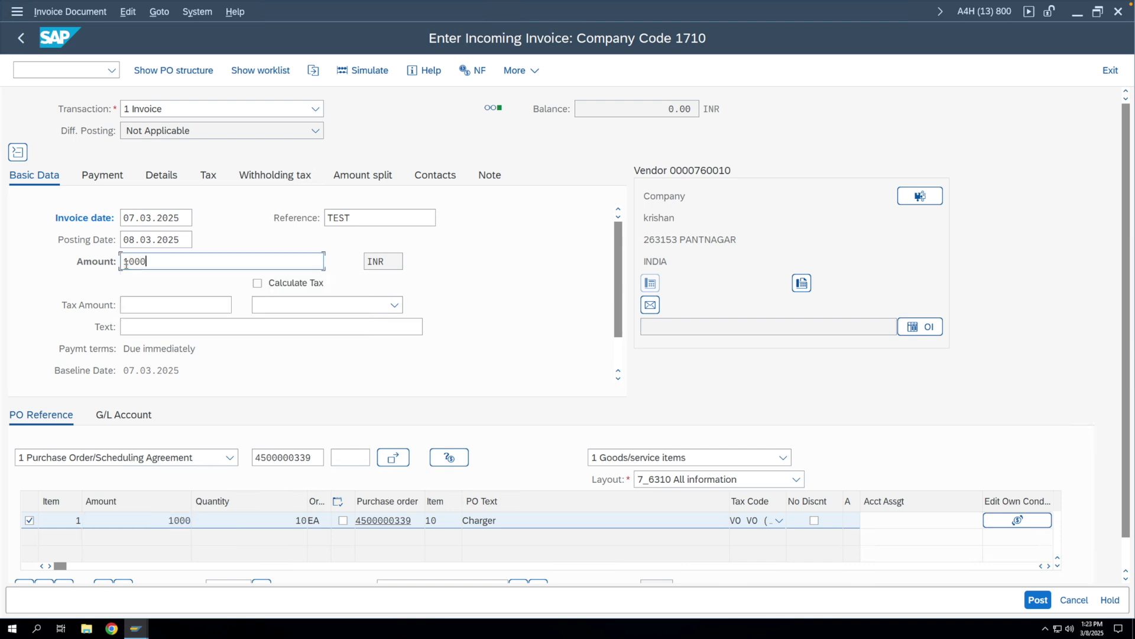
key(Return)
Simulate the posting and review the 50.00 Charger difference debited to account 13400000.
click(365, 72)
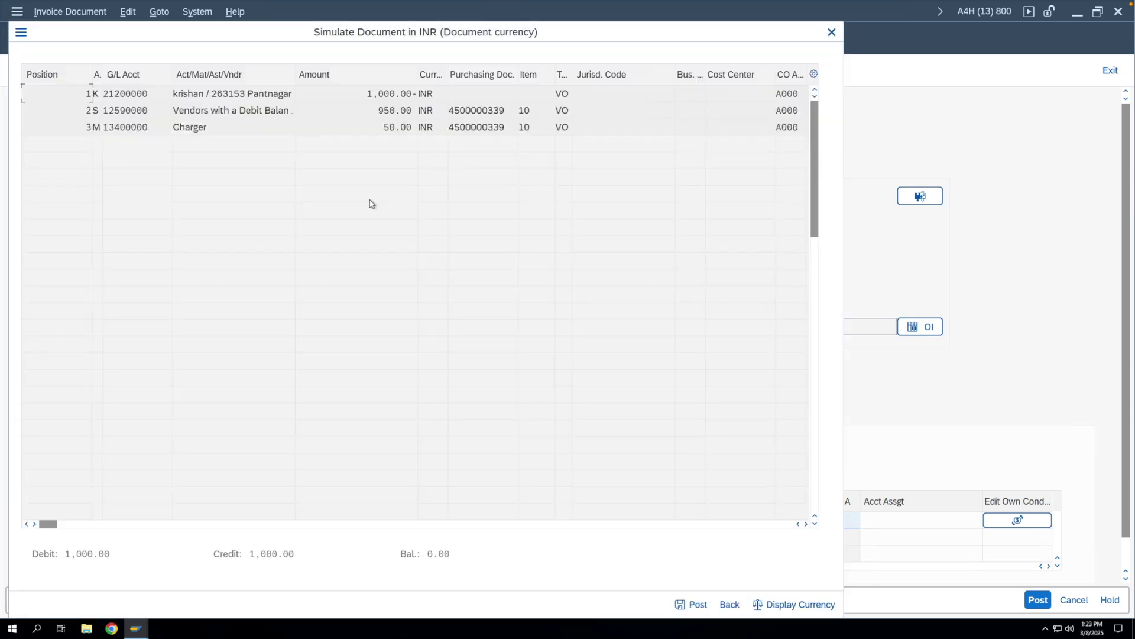
click(370, 126)
click(216, 128)
drag(150, 128, 102, 128)
drag(384, 128, 402, 129)
drag(385, 131, 414, 128)
click(832, 32)
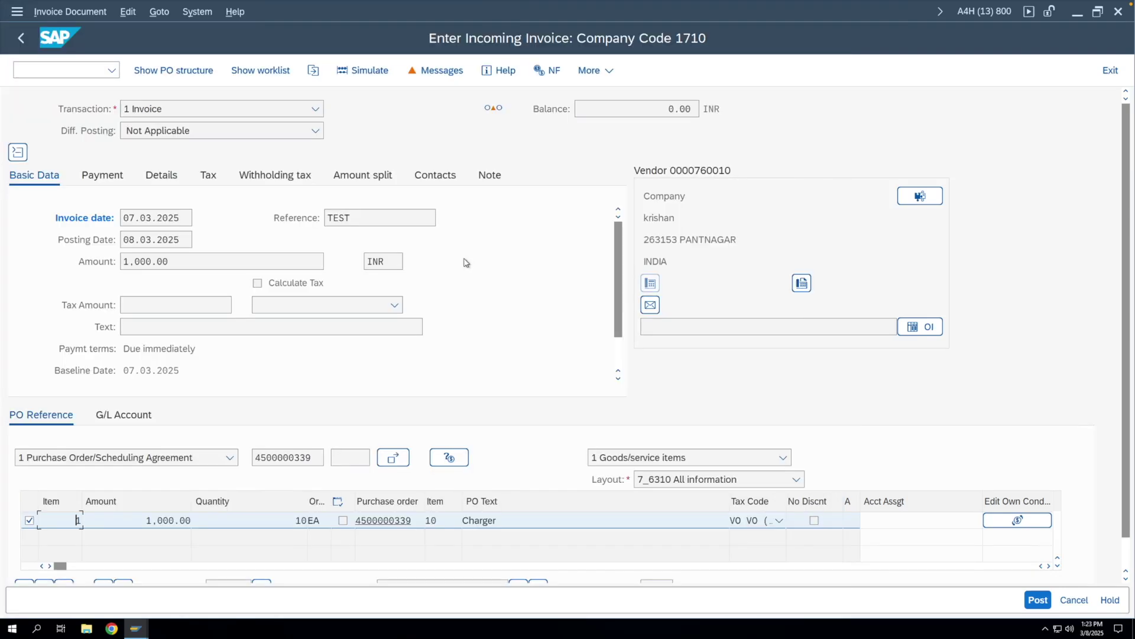
drag(147, 519, 200, 520)
text(950)
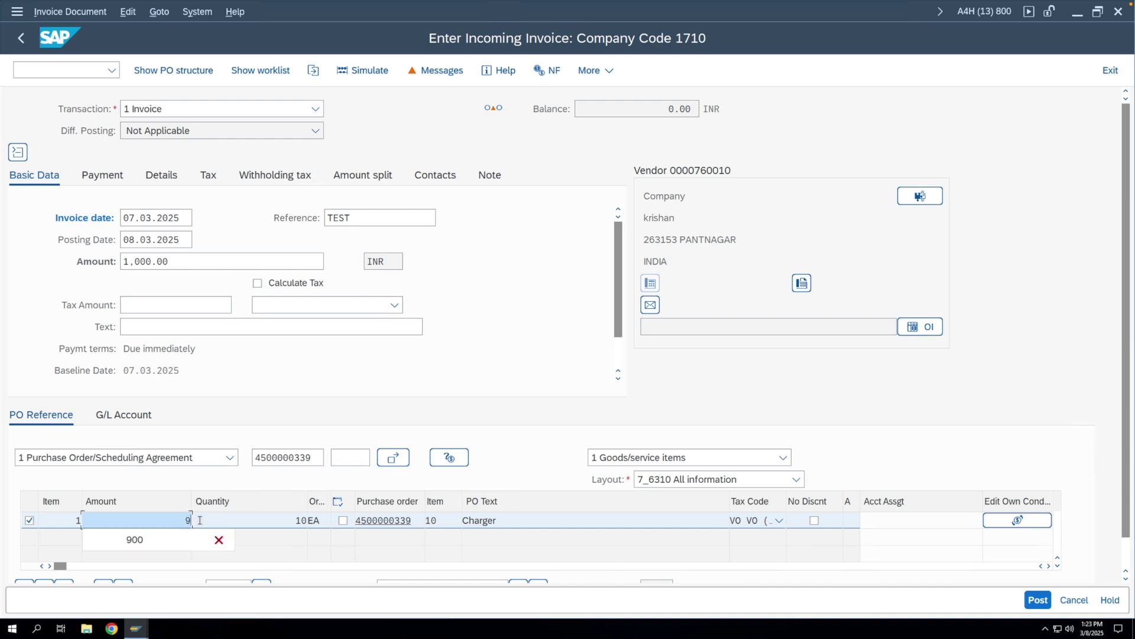
key(Return)
drag(170, 261, 121, 267)
text(950)
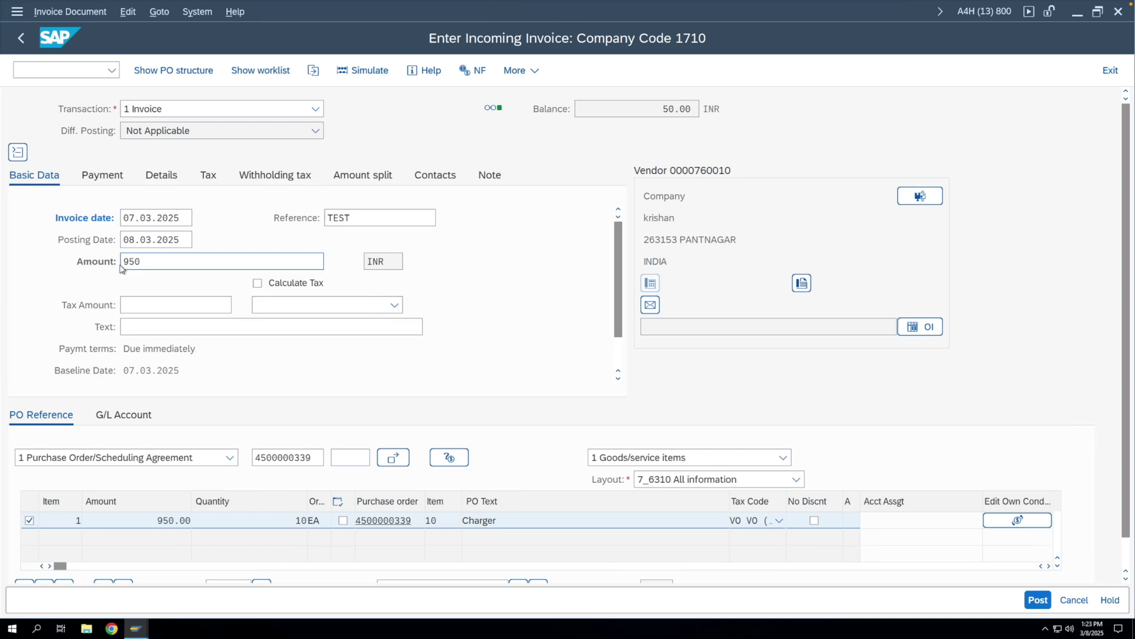
key(Return)
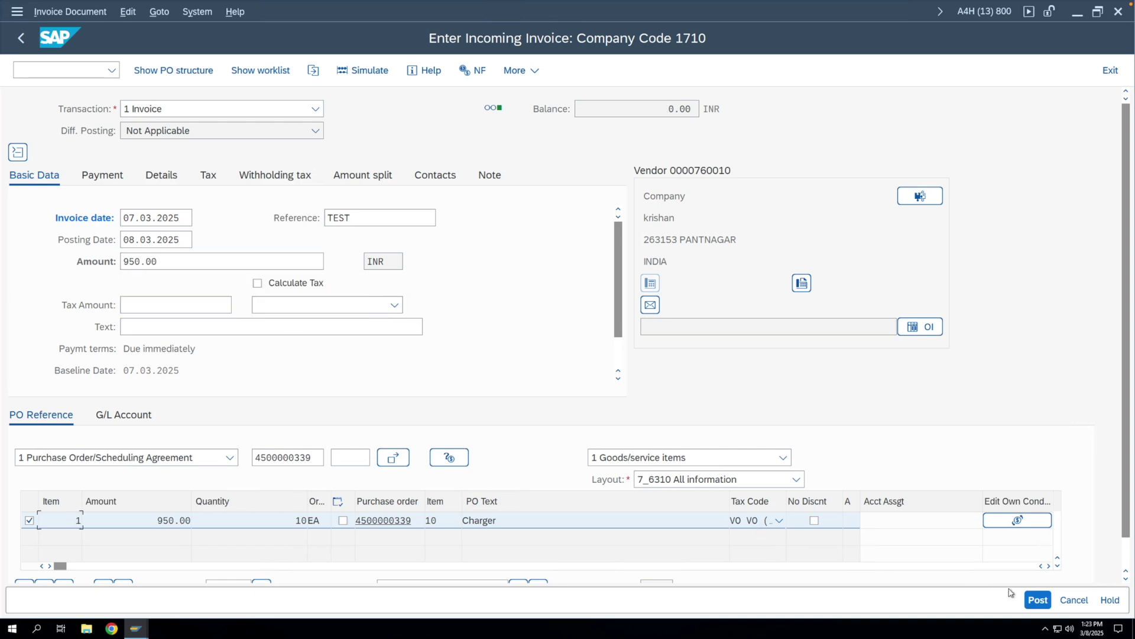
click(1038, 600)
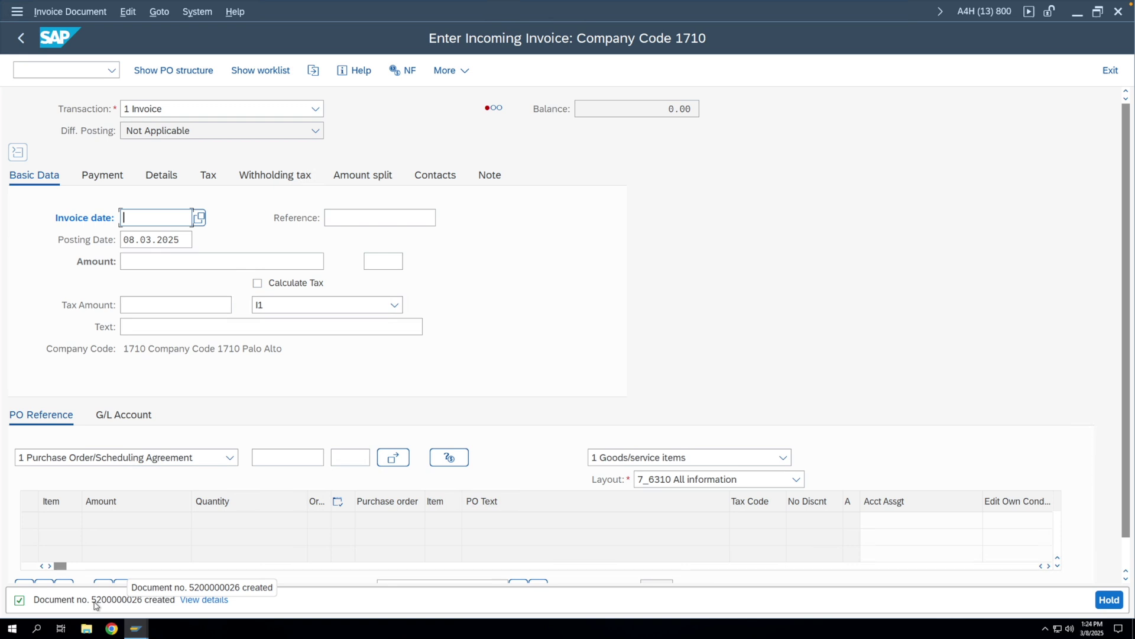
Run FBL1N from Easy Access to list the supplier's open line items.
click(20, 38)
text(f)
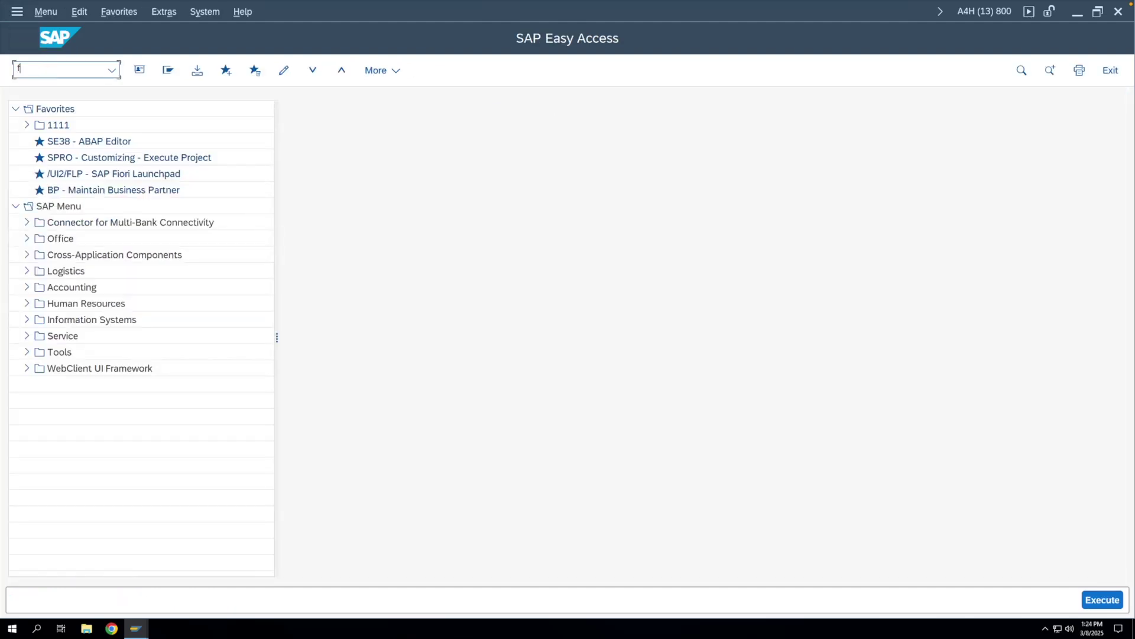
text(bl1n)
key(Return)
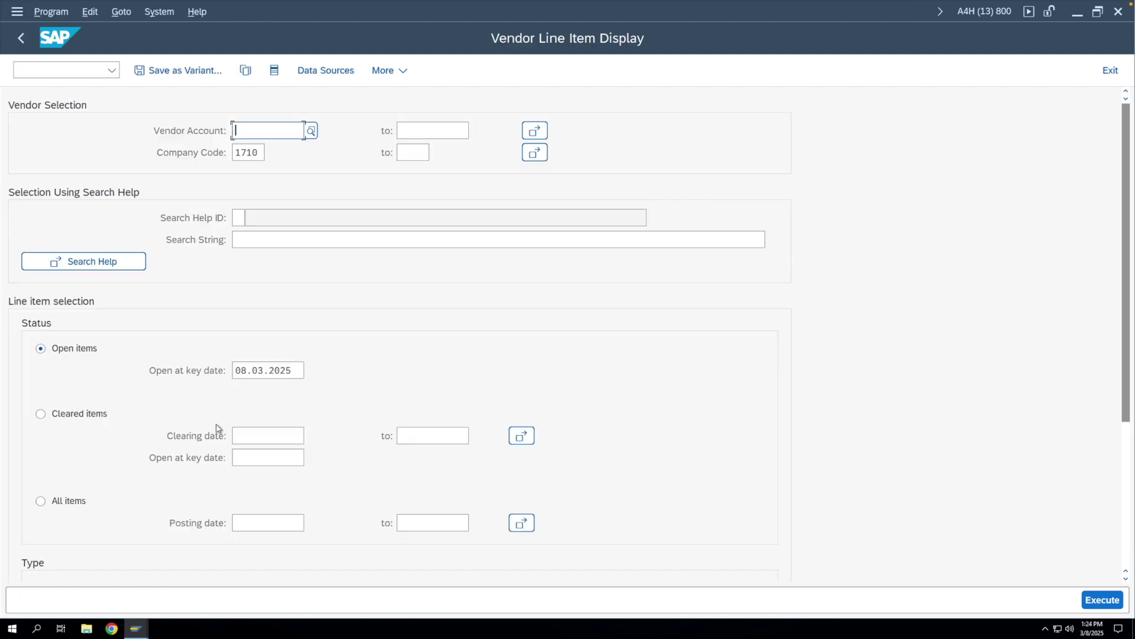
text(760010)
click(1098, 594)
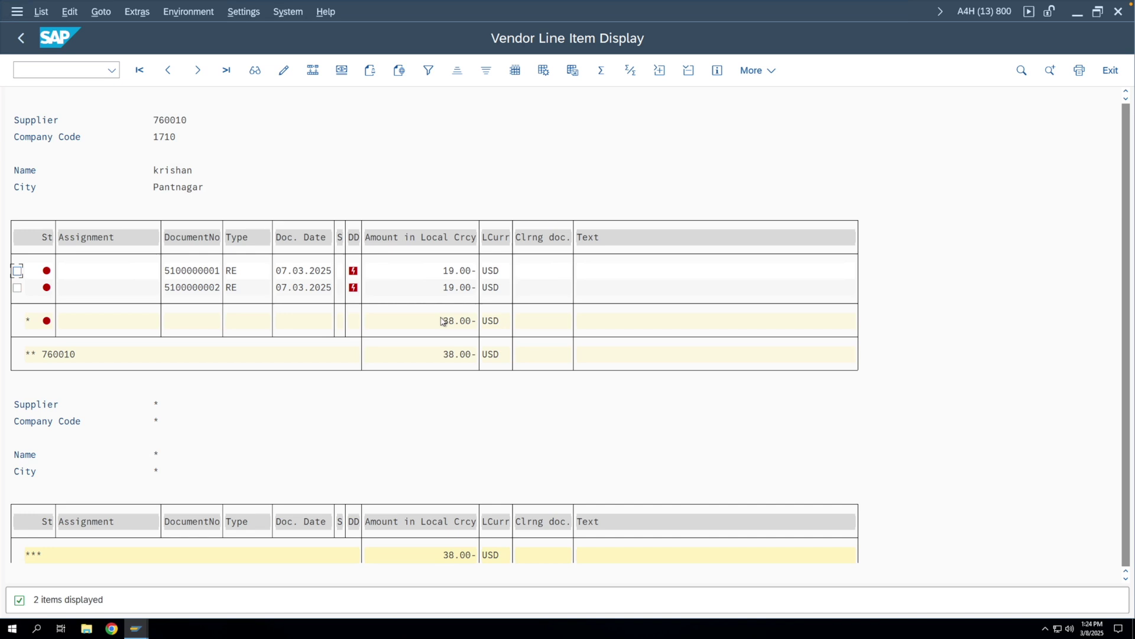
click(195, 288)
click(463, 288)
double_click(183, 287)
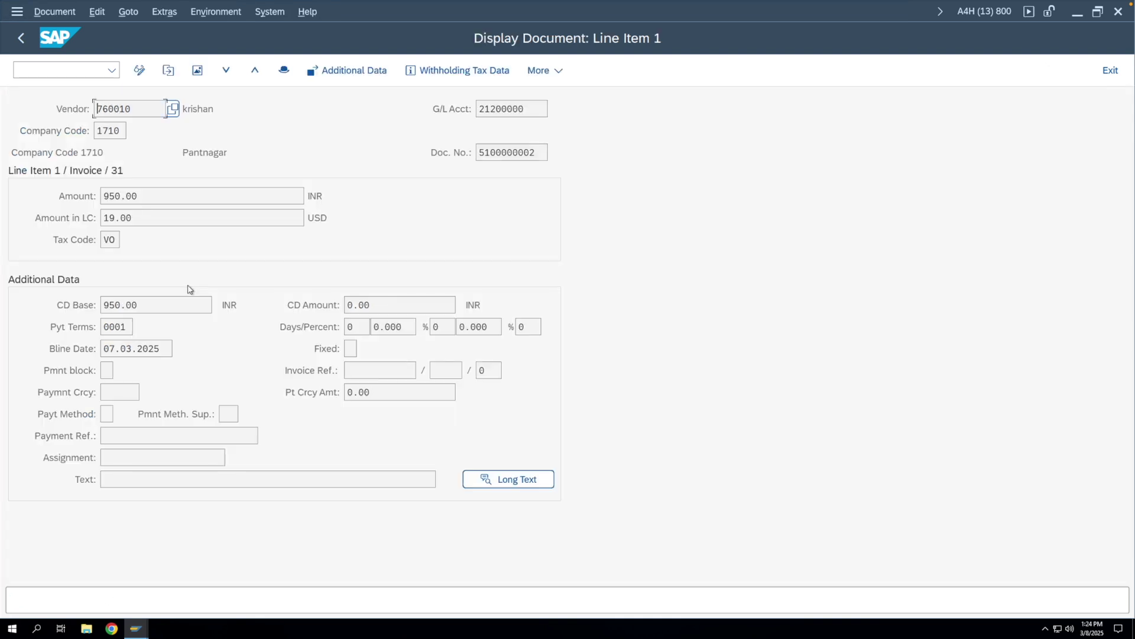
click(222, 13)
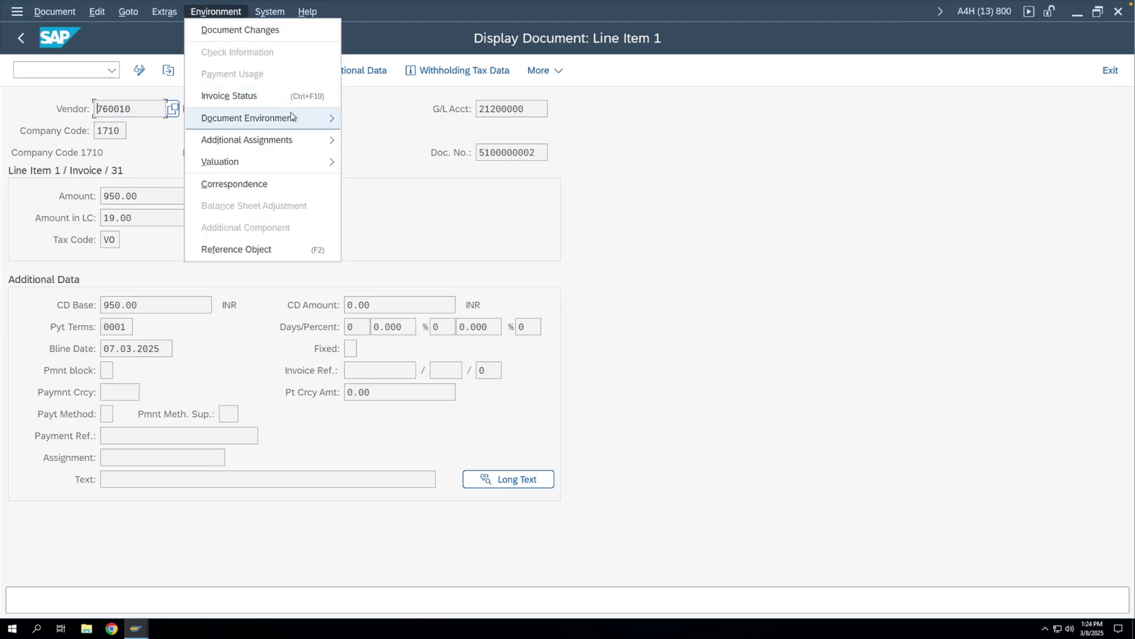
mouse_move(291, 116)
click(374, 117)
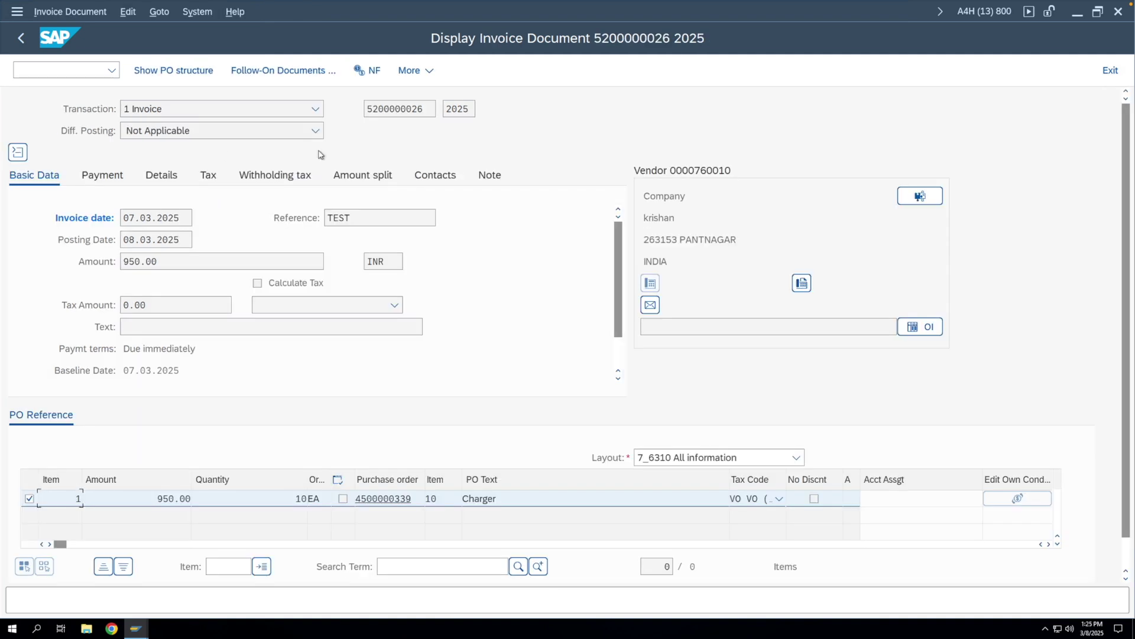
Review the original invoice's item row, then back out to the Easy Access menu.
click(254, 498)
click(22, 44)
click(21, 41)
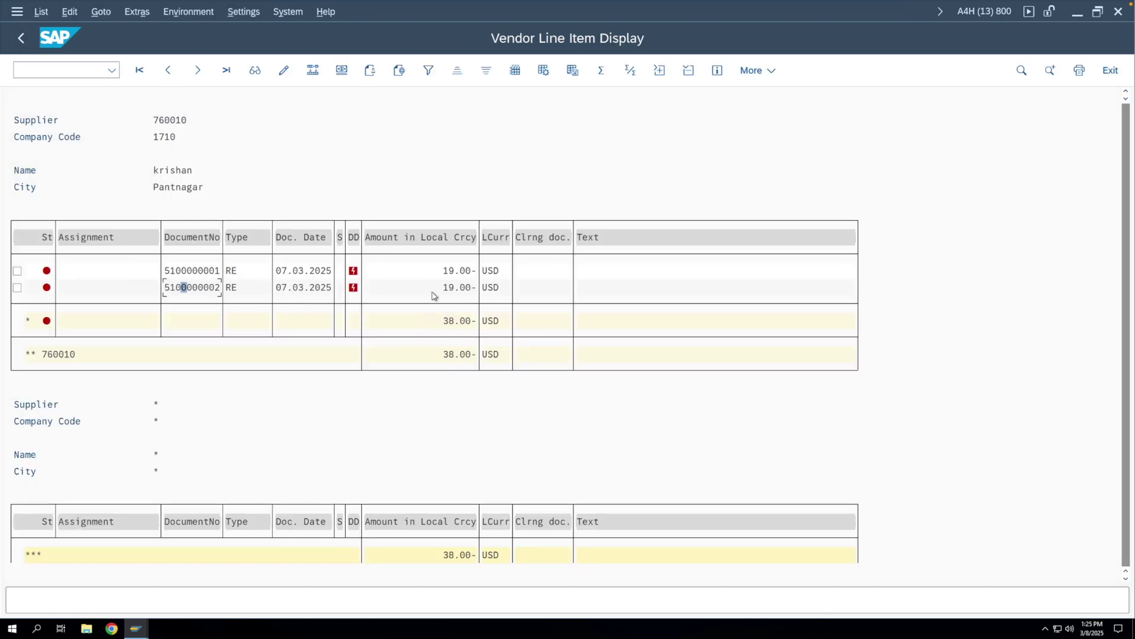
click(458, 289)
click(25, 43)
click(22, 39)
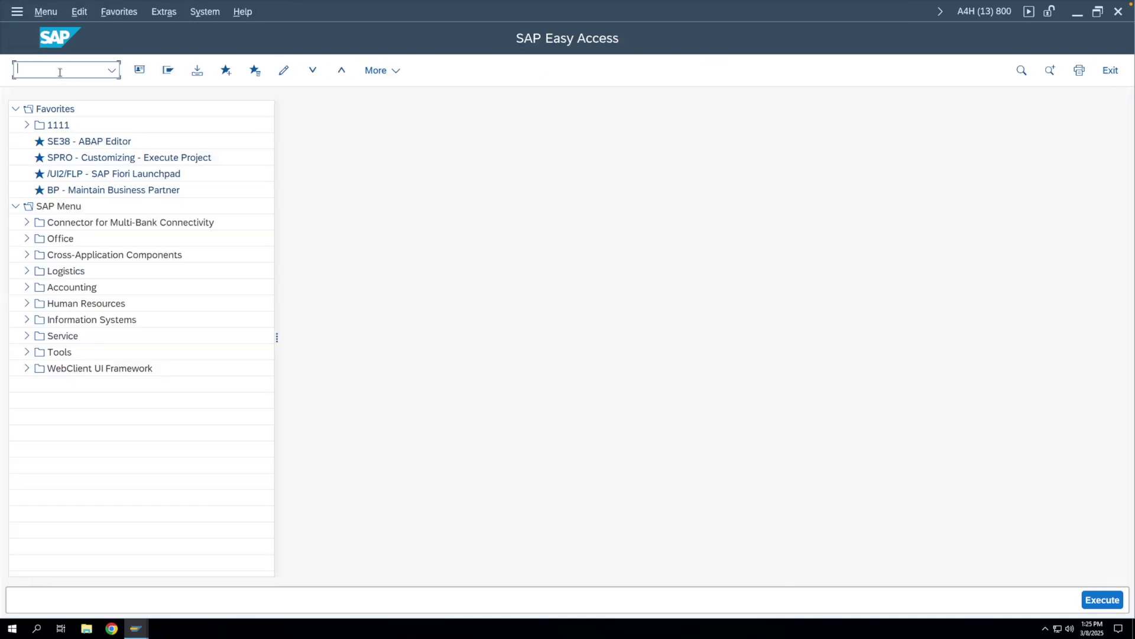
text(me23n)
key(Return)
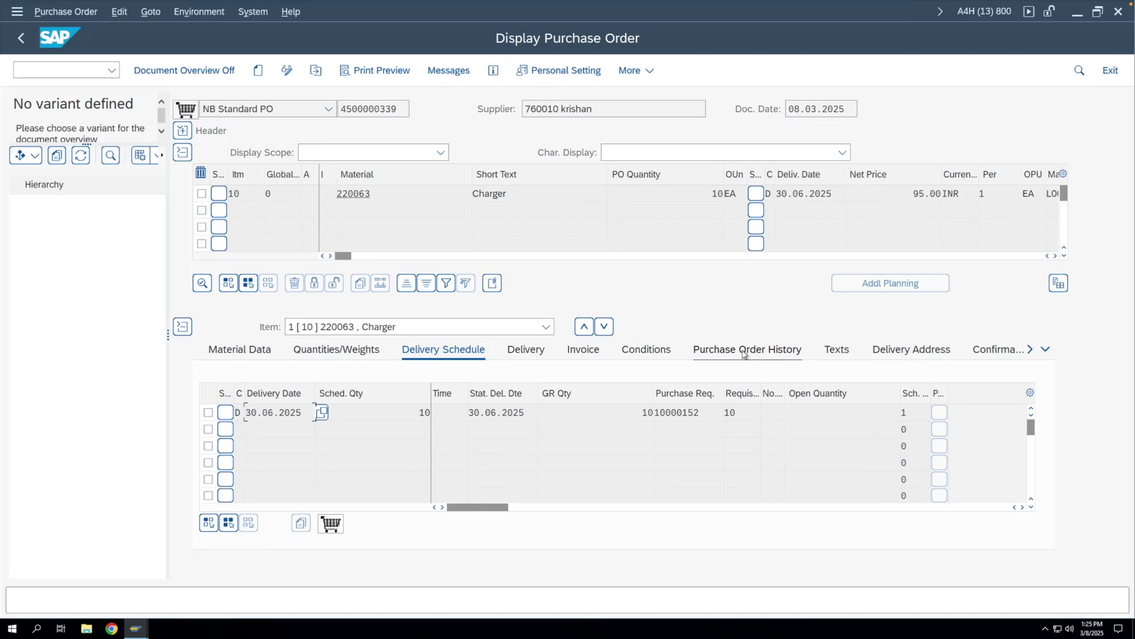
click(744, 352)
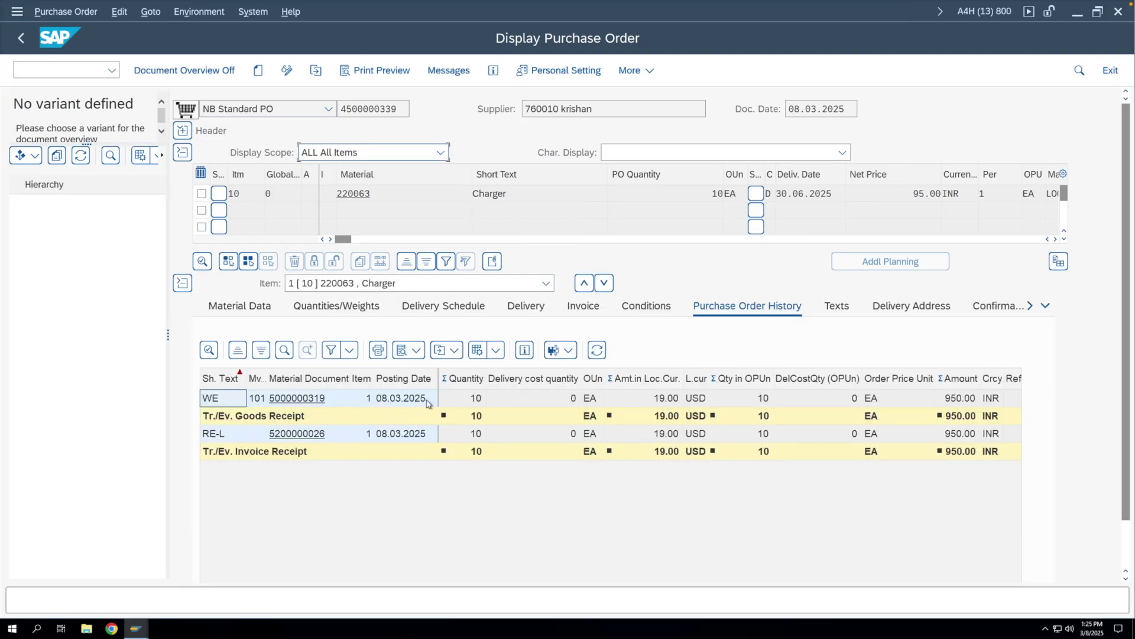
click(506, 406)
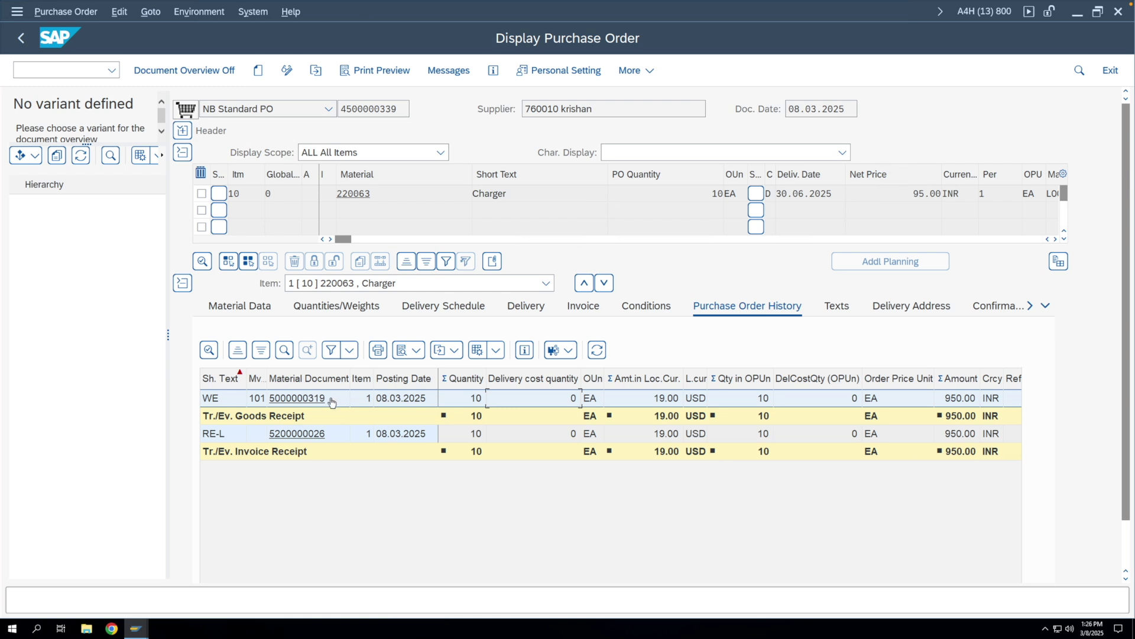
click(463, 436)
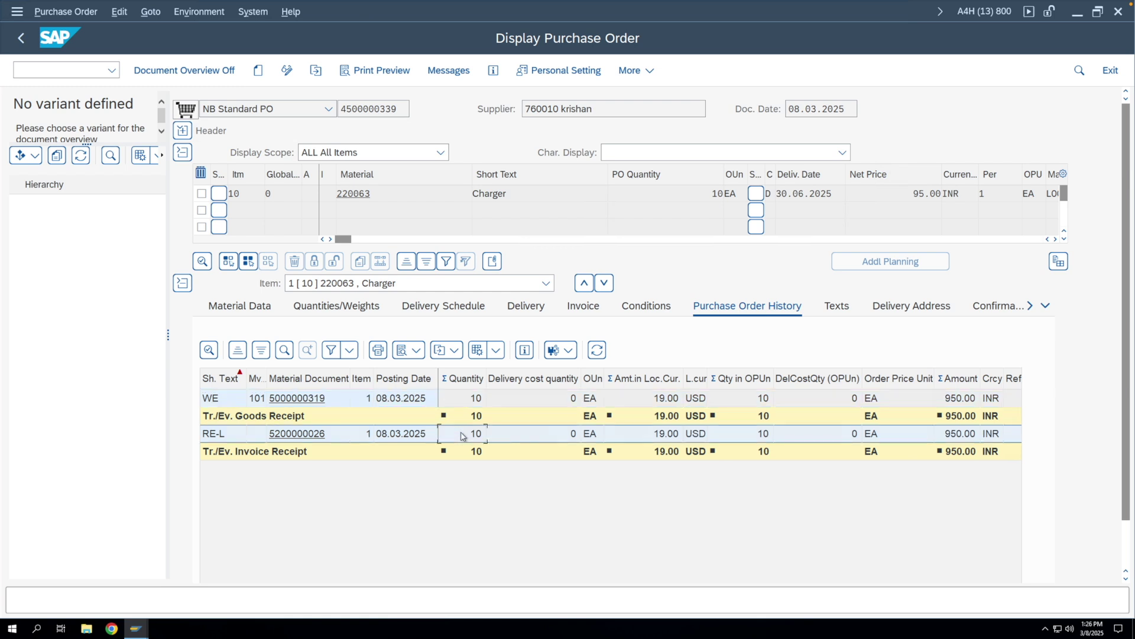
click(654, 435)
click(968, 440)
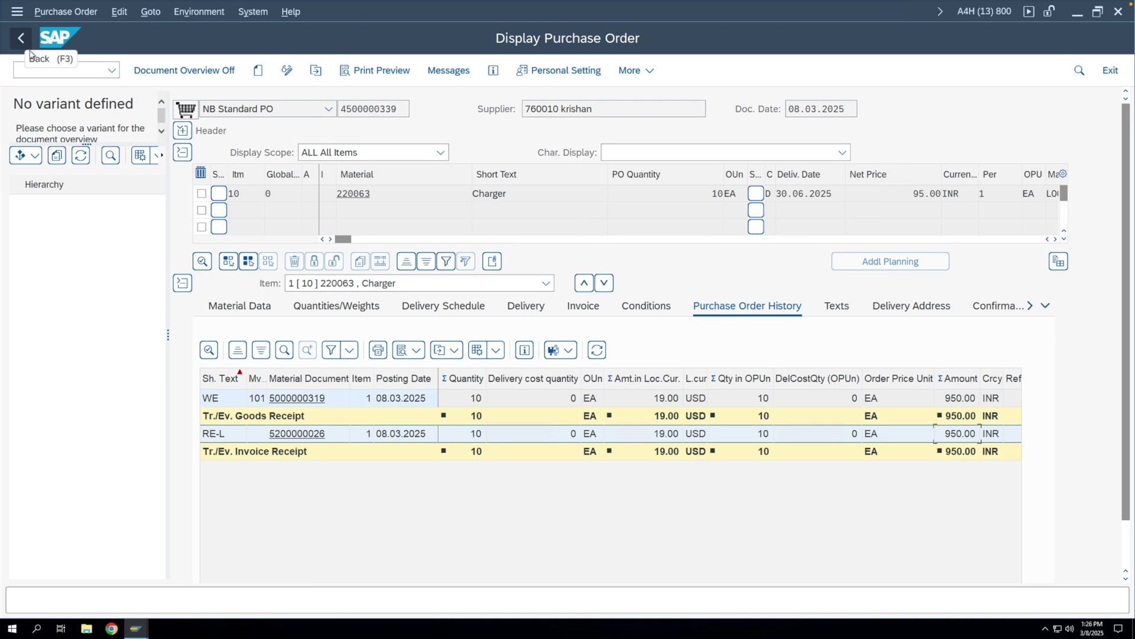
drag(342, 240, 688, 241)
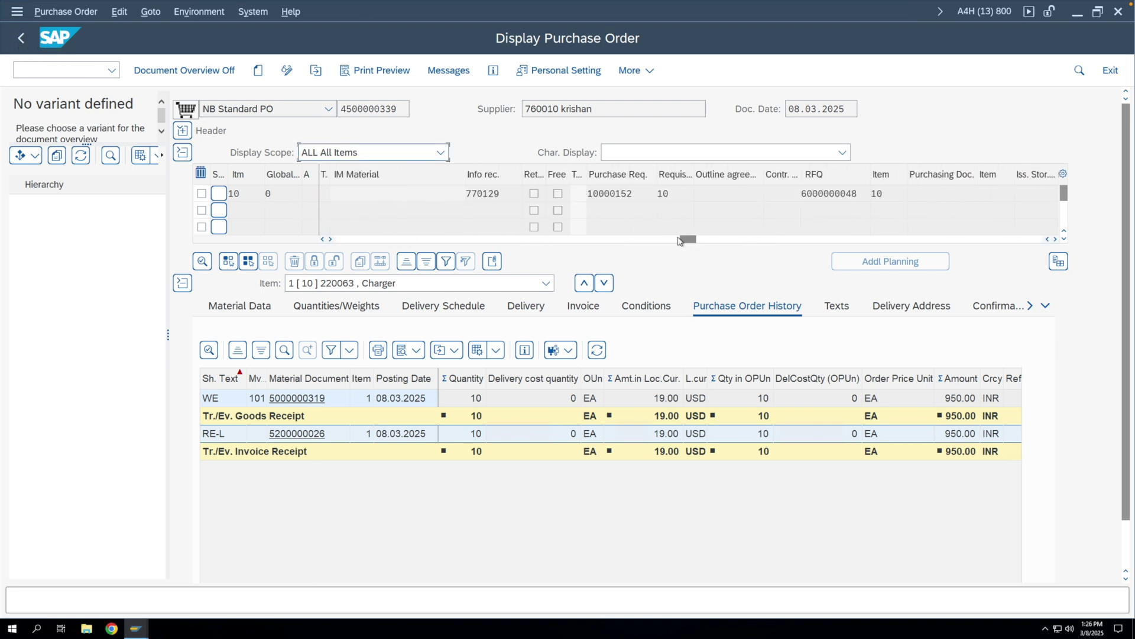
drag(864, 194, 805, 194)
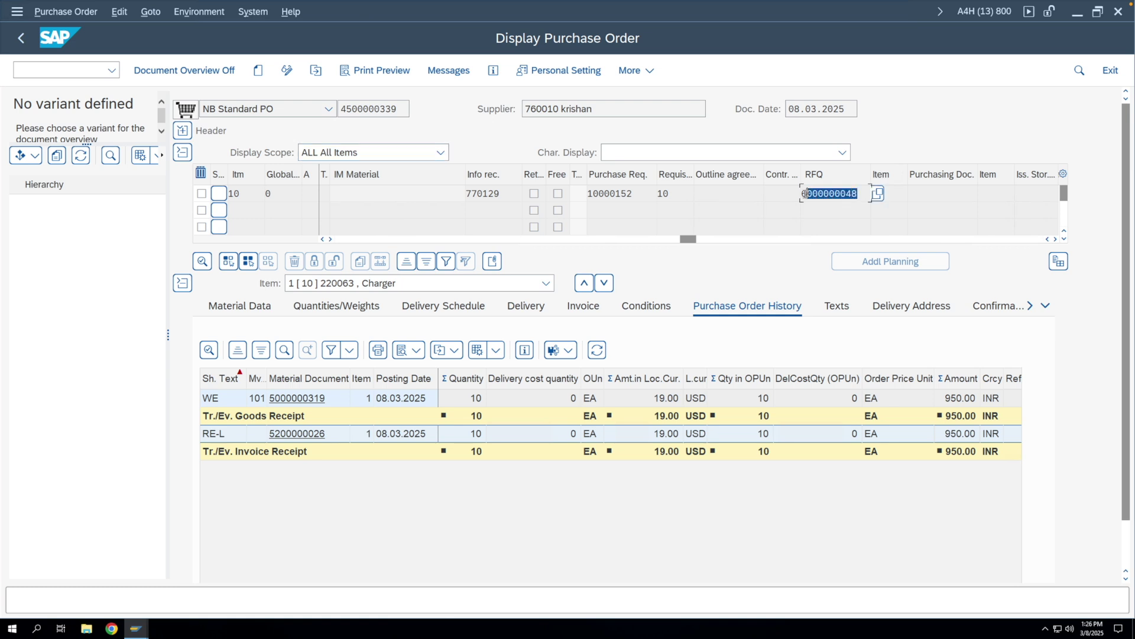
click(859, 193)
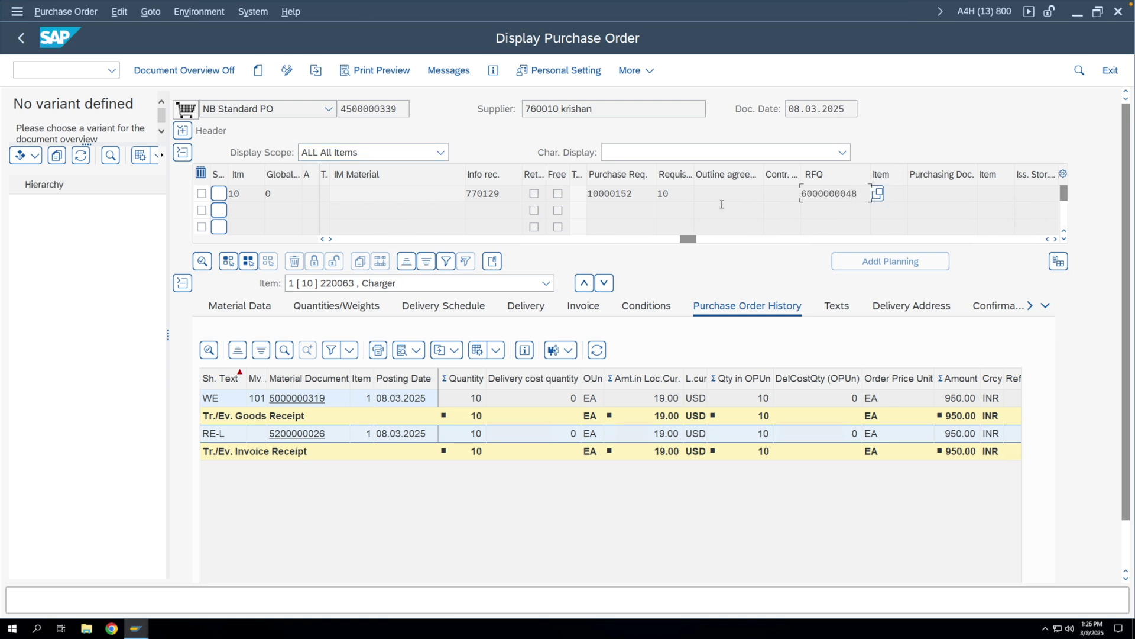
drag(628, 194, 586, 194)
double_click(615, 193)
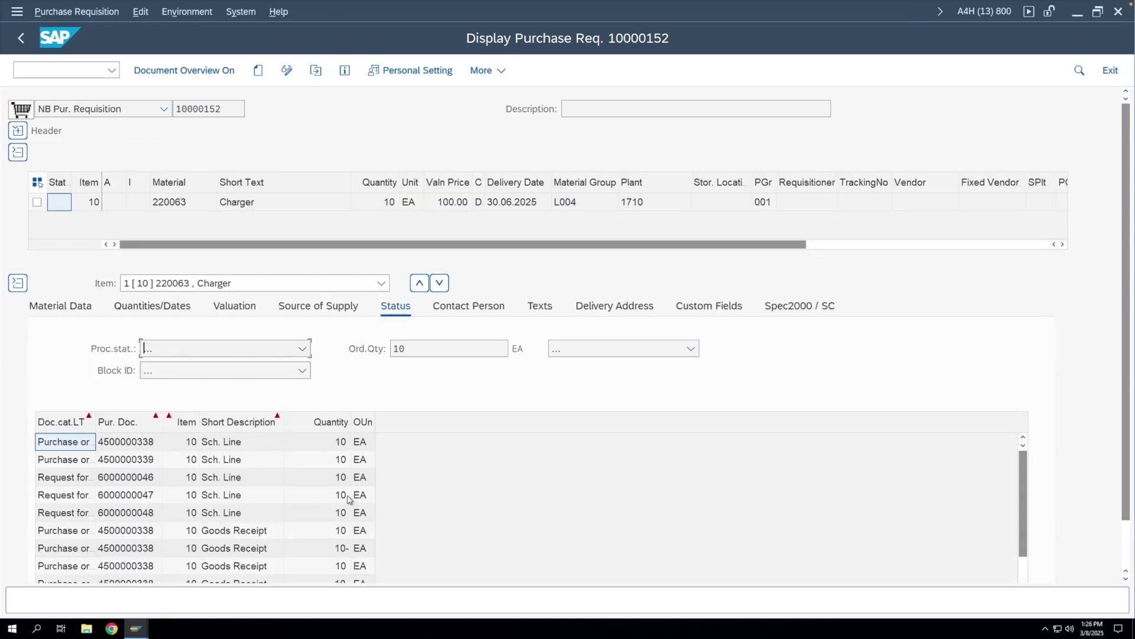
click(129, 464)
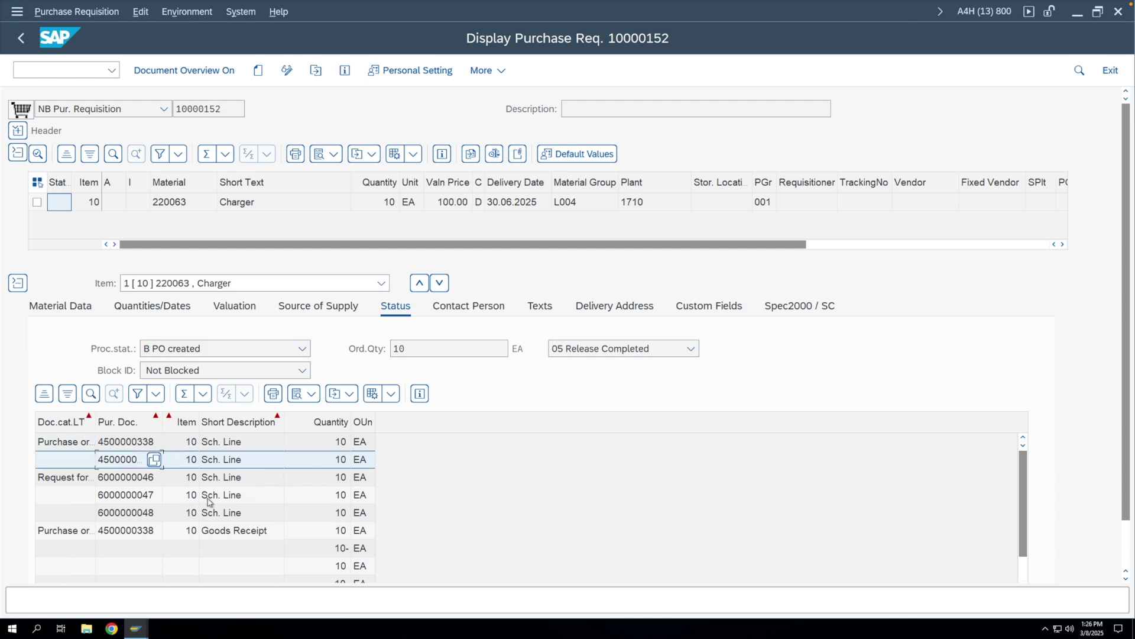
click(142, 530)
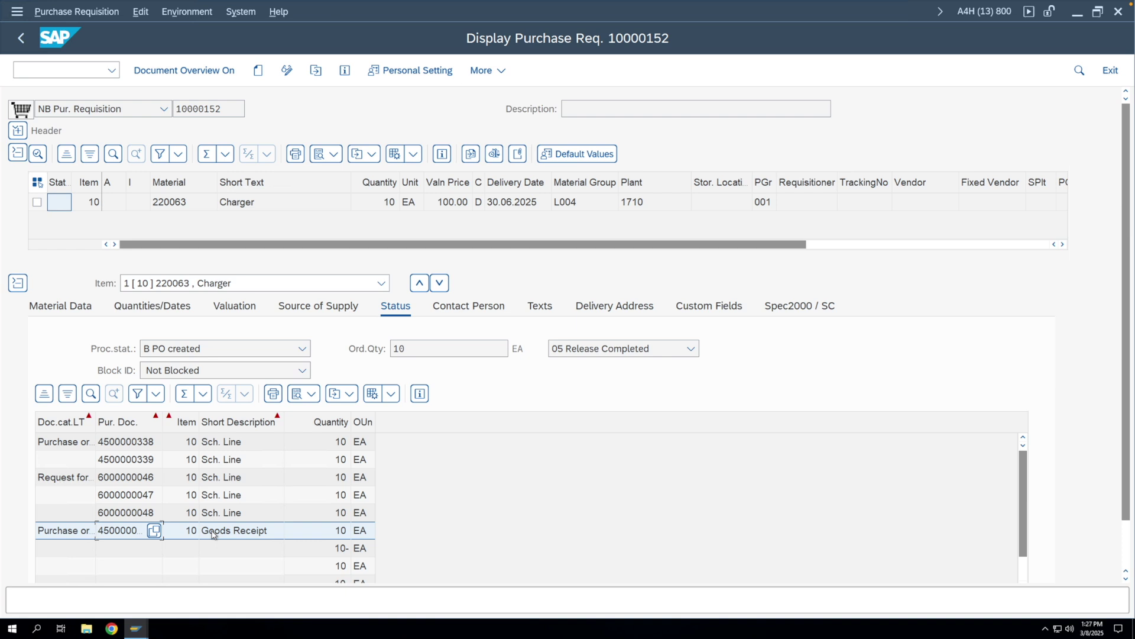
scroll(242, 528, down, 1)
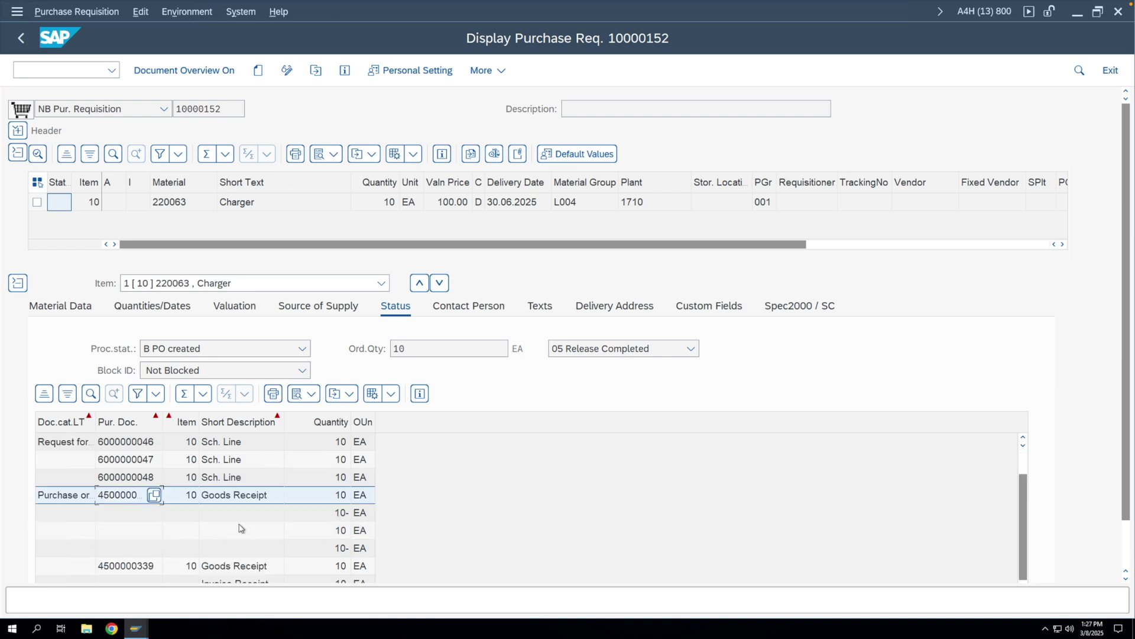
click(145, 565)
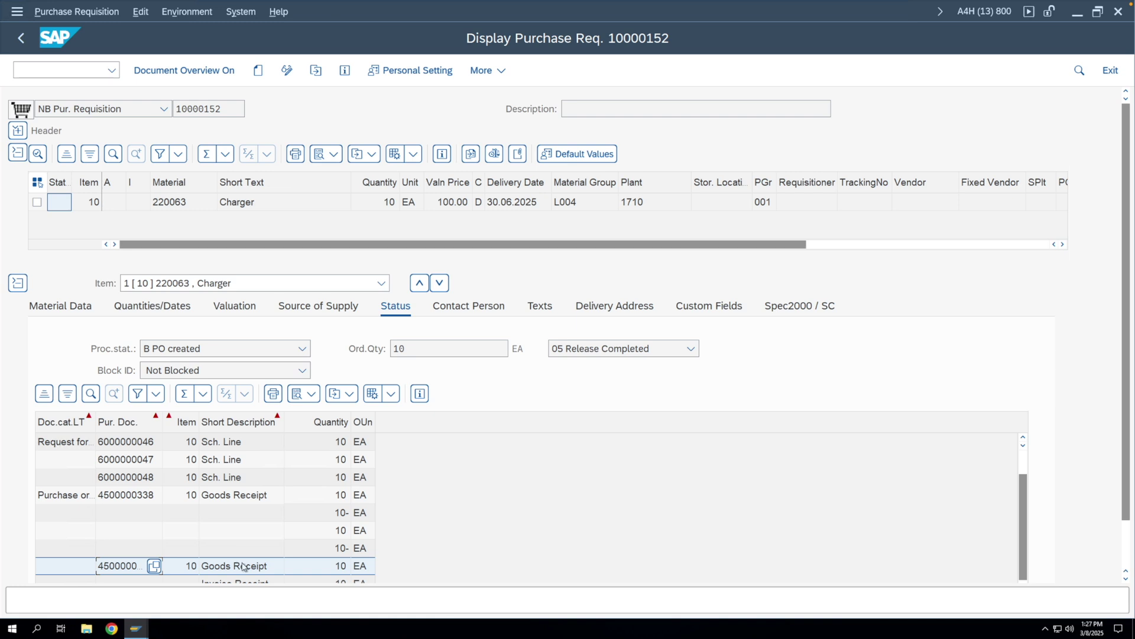
click(1130, 545)
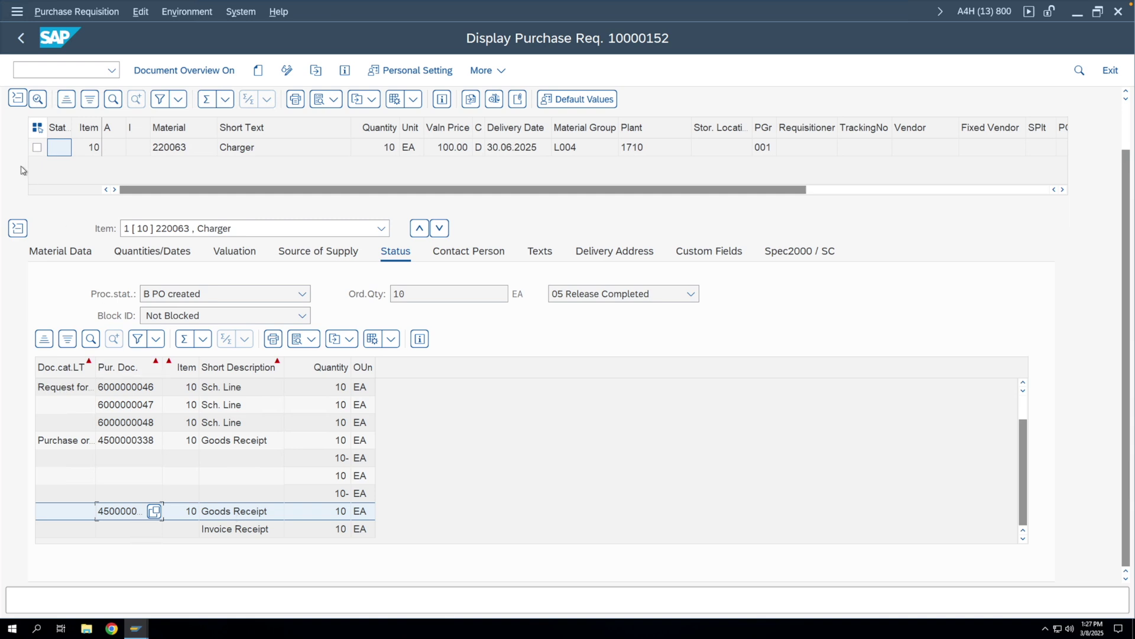
click(20, 38)
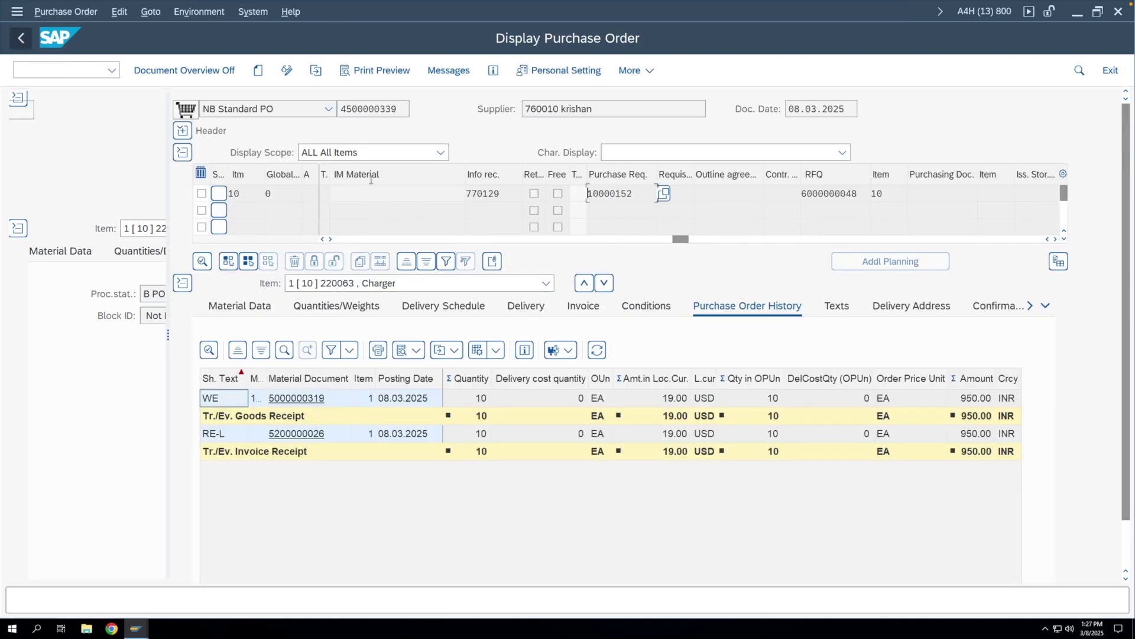